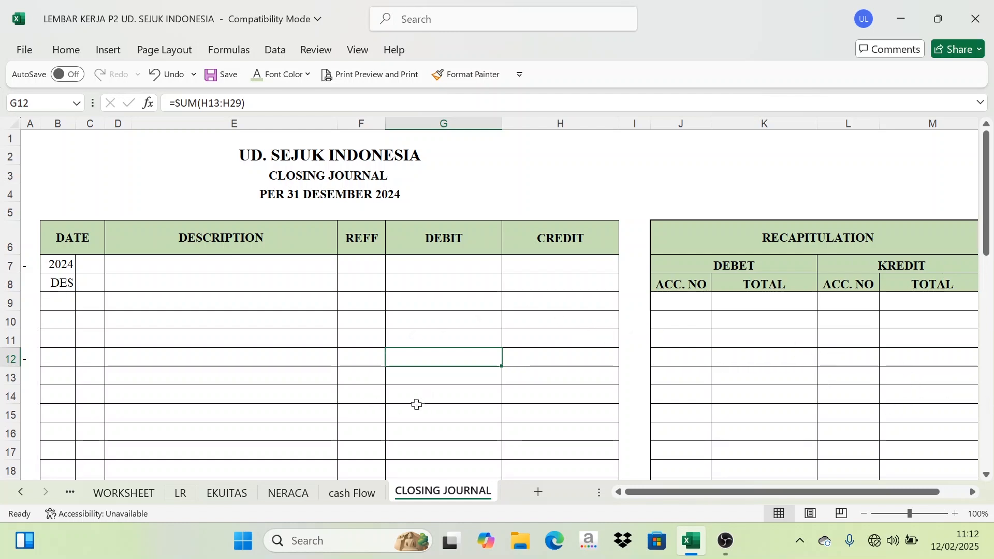
Open the WORKSHEET sheet and reset the font color of the entire sheet to Automatic.
{"action": "left_click", "coordinate": [123, 495]}
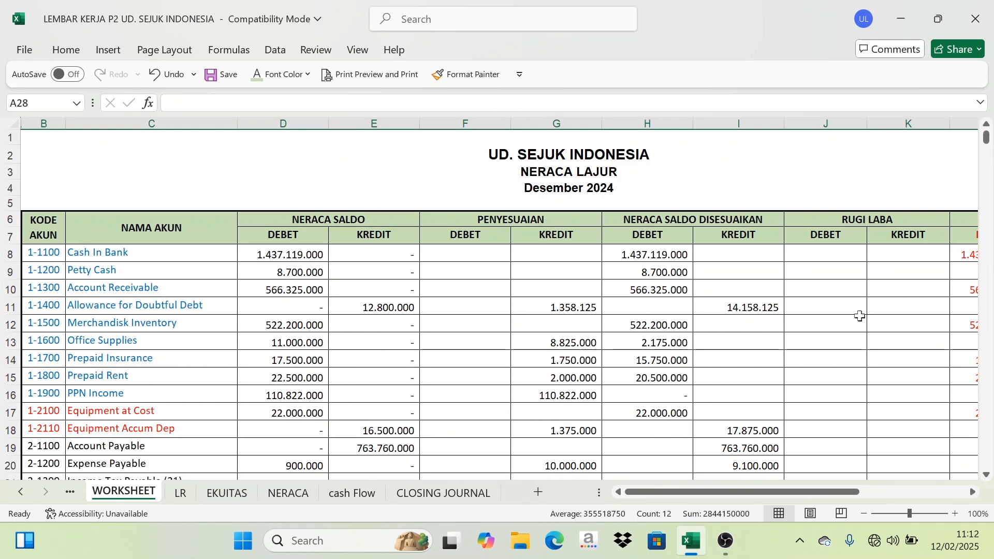
{"action": "left_click_drag", "start_coordinate": [850, 122], "coordinate": [887, 122]}
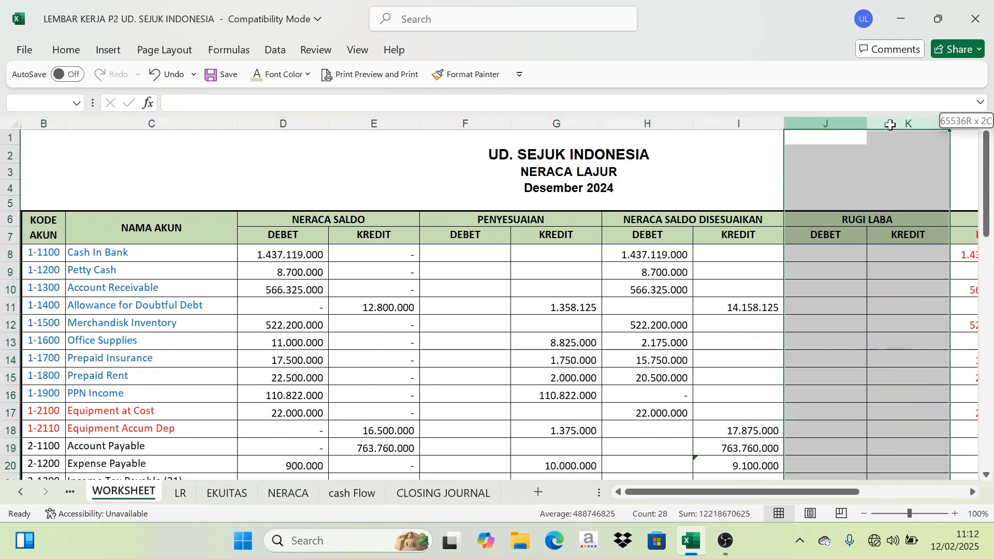
{"action": "scroll", "coordinate": [768, 435], "scroll_direction": "down", "scroll_amount": 1}
{"action": "scroll", "coordinate": [769, 435], "scroll_direction": "down", "scroll_amount": 4}
{"action": "scroll", "coordinate": [761, 435], "scroll_direction": "up", "scroll_amount": 5}
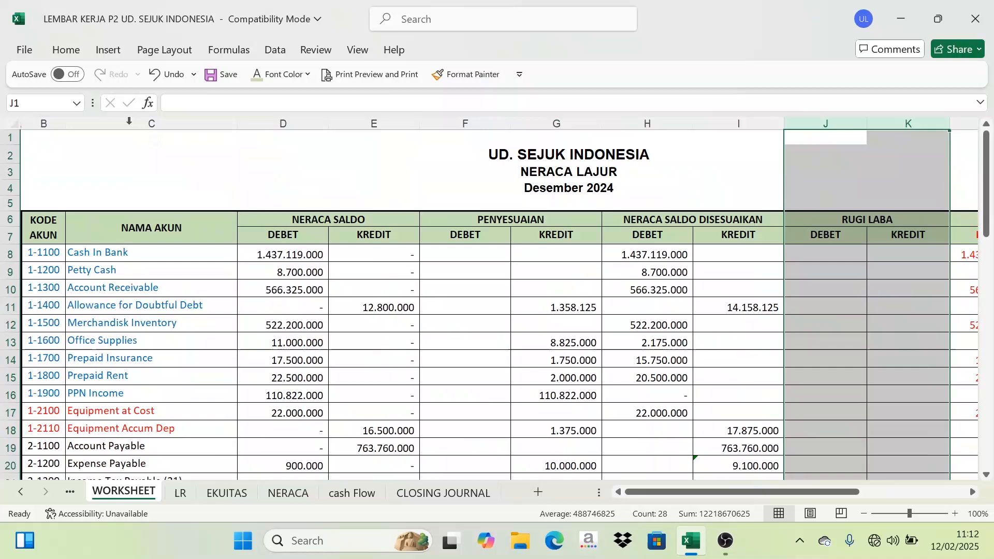
{"action": "left_click", "coordinate": [15, 123]}
{"action": "left_click", "coordinate": [303, 78]}
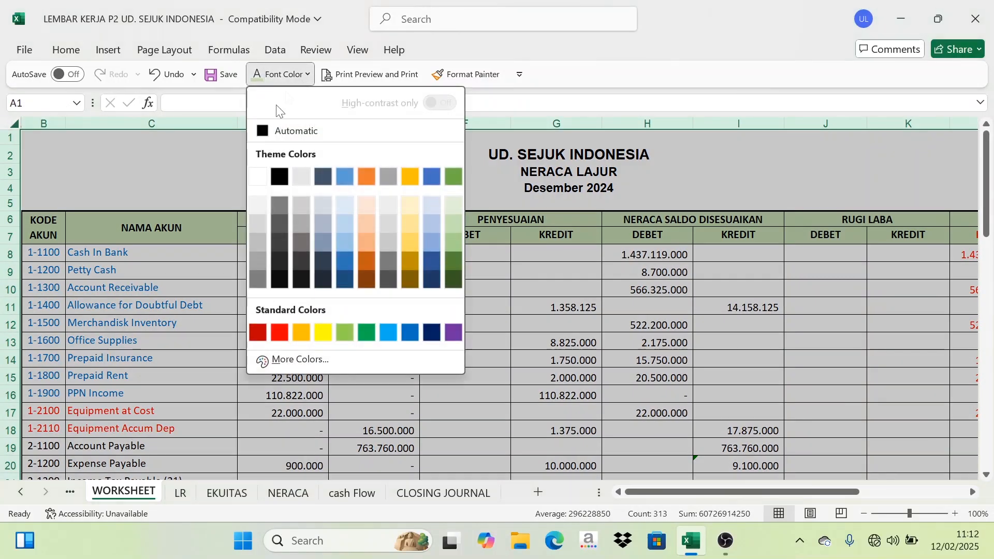
{"action": "left_click", "coordinate": [262, 132]}
{"action": "left_click", "coordinate": [443, 493]}
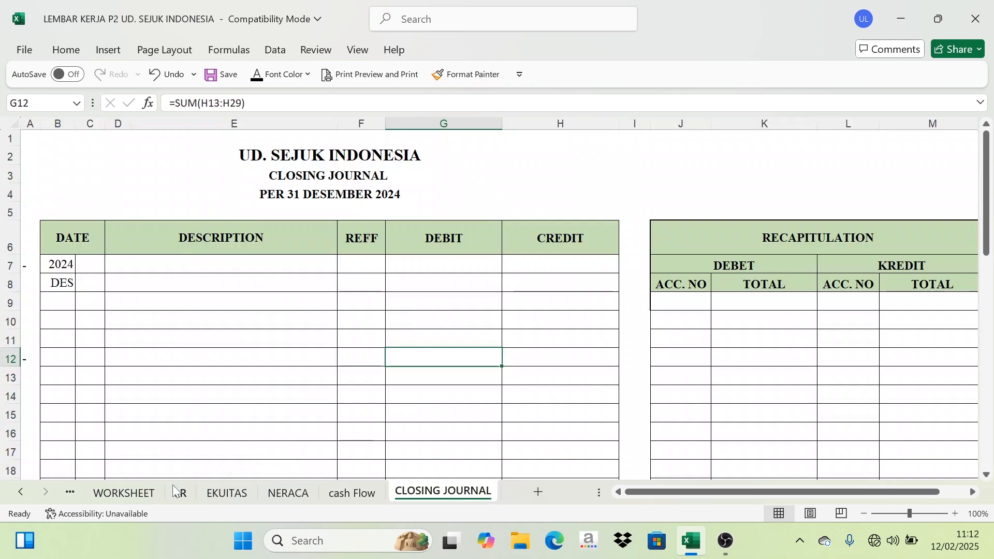
{"action": "left_click", "coordinate": [125, 492]}
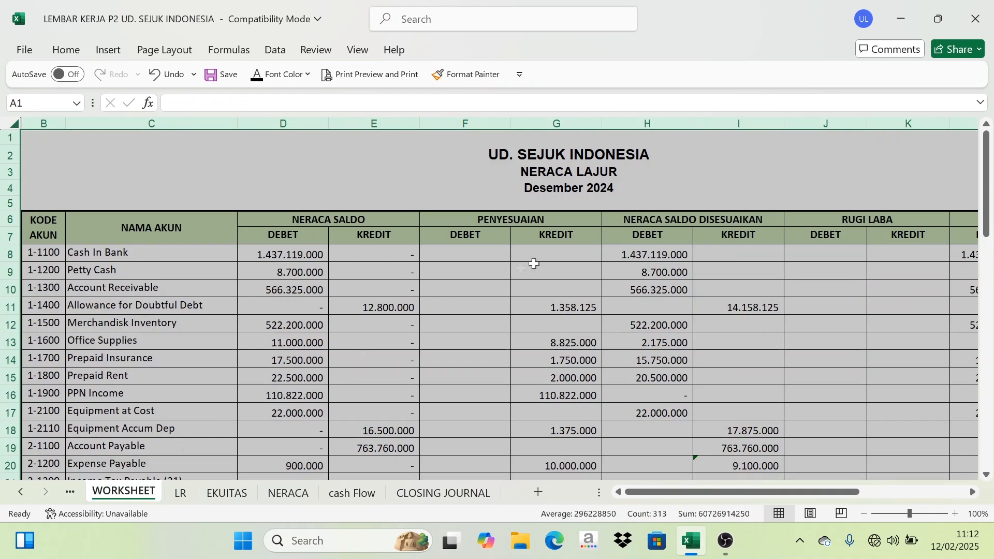
{"action": "left_click", "coordinate": [557, 255]}
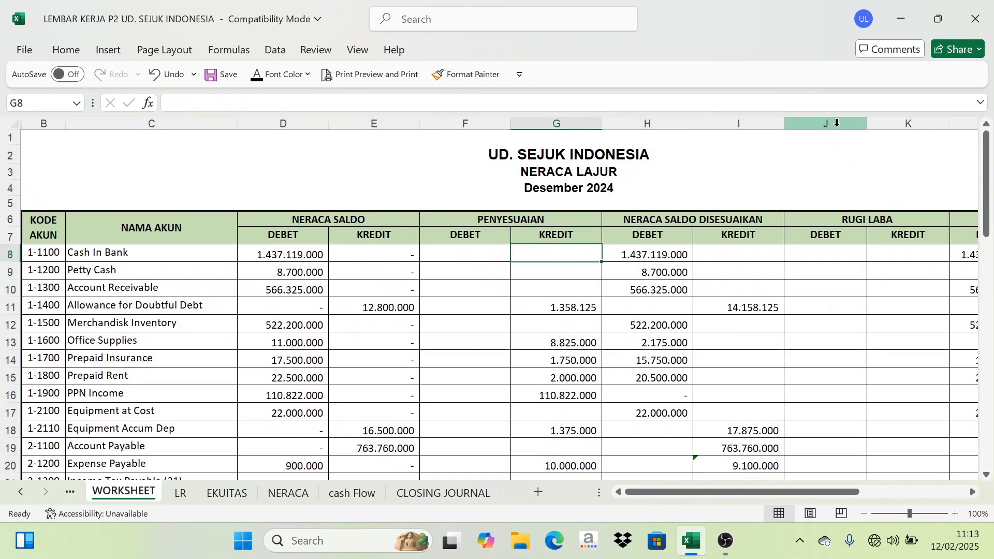
Set the font color of the RUGI LABA columns J and K to red.
{"action": "left_click_drag", "start_coordinate": [831, 123], "coordinate": [877, 122]}
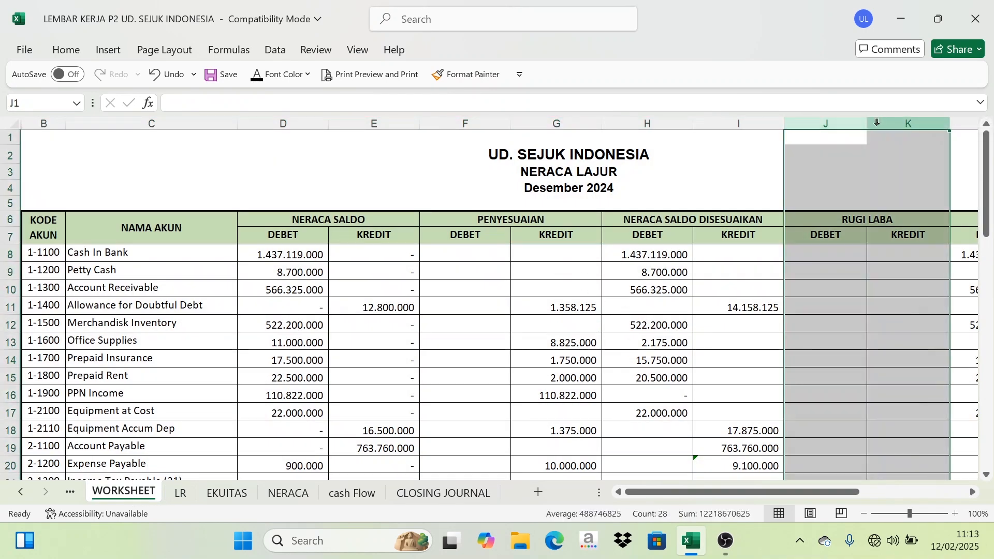
{"action": "left_click", "coordinate": [282, 74]}
{"action": "left_click", "coordinate": [280, 332]}
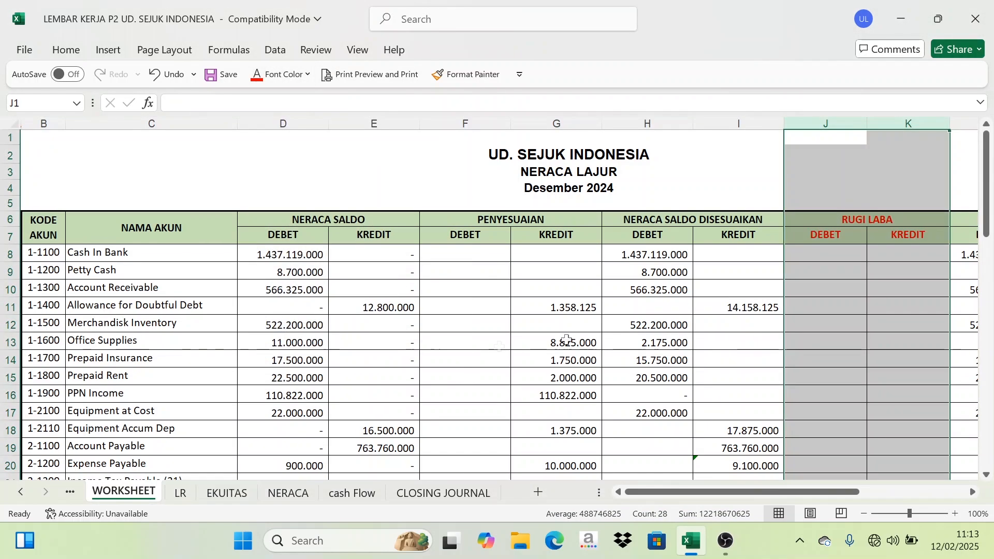
Examine the formulas and totals in the RUGI LABA columns for the income and expense accounts.
{"action": "scroll", "coordinate": [563, 340], "scroll_direction": "down", "scroll_amount": 10}
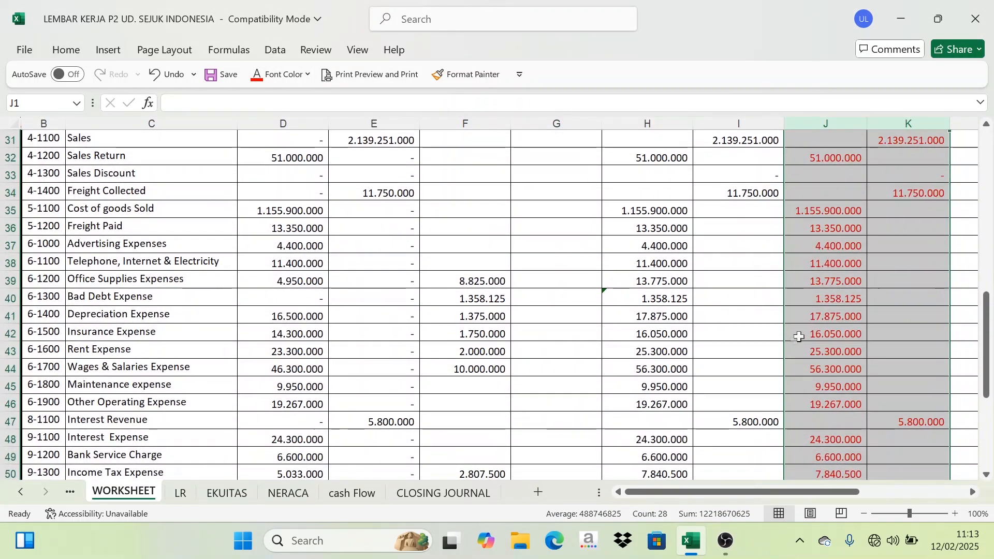
{"action": "scroll", "coordinate": [787, 336], "scroll_direction": "up", "scroll_amount": 5}
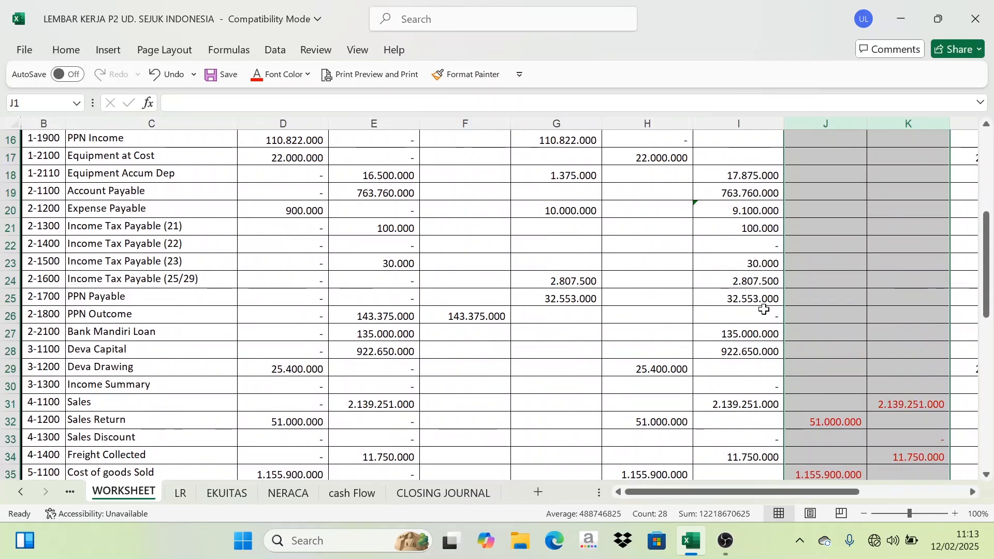
{"action": "scroll", "coordinate": [761, 309], "scroll_direction": "down", "scroll_amount": 2}
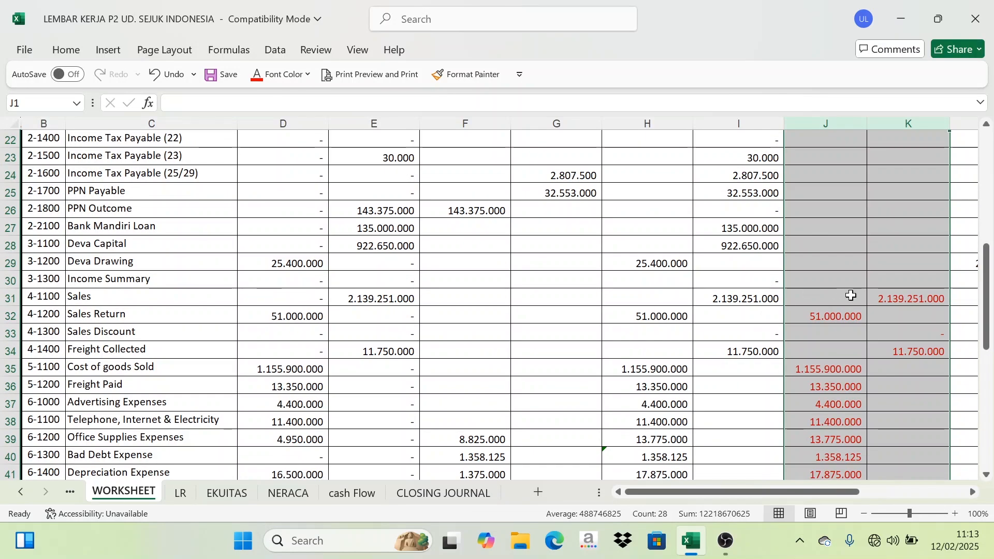
{"action": "left_click", "coordinate": [851, 296]}
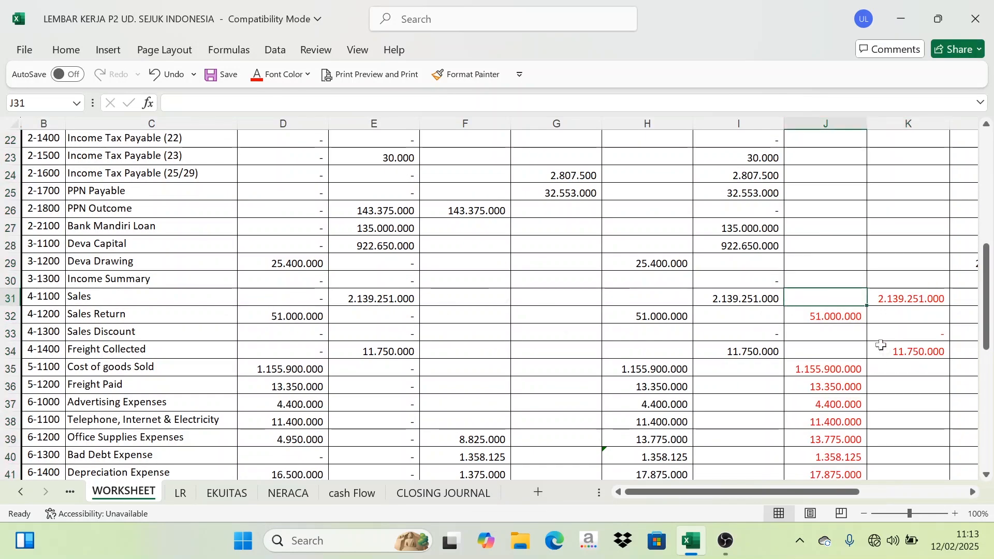
{"action": "left_click", "coordinate": [907, 296]}
{"action": "left_click", "coordinate": [827, 317]}
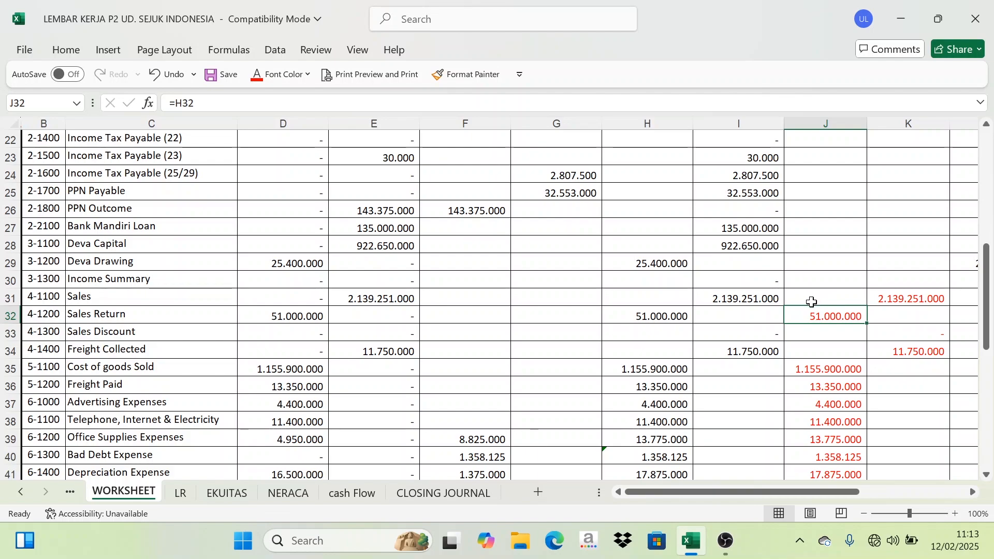
{"action": "scroll", "coordinate": [814, 308], "scroll_direction": "down", "scroll_amount": 5}
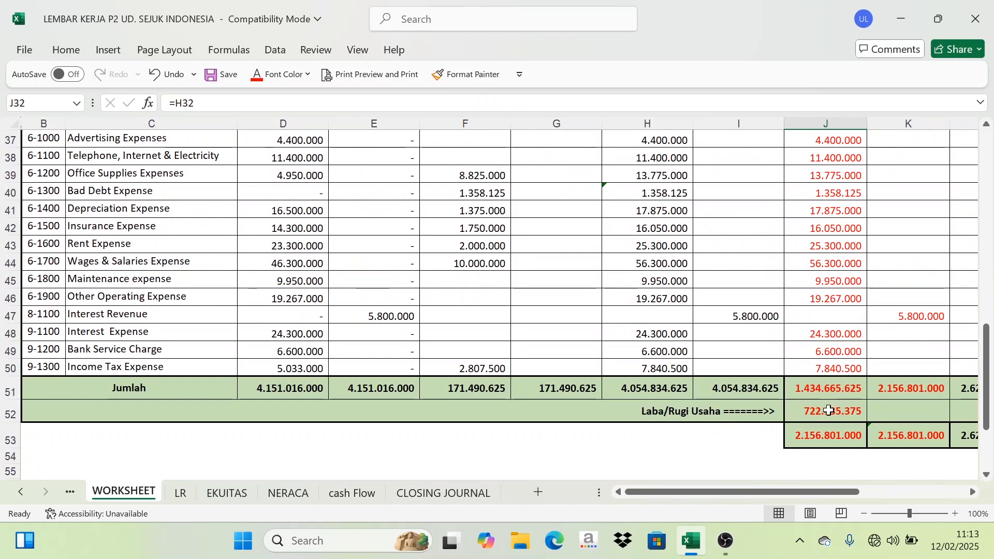
{"action": "left_click", "coordinate": [822, 411]}
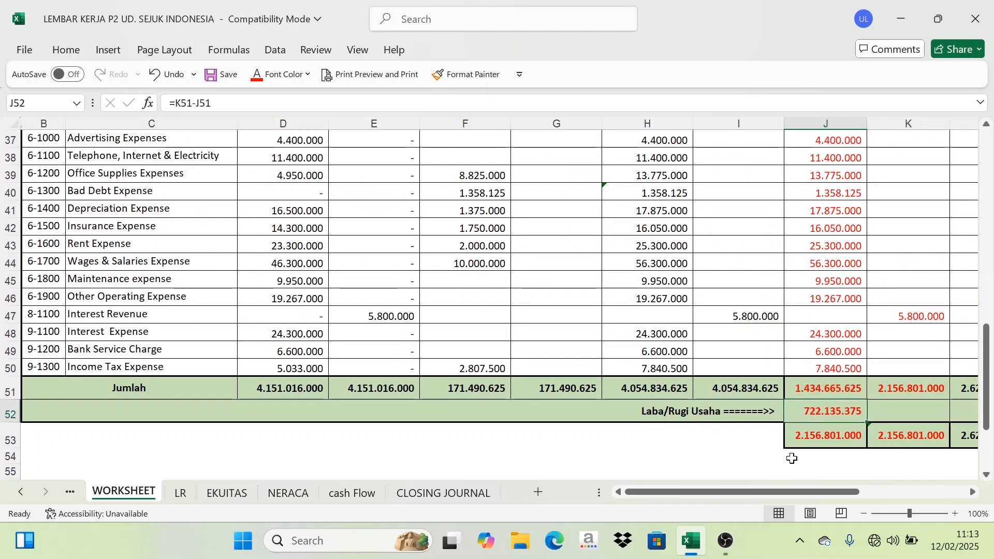
{"action": "scroll", "coordinate": [781, 362], "scroll_direction": "up", "scroll_amount": 4}
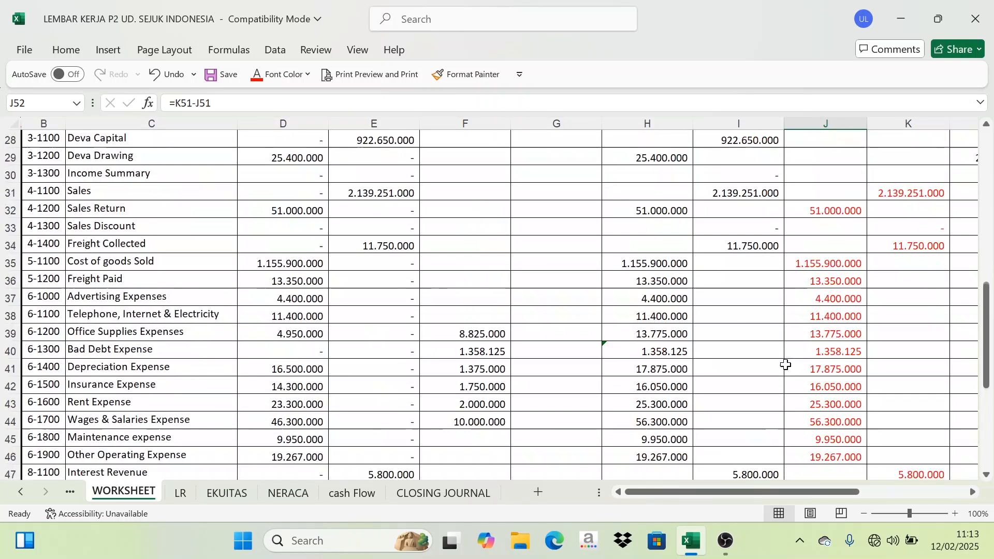
{"action": "left_click_drag", "start_coordinate": [835, 250], "coordinate": [884, 384]}
{"action": "scroll", "coordinate": [819, 337], "scroll_direction": "up", "scroll_amount": 5}
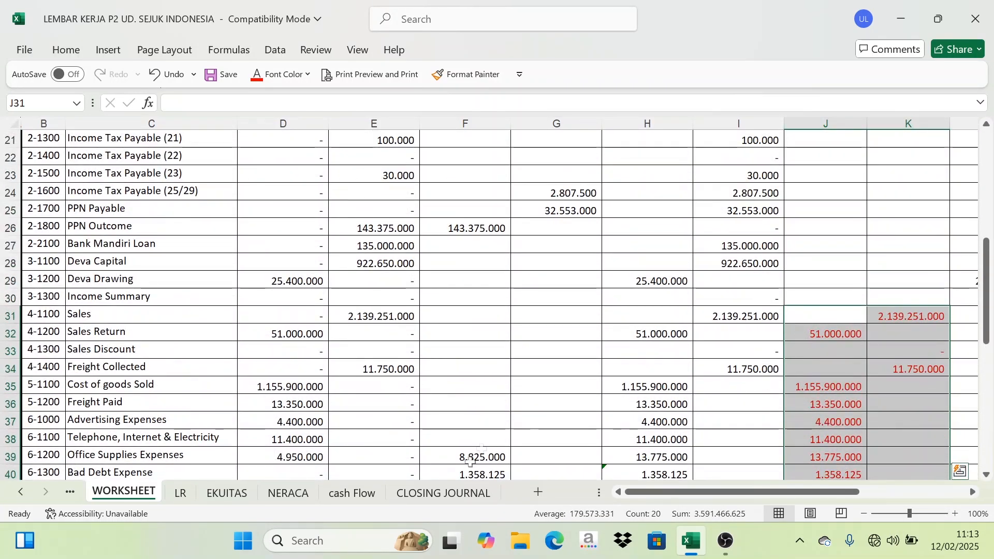
Set the font color of the account codes and names in rows 31 to 50 to red.
{"action": "left_click", "coordinate": [464, 494]}
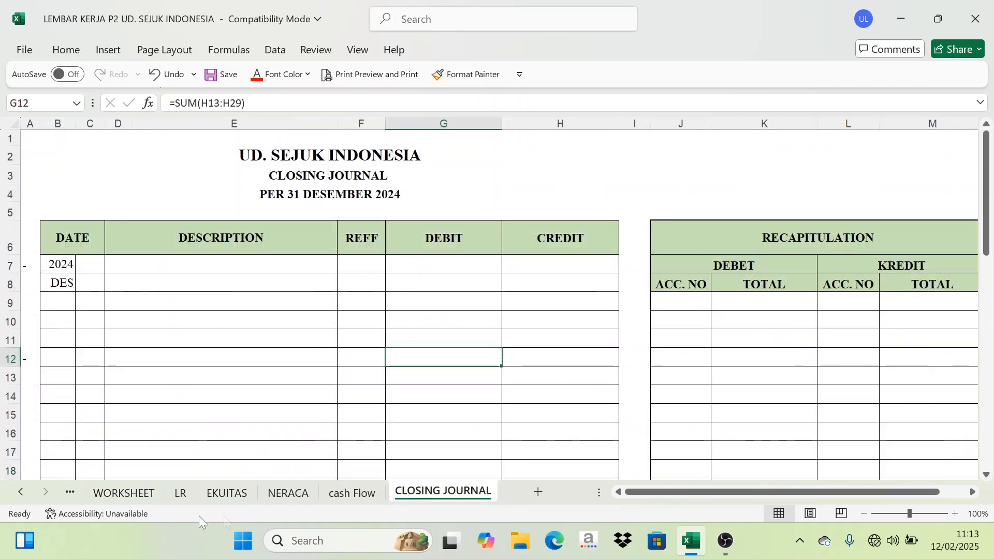
{"action": "left_click", "coordinate": [120, 495]}
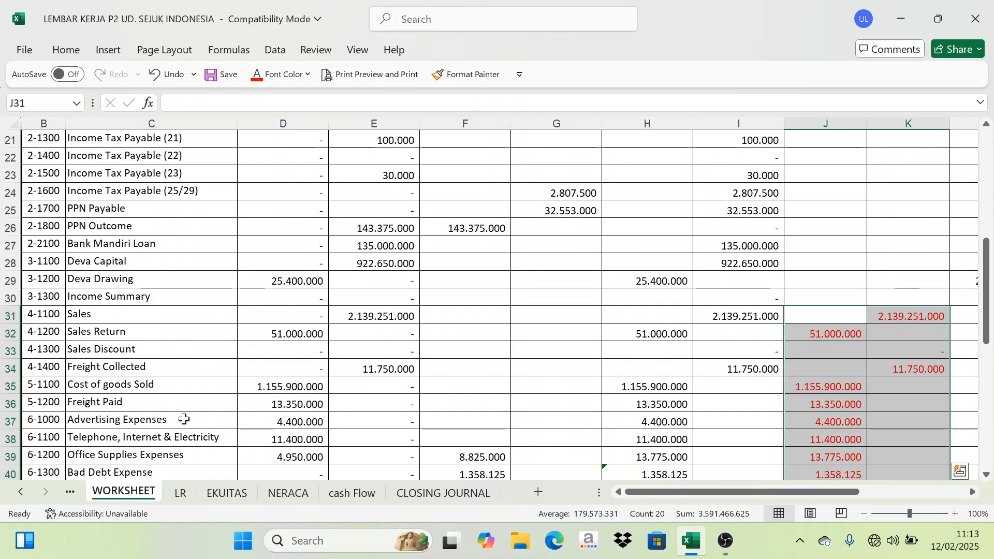
{"action": "left_click_drag", "start_coordinate": [38, 319], "coordinate": [136, 382]}
{"action": "scroll", "coordinate": [132, 368], "scroll_direction": "up", "scroll_amount": 2}
{"action": "scroll", "coordinate": [132, 369], "scroll_direction": "up", "scroll_amount": 1}
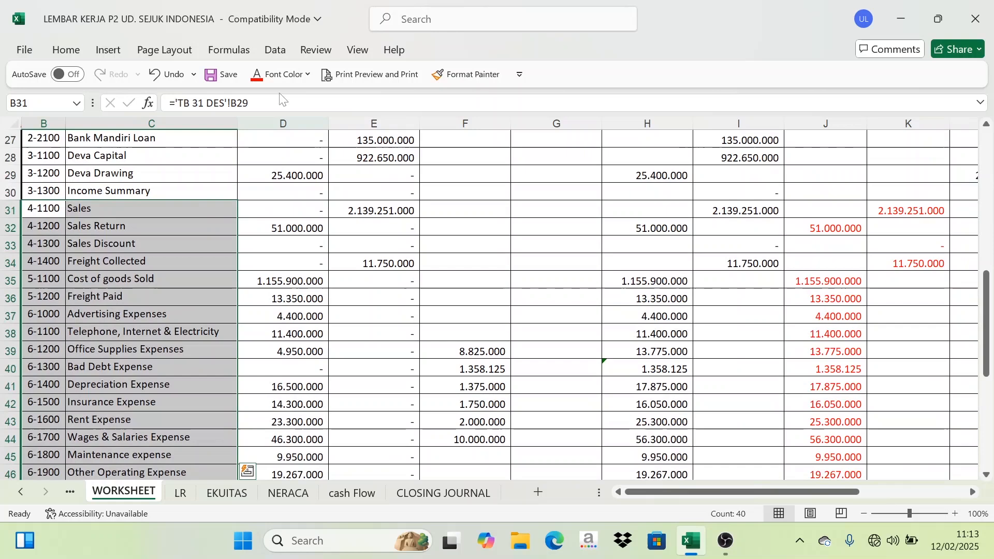
{"action": "left_click", "coordinate": [257, 73]}
{"action": "left_click", "coordinate": [215, 313]}
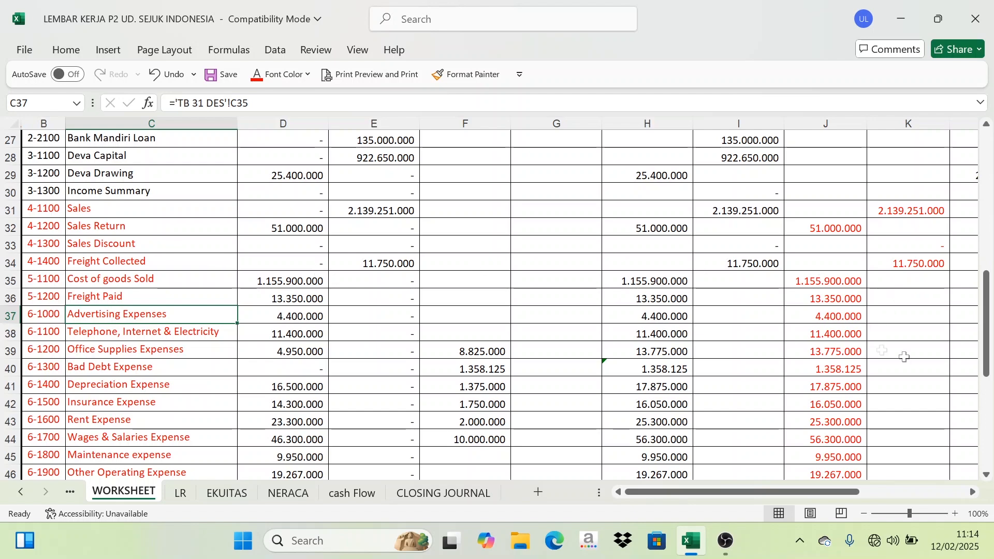
Examine the revenue account rows Sales, Freight Collected and Interest Revenue and their KREDIT cells.
{"action": "scroll", "coordinate": [904, 357], "scroll_direction": "up", "scroll_amount": 9}
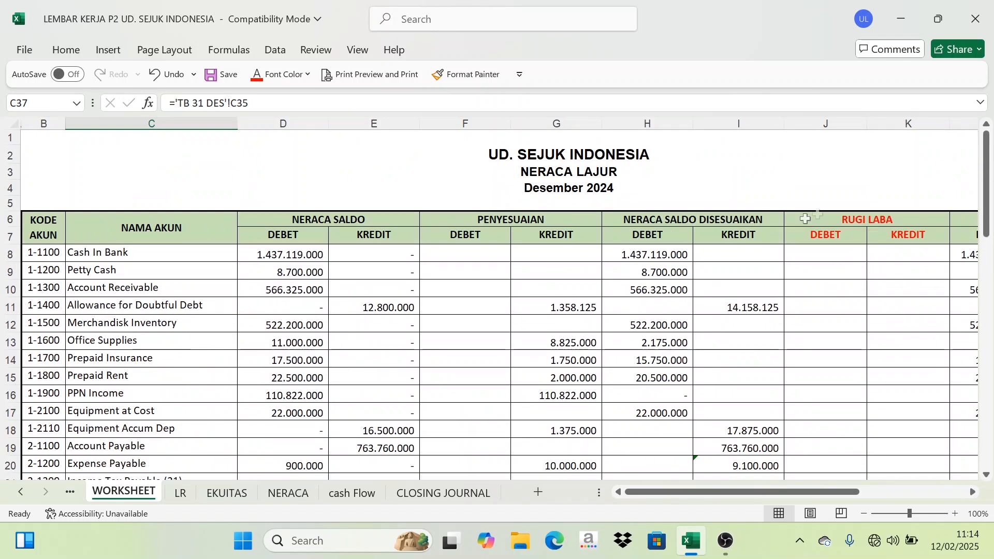
{"action": "scroll", "coordinate": [865, 236], "scroll_direction": "down", "scroll_amount": 7}
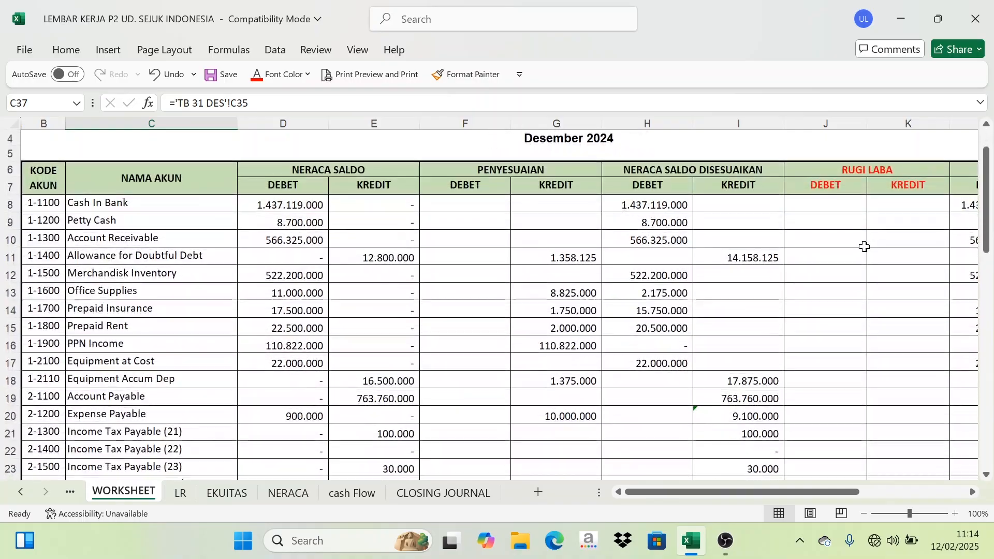
{"action": "scroll", "coordinate": [870, 265], "scroll_direction": "down", "scroll_amount": 4}
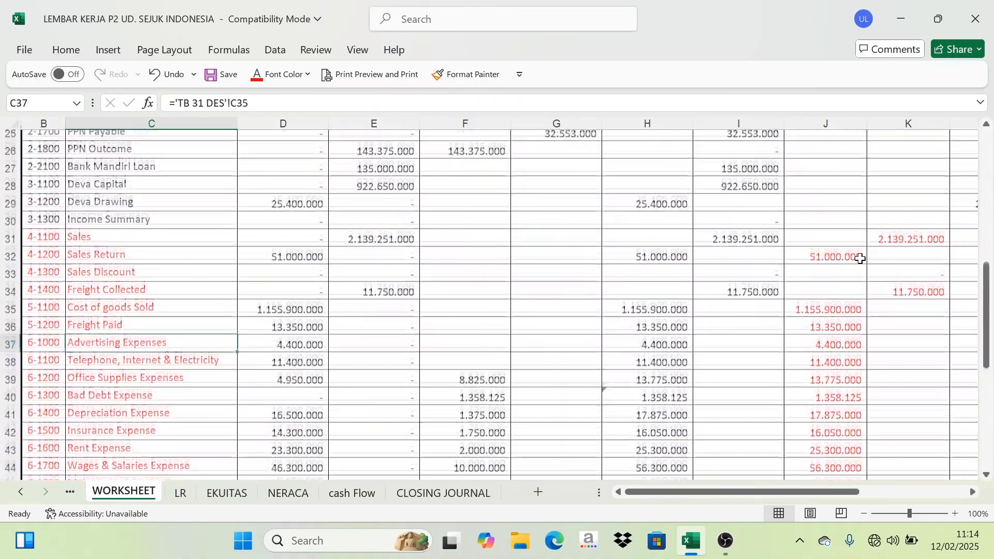
{"action": "scroll", "coordinate": [885, 273], "scroll_direction": "up", "scroll_amount": 9}
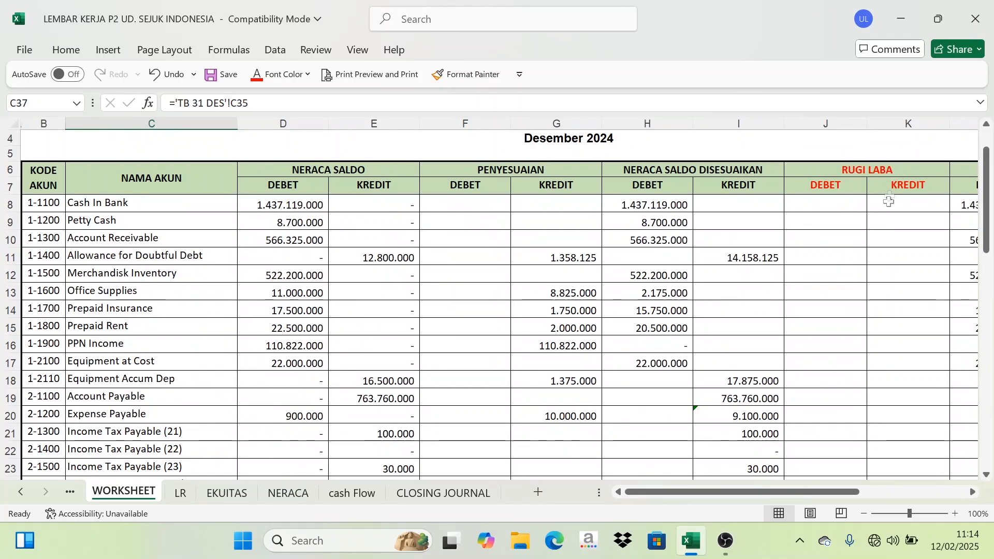
{"action": "scroll", "coordinate": [889, 208], "scroll_direction": "down", "scroll_amount": 8}
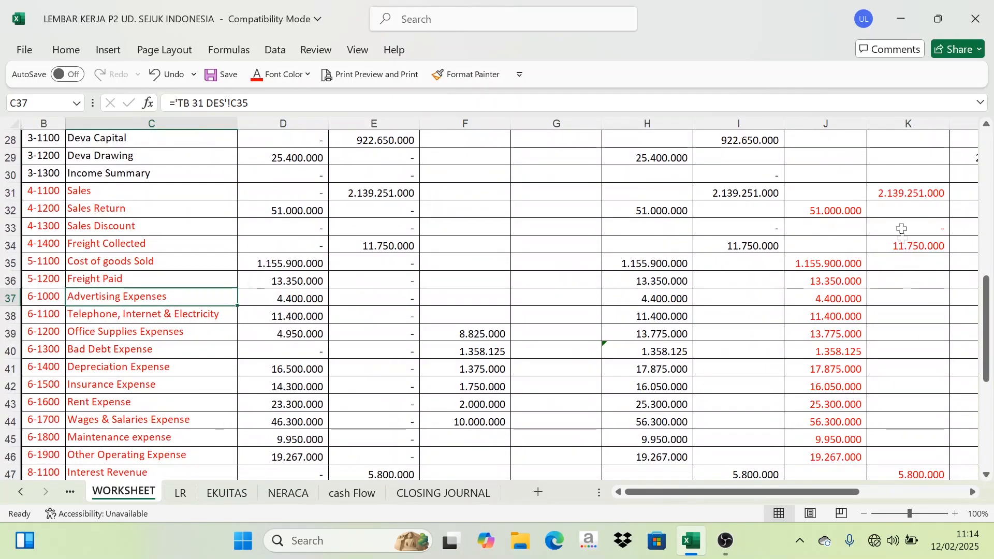
{"action": "left_click", "coordinate": [908, 193]}
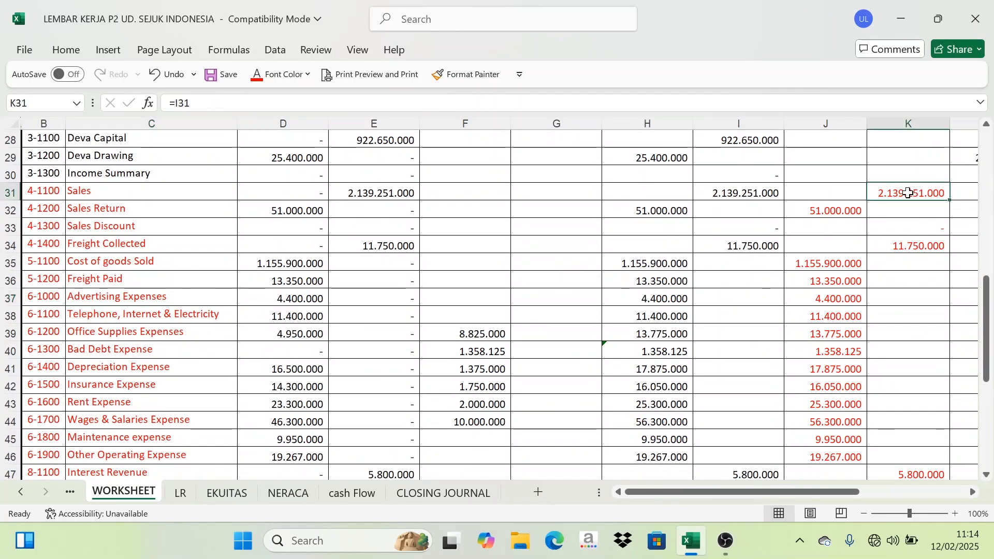
{"action": "left_click", "coordinate": [49, 195]}
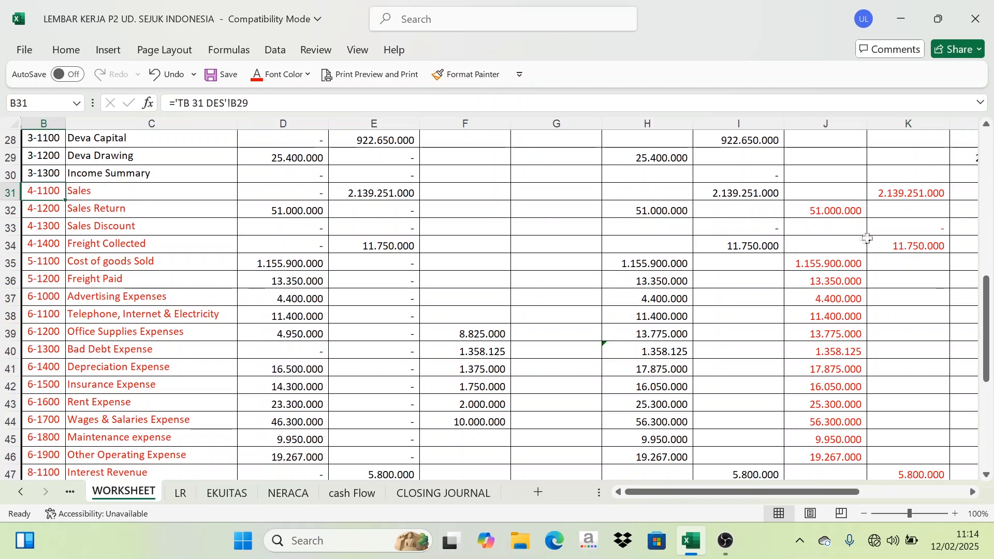
{"action": "left_click", "coordinate": [913, 248]}
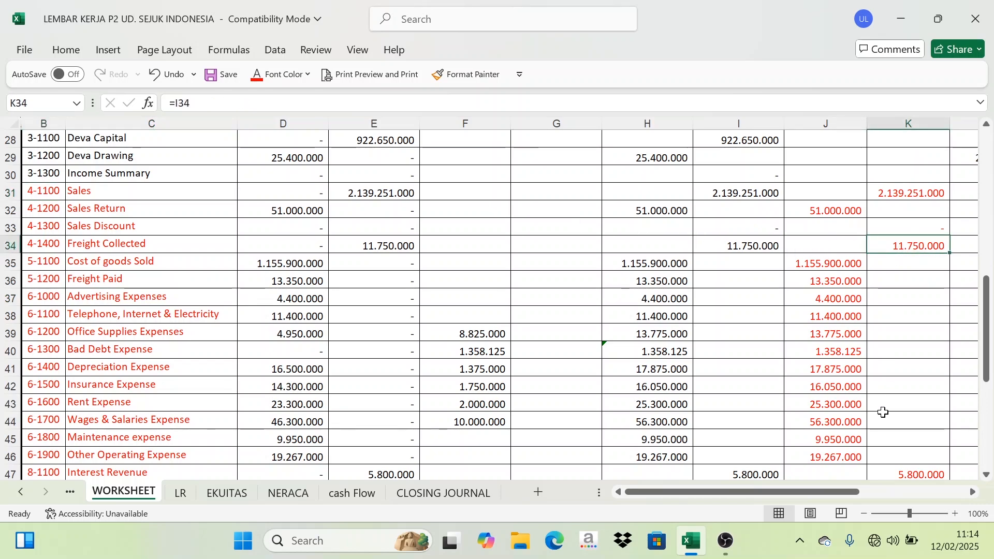
{"action": "scroll", "coordinate": [906, 395], "scroll_direction": "down", "scroll_amount": 2}
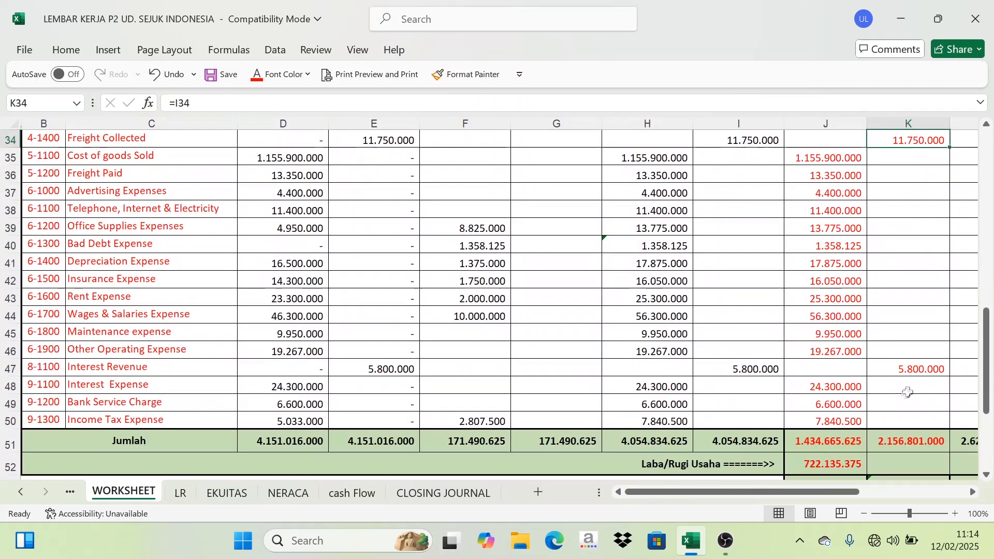
{"action": "left_click", "coordinate": [110, 369]}
{"action": "scroll", "coordinate": [894, 358], "scroll_direction": "up", "scroll_amount": 2}
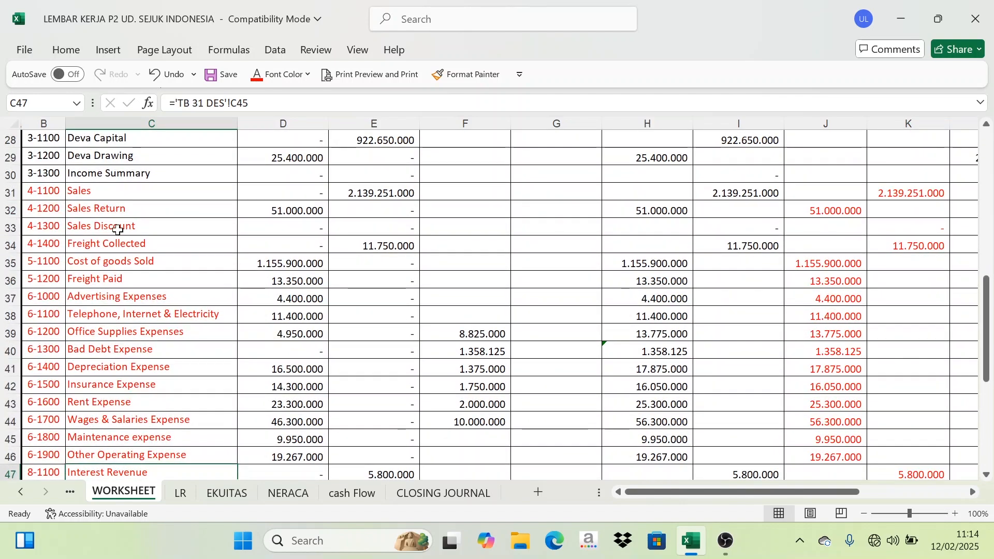
{"action": "left_click", "coordinate": [82, 196]}
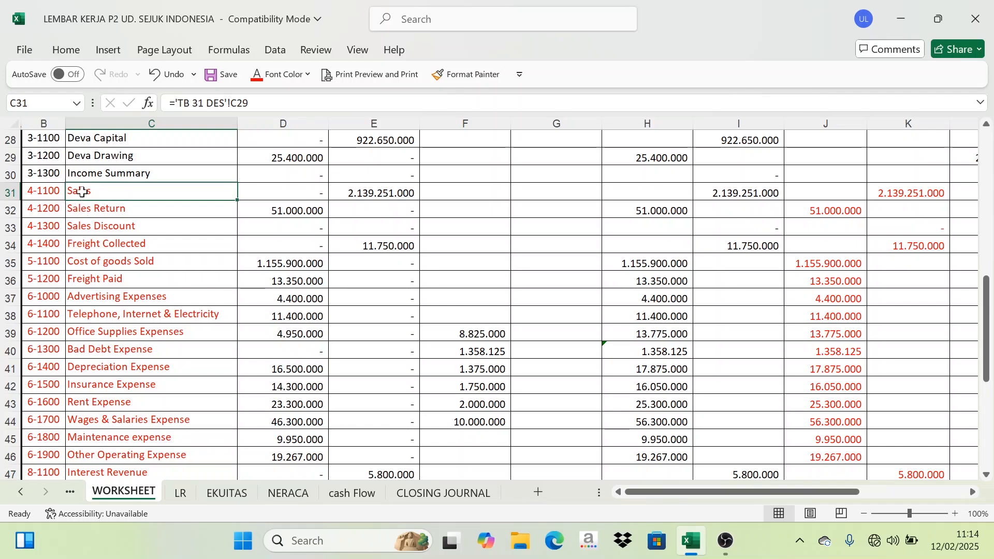
{"action": "left_click", "coordinate": [100, 244]}
{"action": "scroll", "coordinate": [99, 264], "scroll_direction": "down", "scroll_amount": 2}
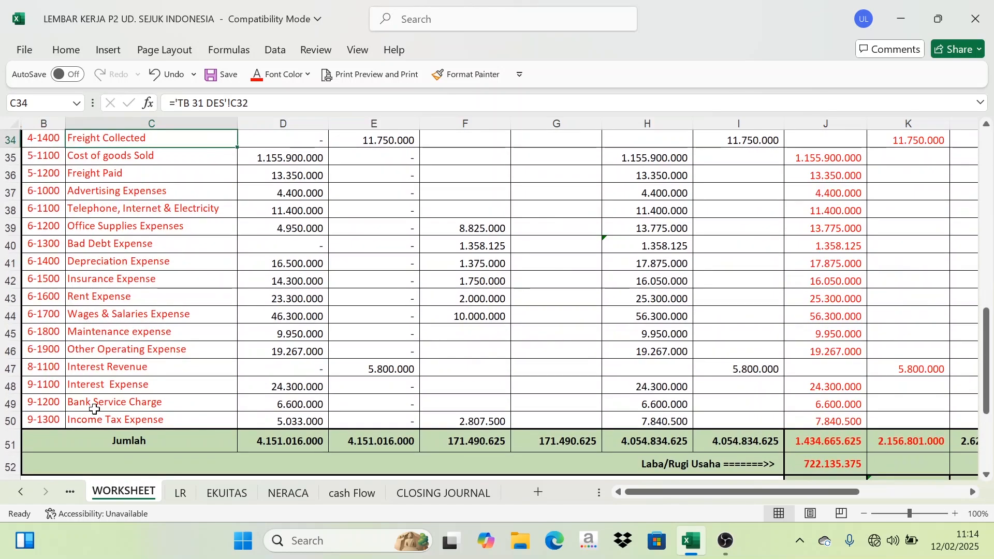
{"action": "left_click", "coordinate": [105, 369]}
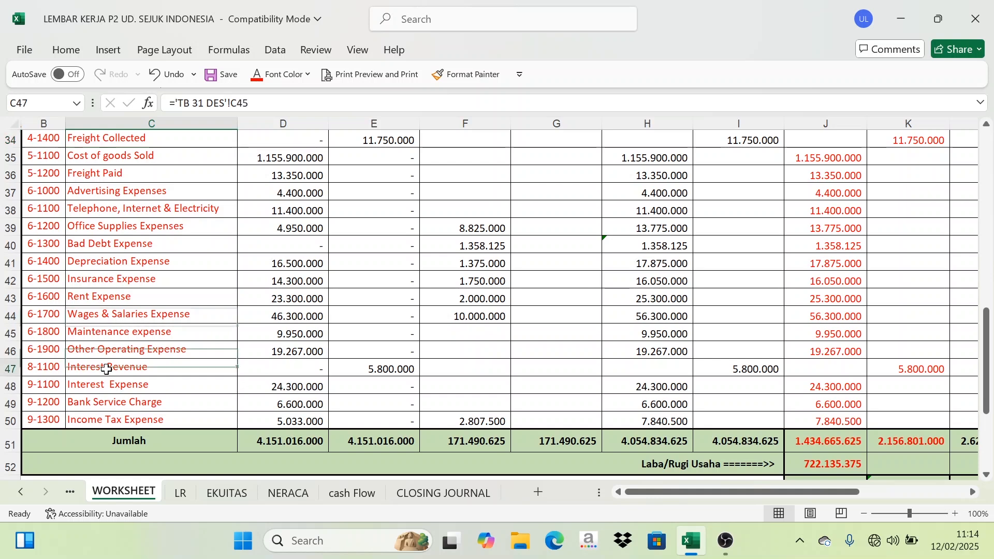
Set the font color of the date cell 31 on the CLOSING JOURNAL sheet to Automatic.
{"action": "left_click", "coordinate": [440, 493]}
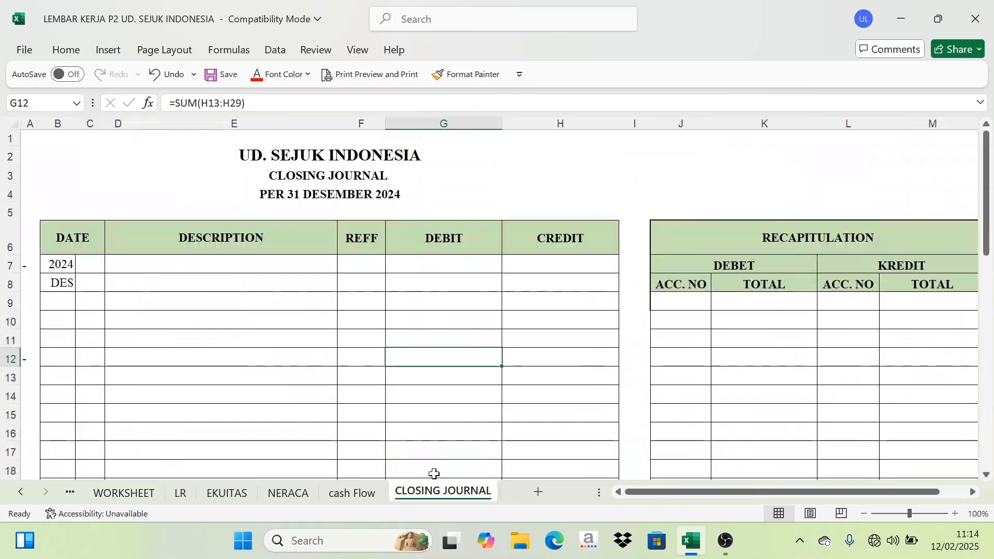
{"action": "left_click", "coordinate": [85, 268]}
{"action": "left_click", "coordinate": [288, 74]}
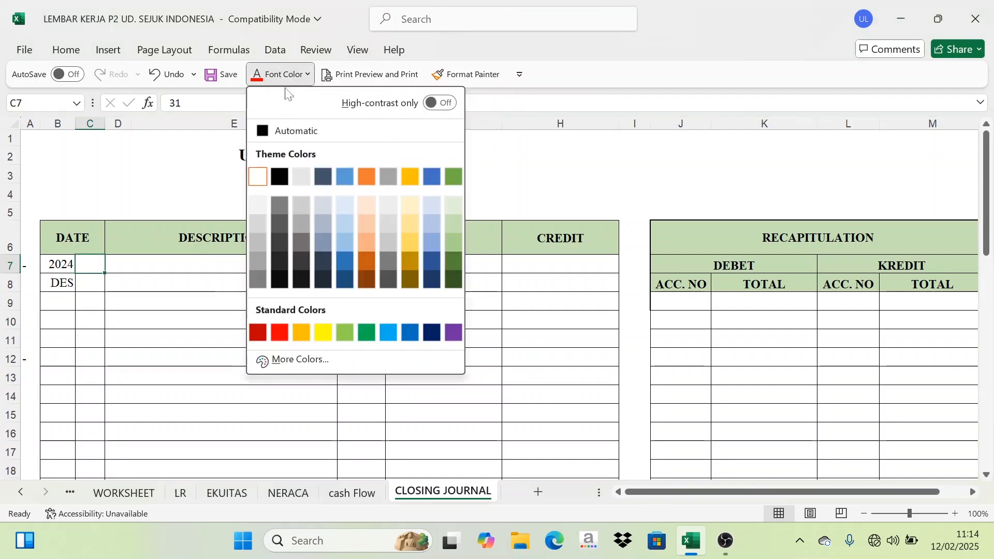
{"action": "left_click", "coordinate": [290, 131]}
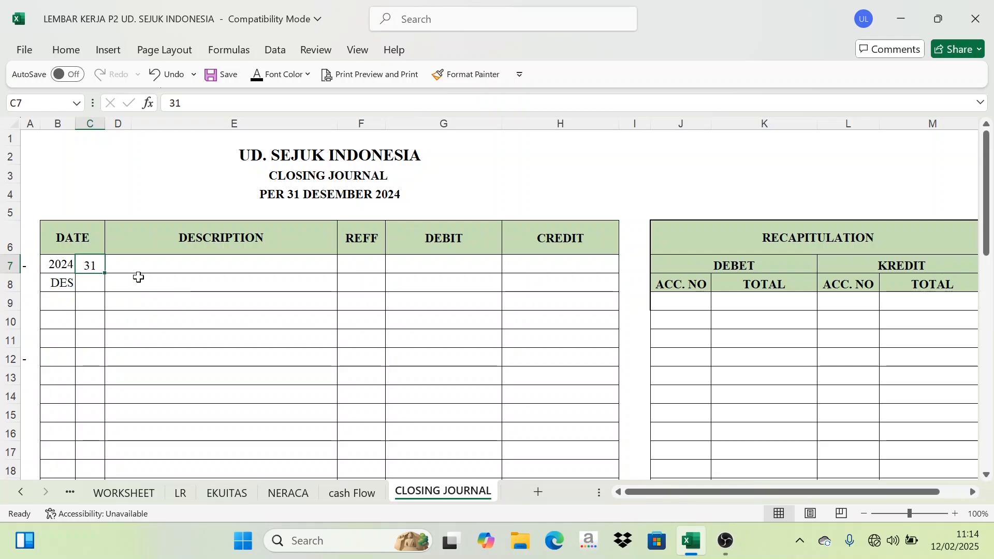
Paste the descriptions Sales, Freight Collected, Interest Revenue and Income Summary into the closing journal's first entry.
{"action": "left_click", "coordinate": [134, 492]}
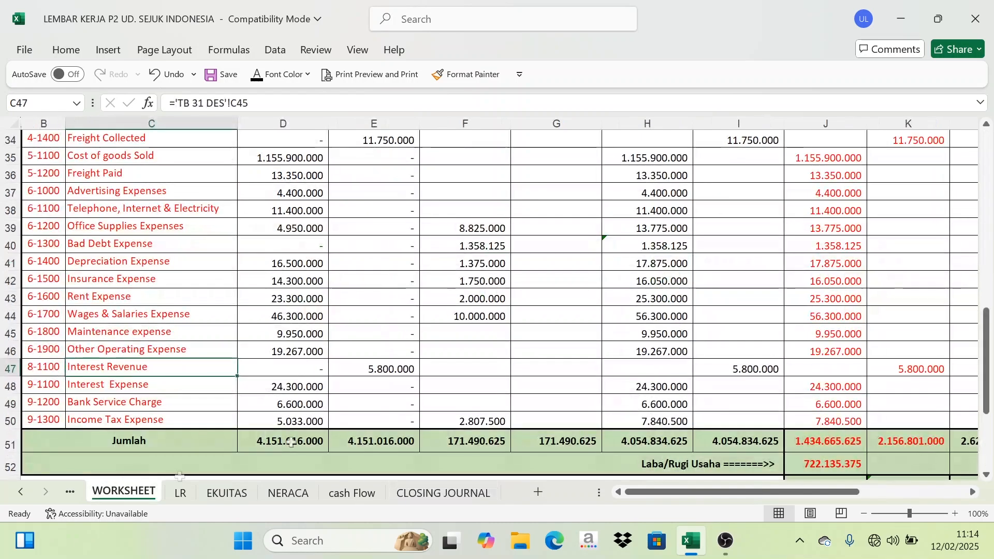
{"action": "scroll", "coordinate": [857, 280], "scroll_direction": "up", "scroll_amount": 4}
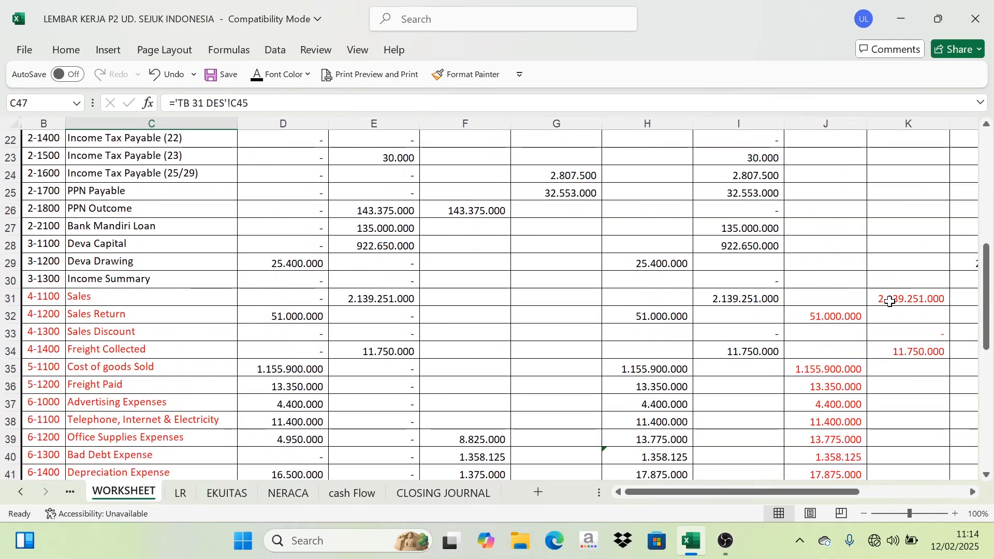
{"action": "scroll", "coordinate": [889, 301], "scroll_direction": "down", "scroll_amount": 2}
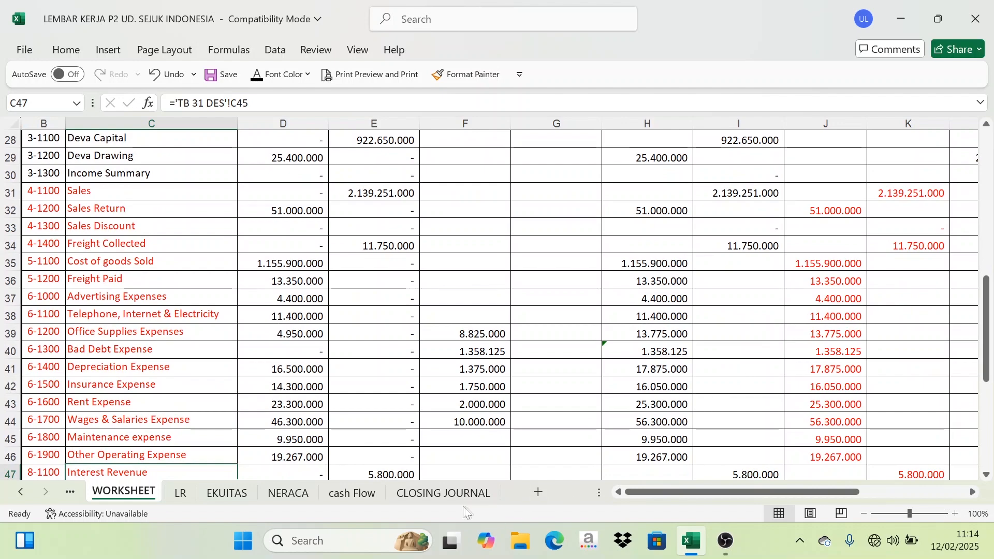
{"action": "left_click", "coordinate": [476, 493]}
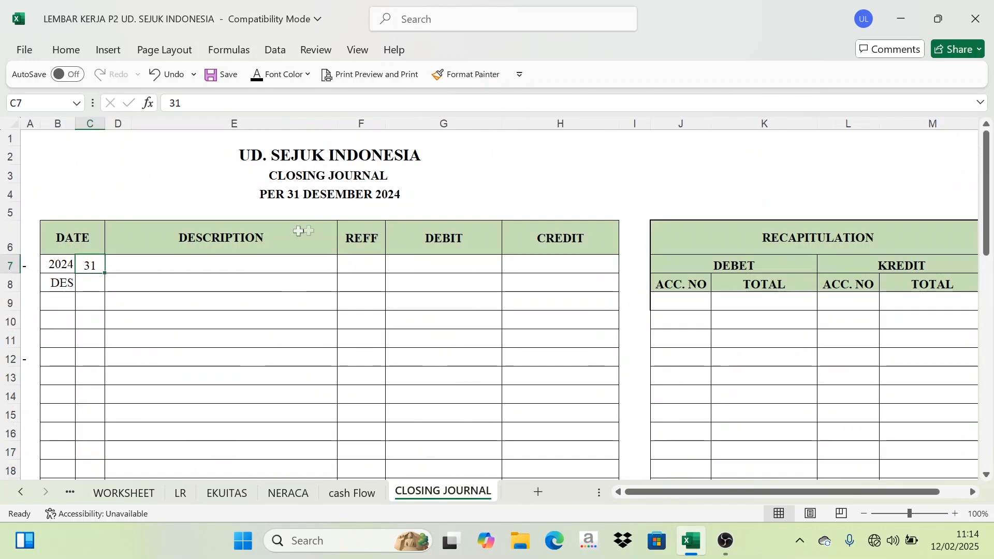
{"action": "left_click", "coordinate": [135, 495]}
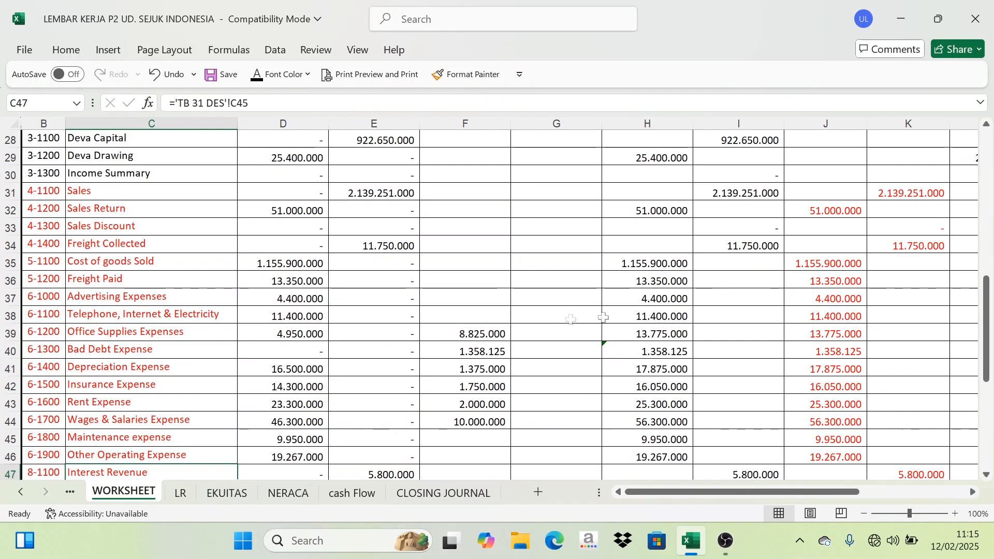
{"action": "left_click_drag", "start_coordinate": [903, 193], "coordinate": [815, 473]}
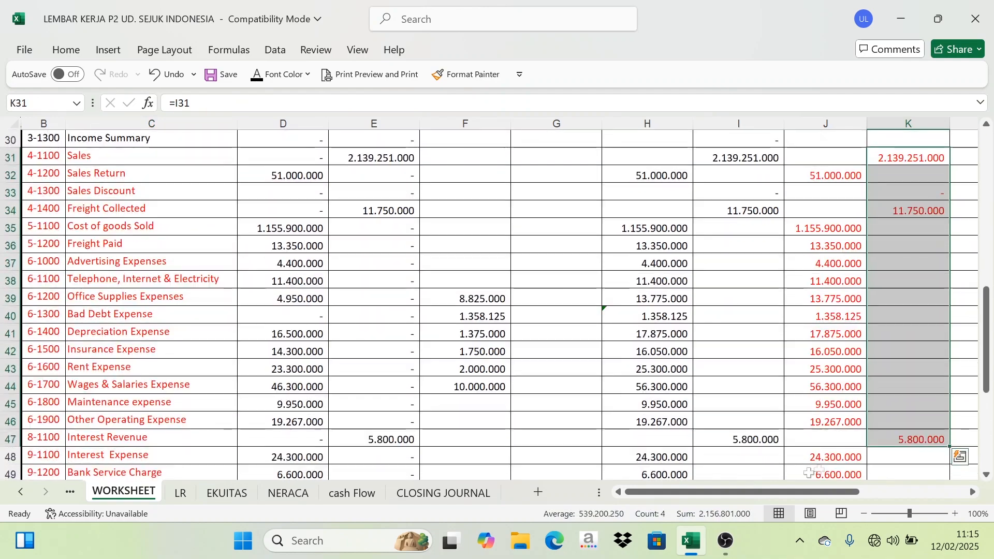
{"action": "left_click", "coordinate": [443, 495]}
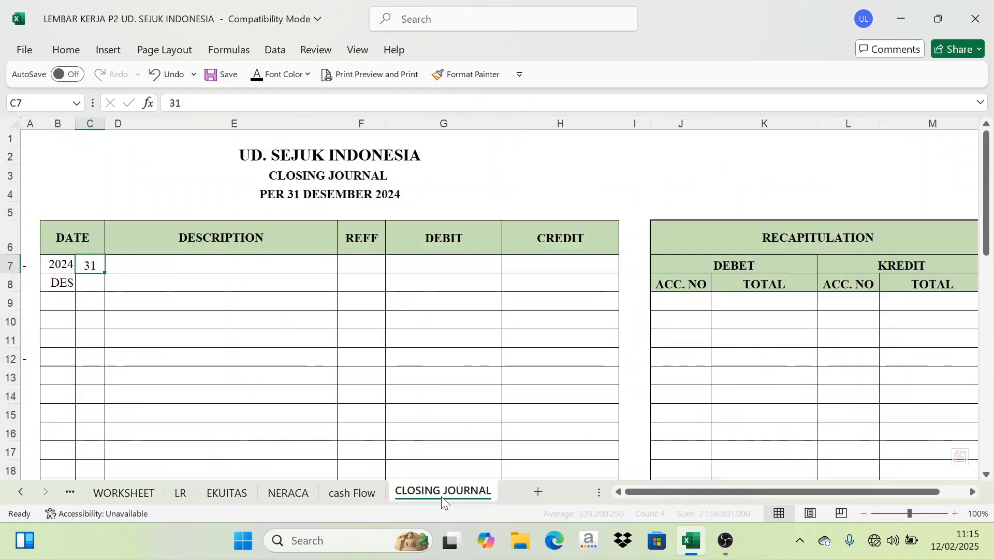
{"action": "left_click_drag", "start_coordinate": [118, 262], "coordinate": [182, 317]}
{"action": "type", "text": "Sales Freight Collected Interest Revenue Income Summary"}
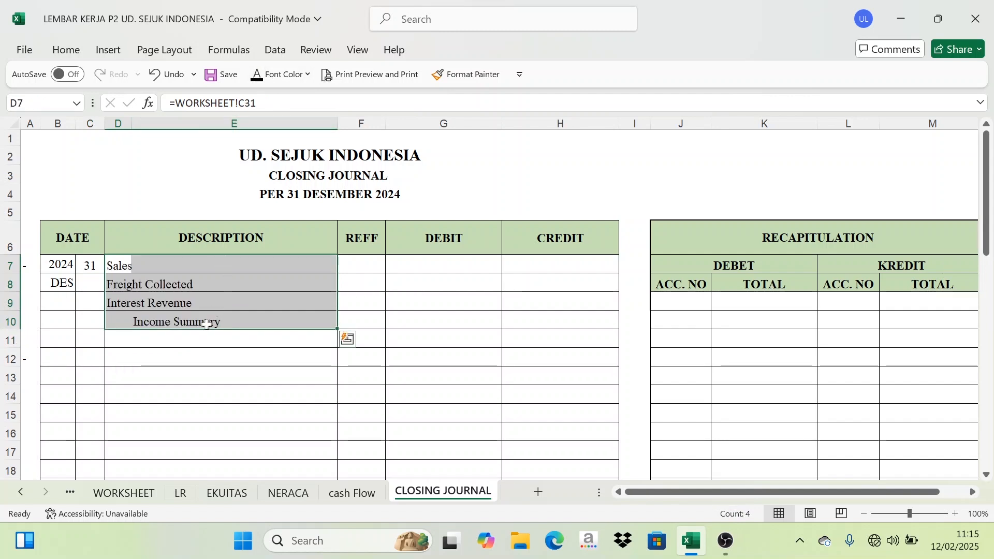
Fill the REFF cells with account codes 4-1100, 4-1400 and 8-1100 and set their font color.
{"action": "left_click", "coordinate": [197, 323]}
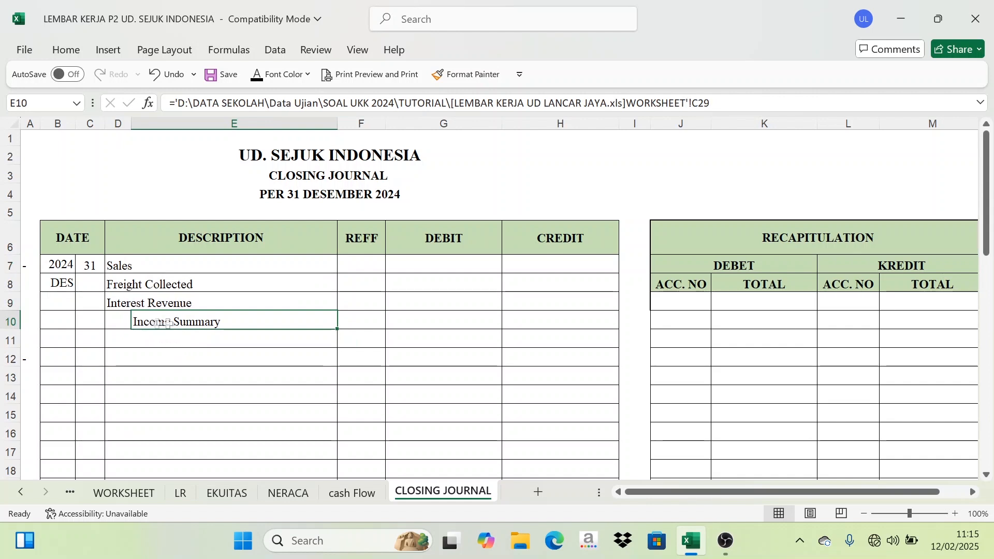
{"action": "left_click_drag", "start_coordinate": [364, 269], "coordinate": [361, 302]}
{"action": "left_click", "coordinate": [260, 75]}
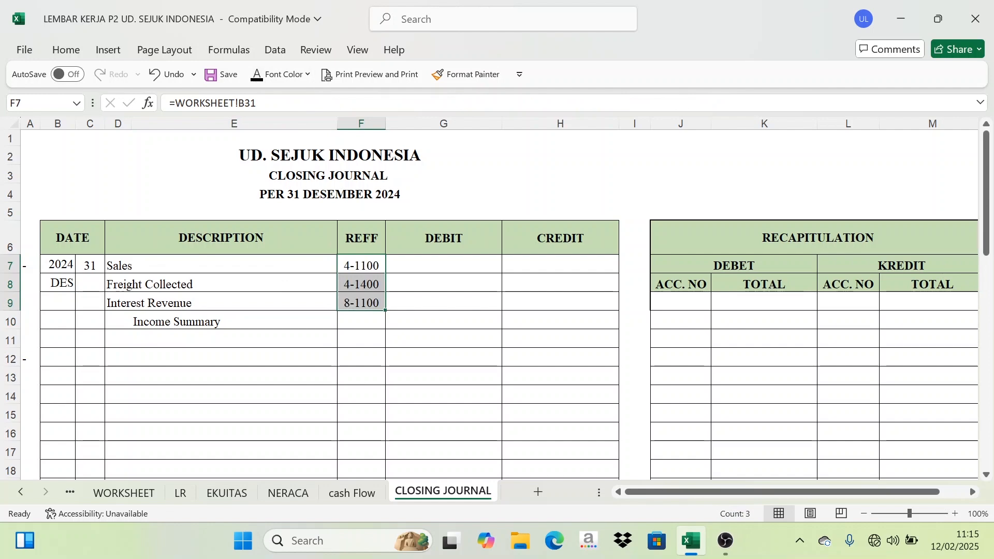
Copy the RUGI LABA KREDIT amounts of Sales, Freight Collected and Interest Revenue into the journal's DEBIT column.
{"action": "left_click_drag", "start_coordinate": [111, 265], "coordinate": [115, 306]}
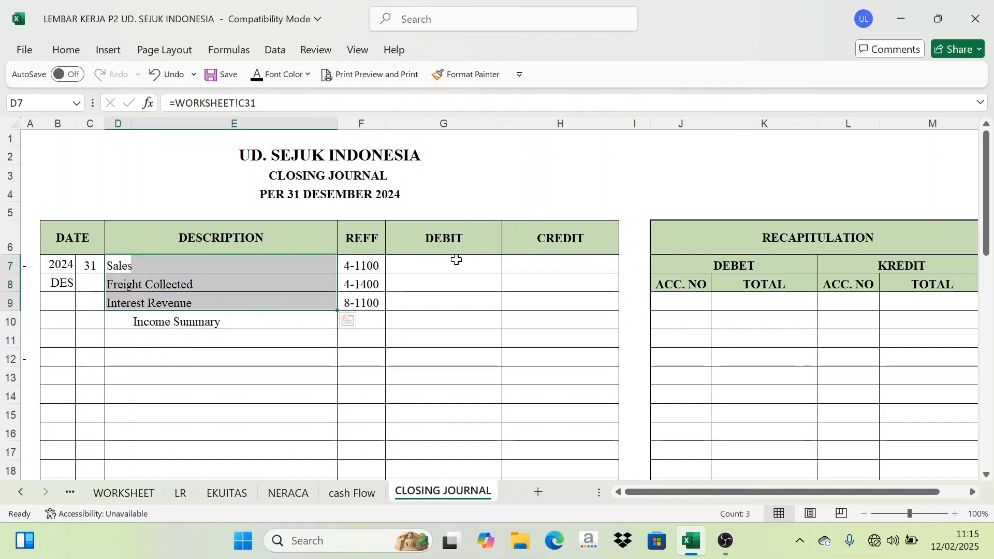
{"action": "left_click", "coordinate": [119, 493]}
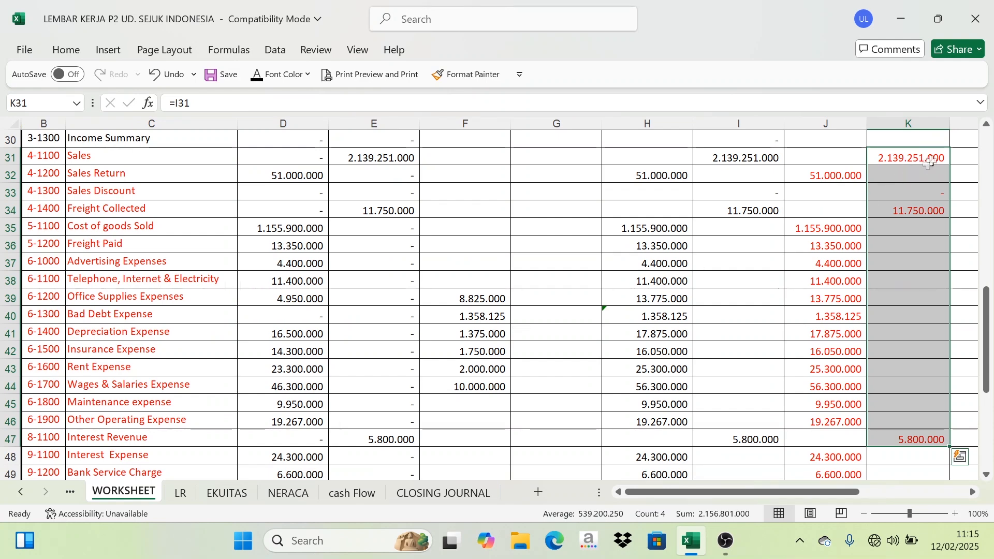
{"action": "left_click", "coordinate": [917, 213]}
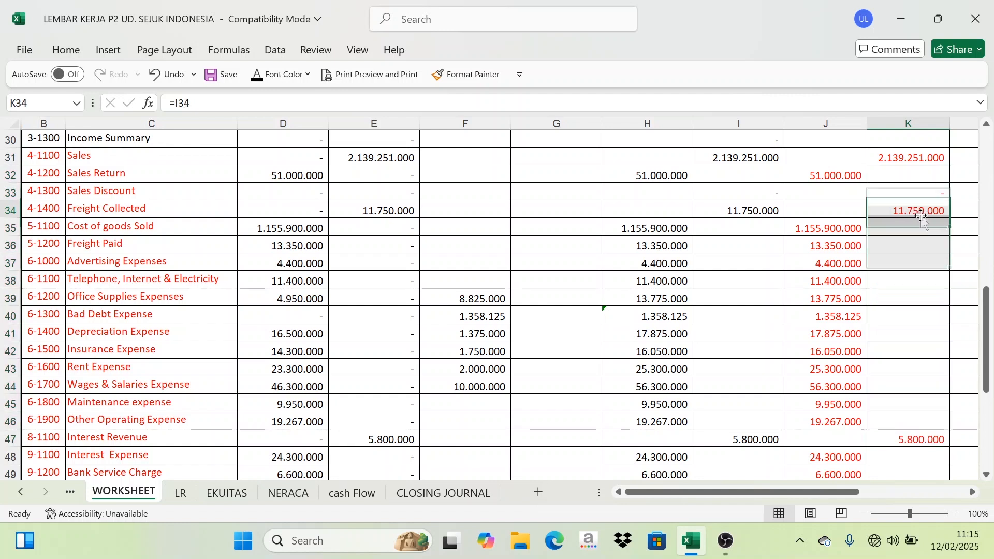
{"action": "left_click", "coordinate": [914, 441]}
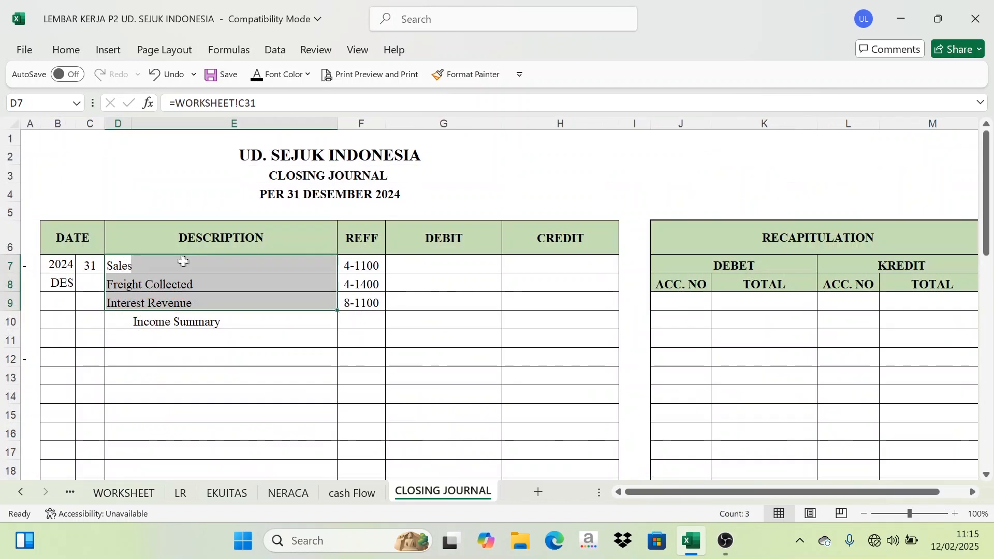
{"action": "left_click_drag", "start_coordinate": [435, 266], "coordinate": [444, 298]}
{"action": "key", "text": "ctrl+v"}
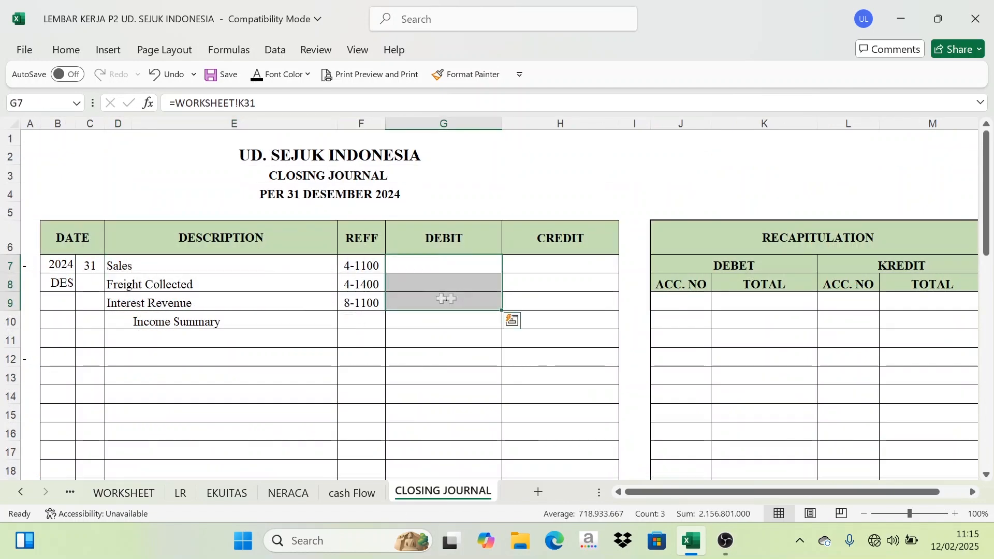
{"action": "left_click", "coordinate": [261, 79]}
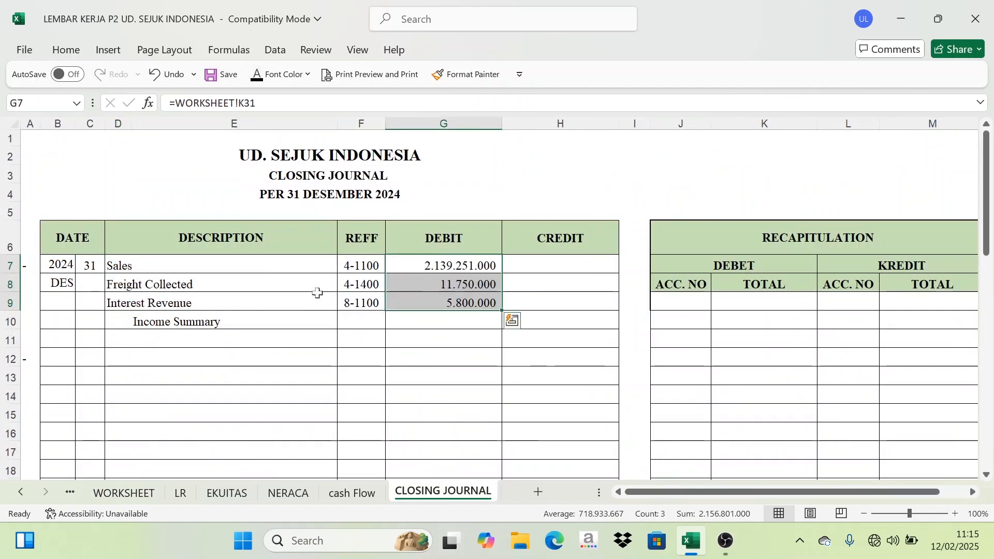
Total the three debit amounts as the Income Summary credit with =SUM(G7:G9) and set its font color.
{"action": "left_click", "coordinate": [445, 340]}
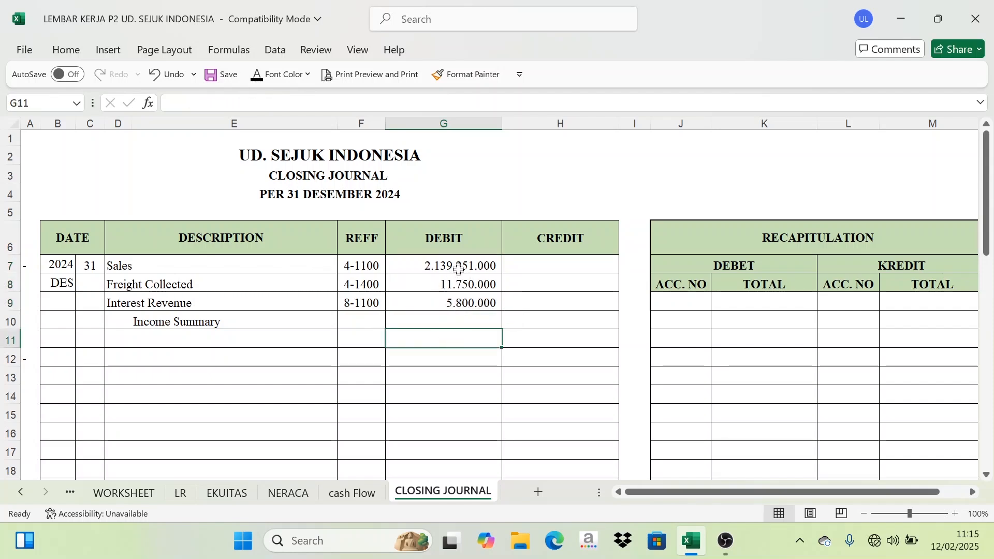
{"action": "left_click_drag", "start_coordinate": [458, 265], "coordinate": [437, 297]}
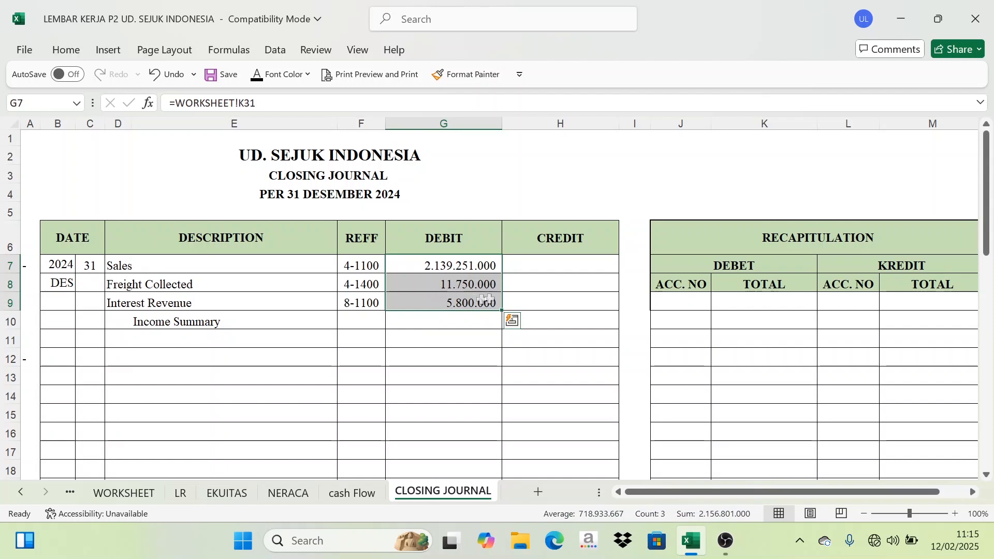
{"action": "left_click", "coordinate": [573, 323]}
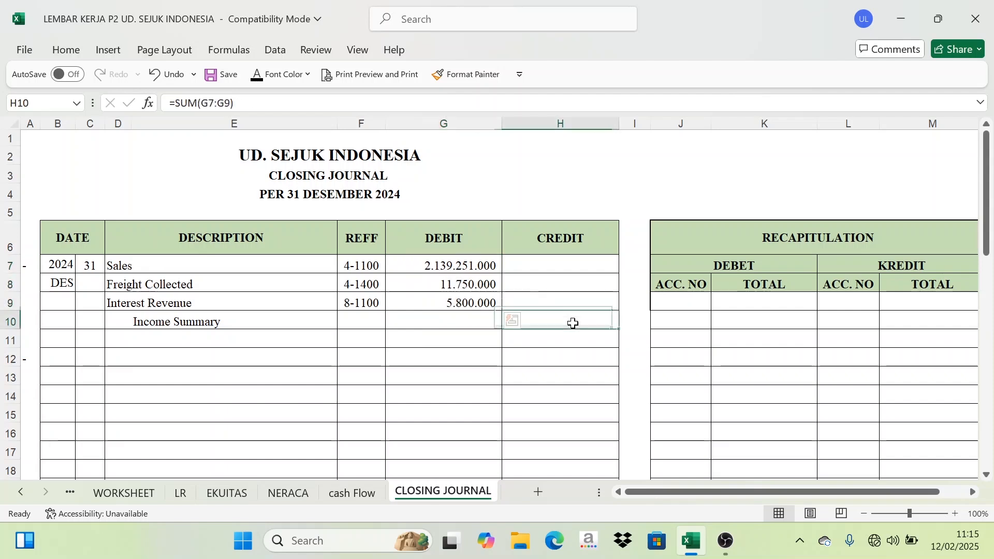
{"action": "left_click", "coordinate": [258, 77]}
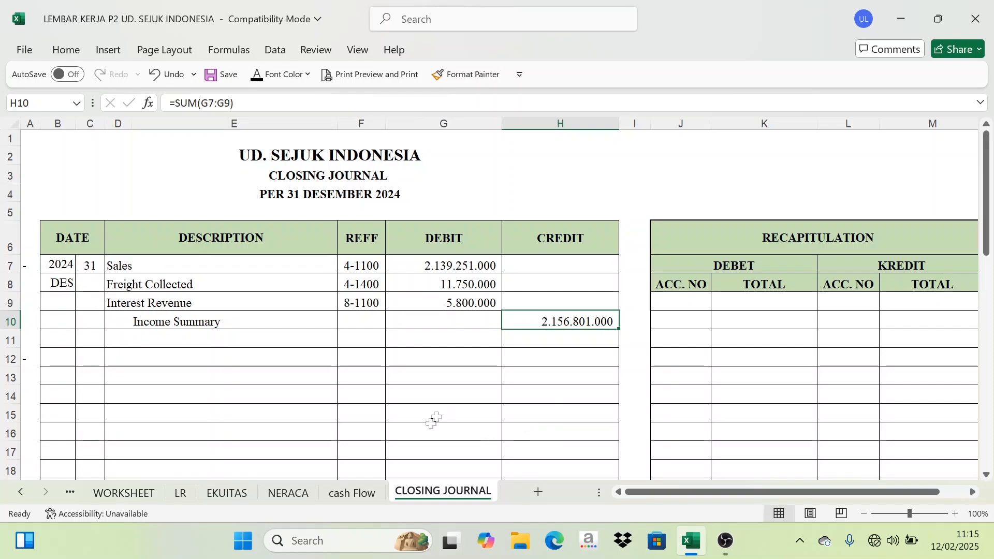
Examine the expense account rows and their RUGI LABA DEBET amounts on the WORKSHEET sheet.
{"action": "left_click", "coordinate": [122, 493]}
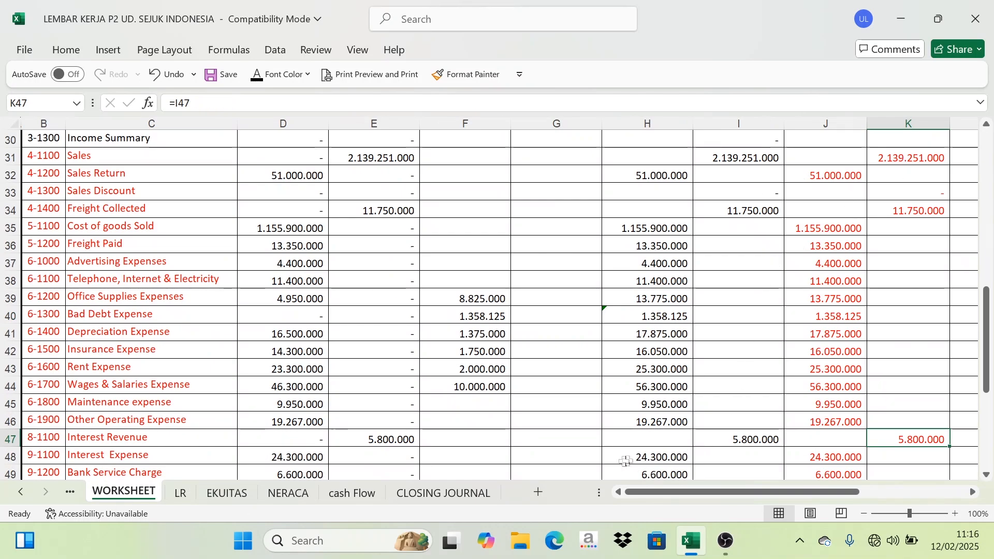
{"action": "scroll", "coordinate": [992, 280], "scroll_direction": "up", "scroll_amount": 1}
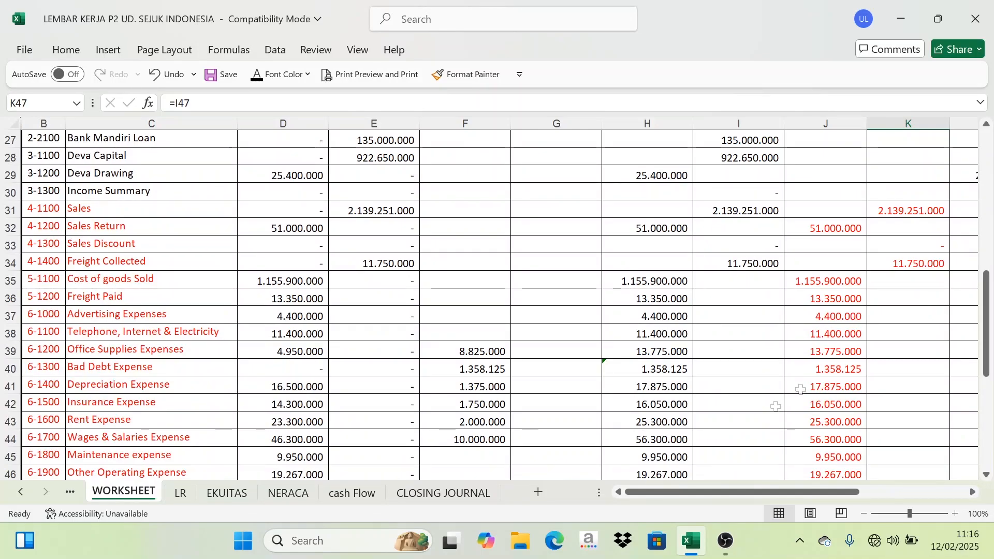
{"action": "scroll", "coordinate": [938, 368], "scroll_direction": "up", "scroll_amount": 9}
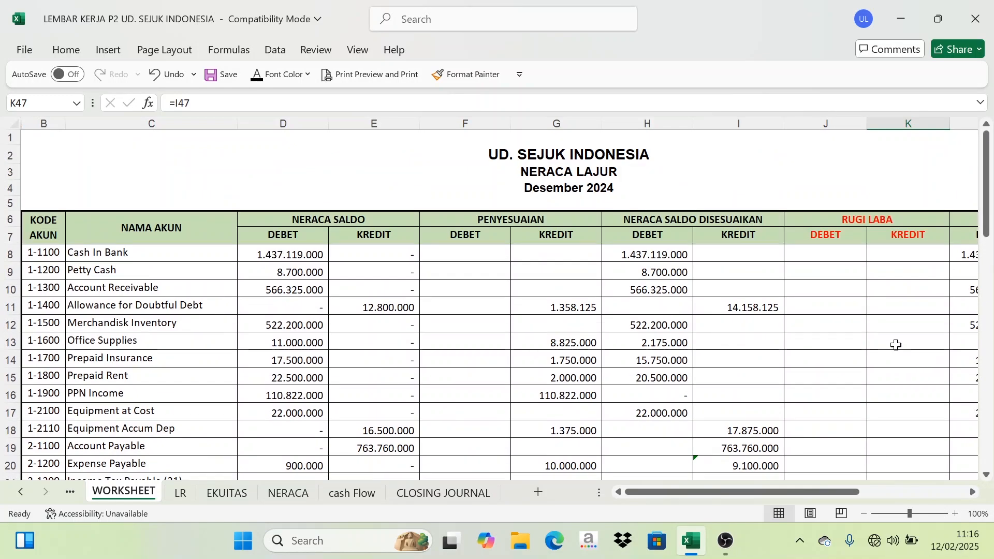
{"action": "scroll", "coordinate": [904, 310], "scroll_direction": "down", "scroll_amount": 6}
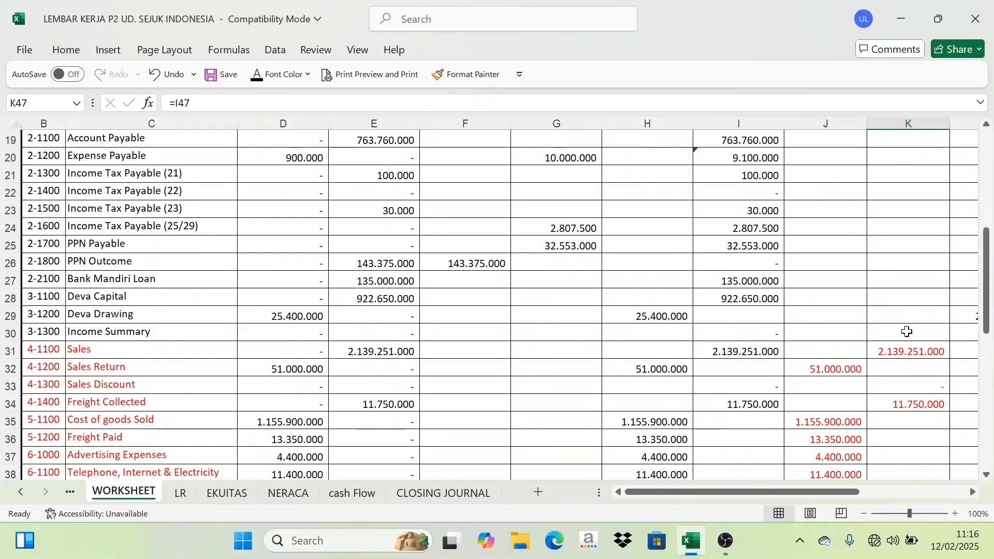
{"action": "scroll", "coordinate": [906, 290], "scroll_direction": "down", "scroll_amount": 3}
{"action": "scroll", "coordinate": [866, 264], "scroll_direction": "up", "scroll_amount": 9}
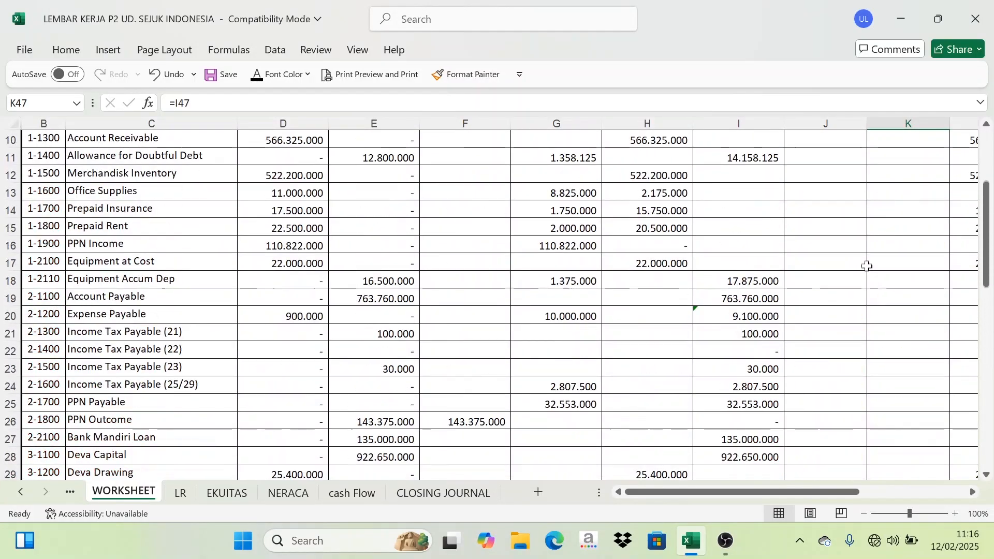
{"action": "scroll", "coordinate": [825, 237], "scroll_direction": "down", "scroll_amount": 10}
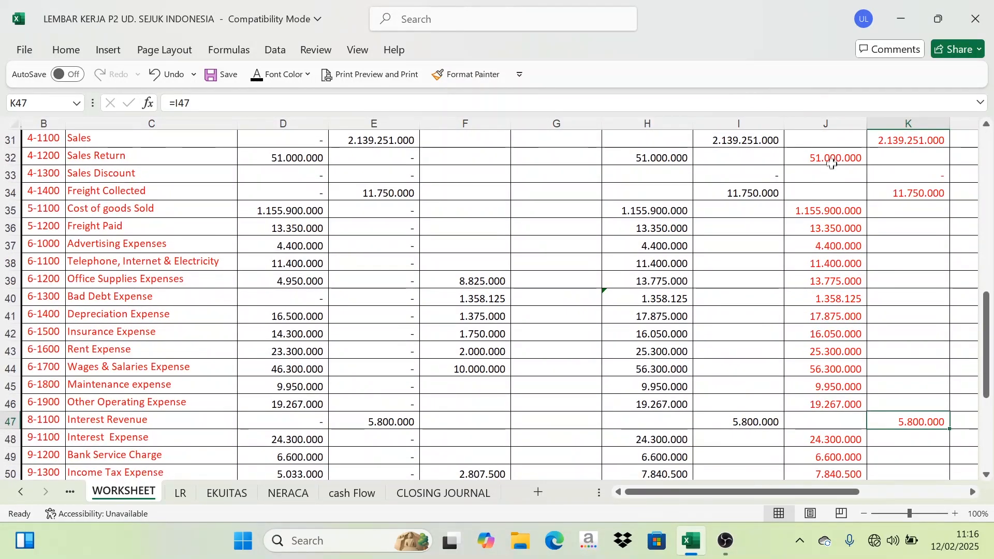
{"action": "left_click_drag", "start_coordinate": [833, 164], "coordinate": [824, 420]}
{"action": "scroll", "coordinate": [877, 456], "scroll_direction": "up", "scroll_amount": 3}
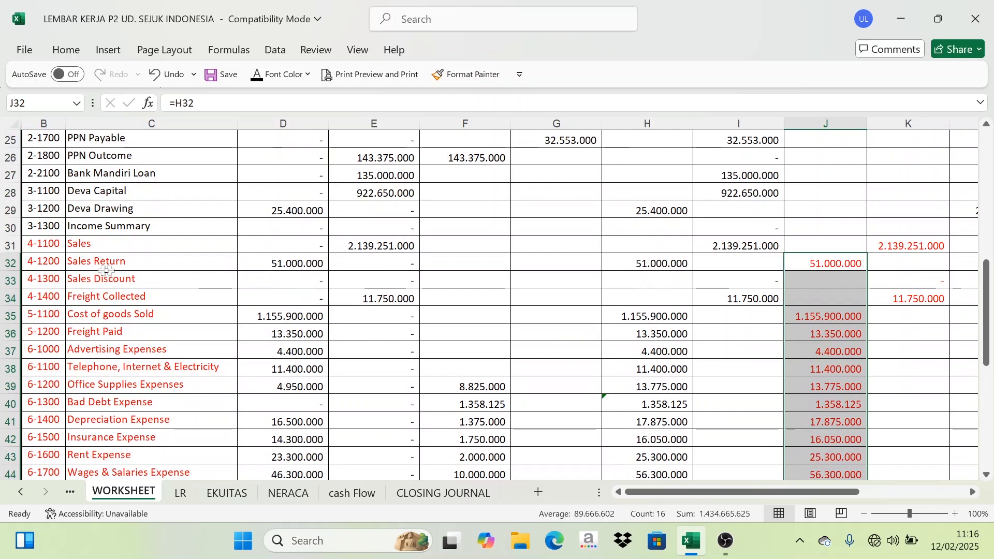
{"action": "left_click_drag", "start_coordinate": [95, 262], "coordinate": [86, 274]}
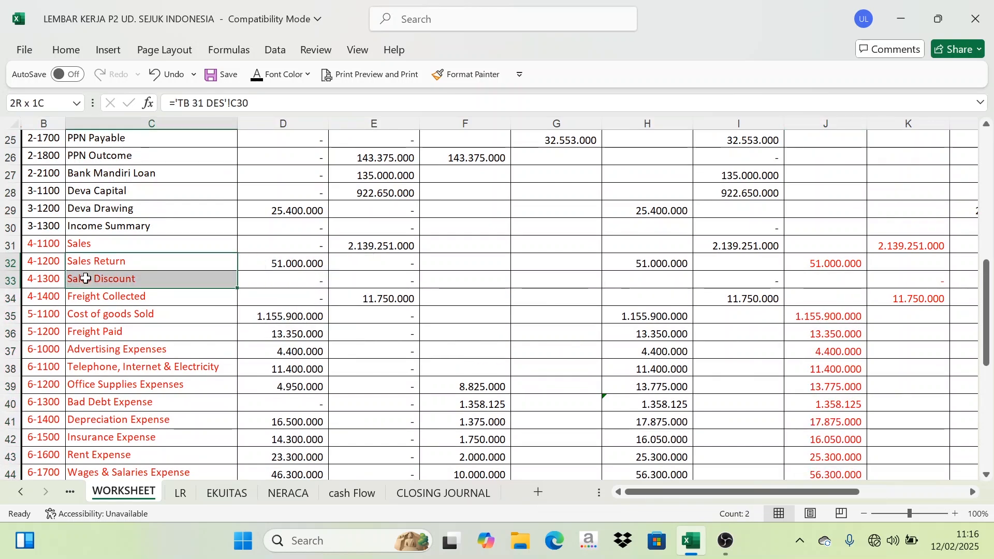
{"action": "left_click_drag", "start_coordinate": [83, 288], "coordinate": [77, 387]}
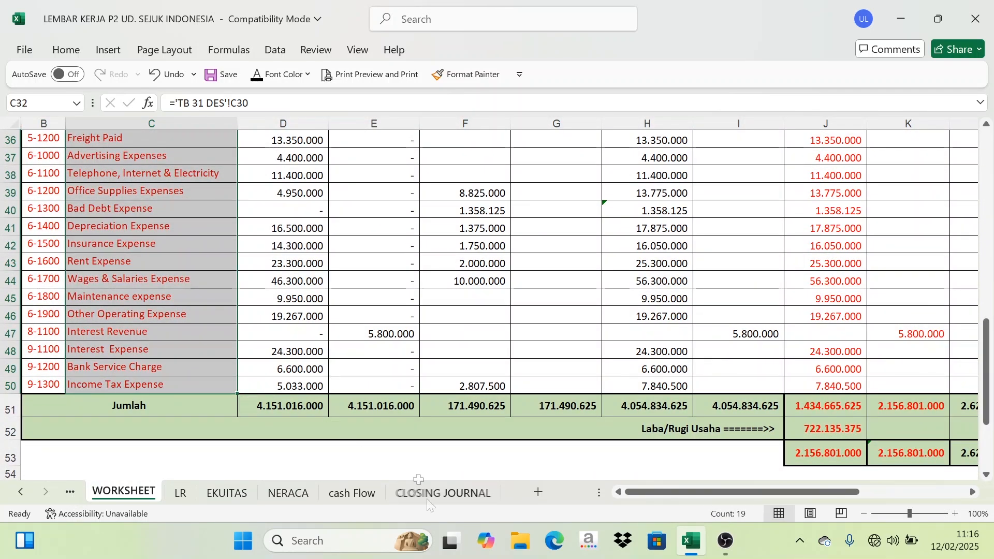
{"action": "left_click", "coordinate": [450, 494]}
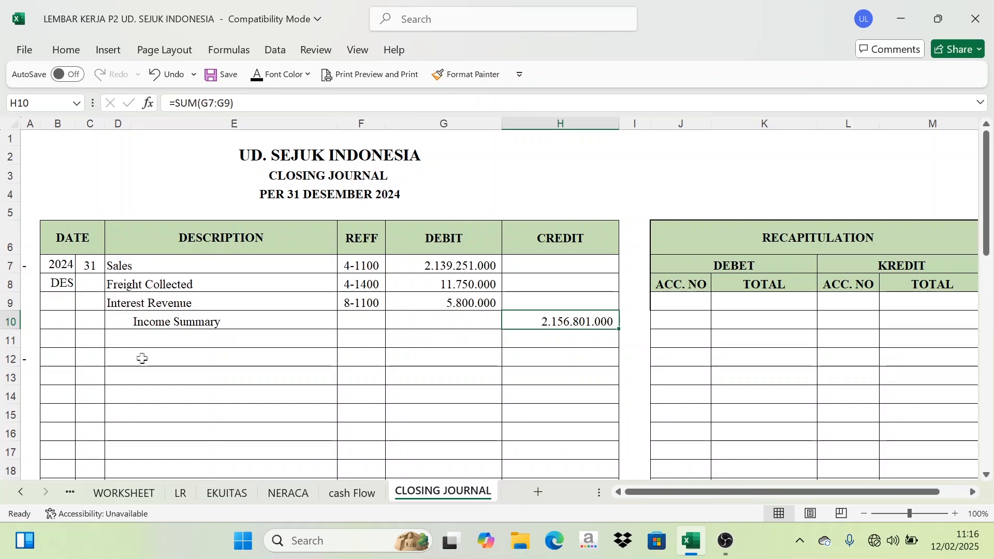
{"action": "left_click", "coordinate": [124, 494]}
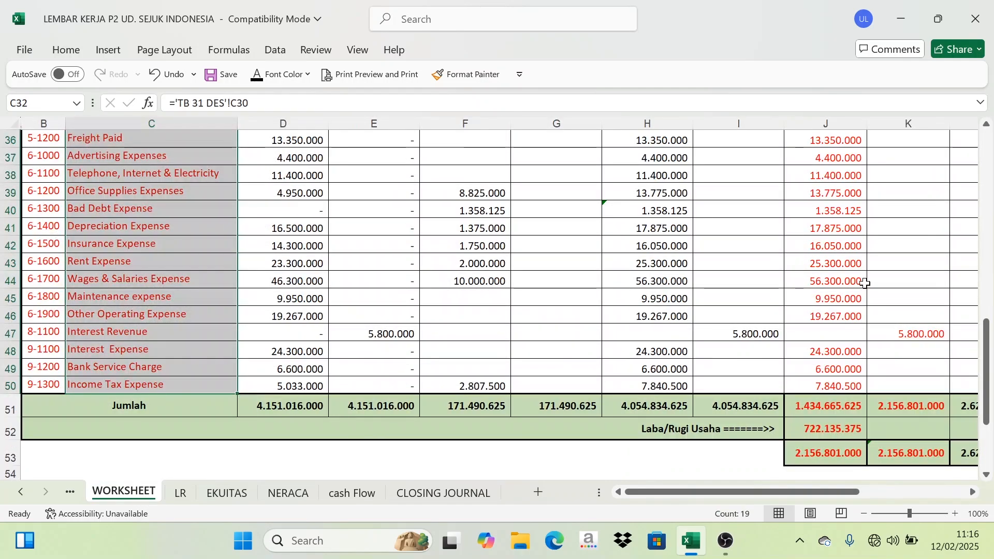
{"action": "scroll", "coordinate": [845, 280], "scroll_direction": "up", "scroll_amount": 15}
{"action": "scroll", "coordinate": [846, 280], "scroll_direction": "up", "scroll_amount": 6}
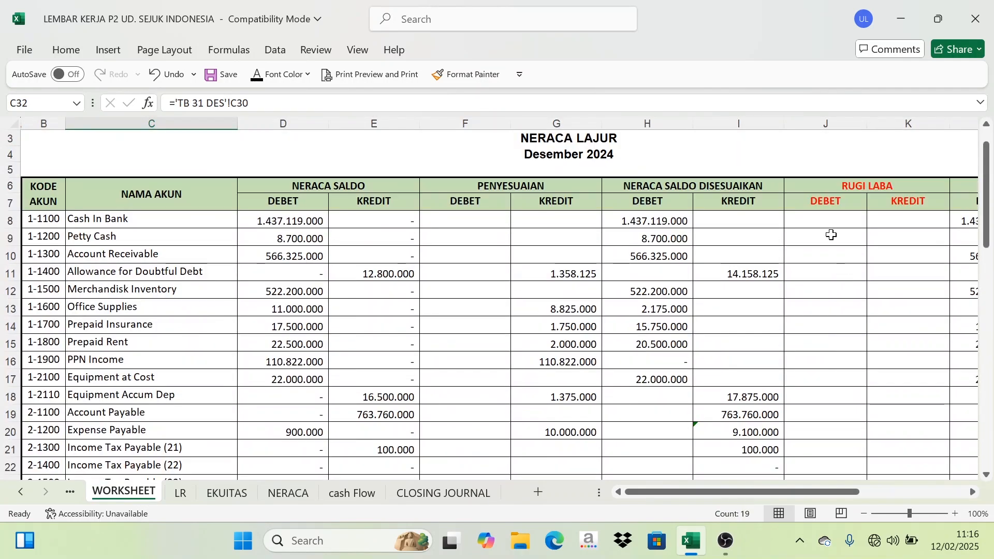
On the closing journal, enter day 31 and the description Income Summary for the second closing entry and set their font color.
{"action": "scroll", "coordinate": [828, 236], "scroll_direction": "down", "scroll_amount": 7}
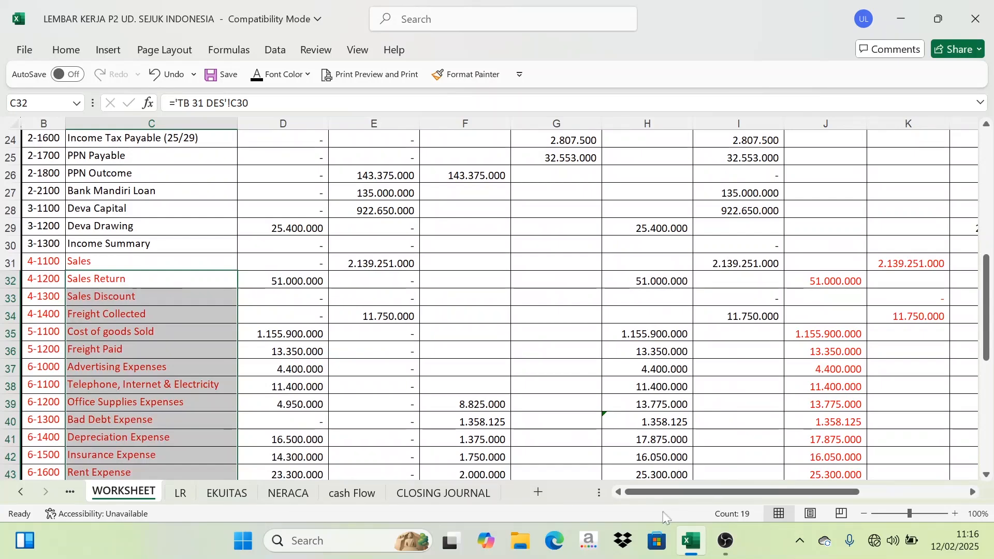
{"action": "left_click", "coordinate": [443, 493]}
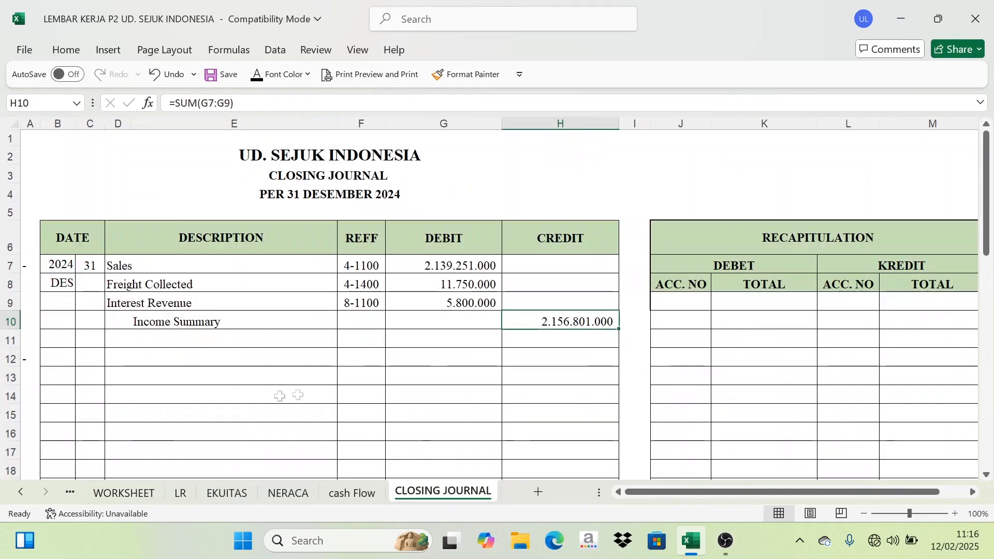
{"action": "left_click", "coordinate": [94, 360]}
{"action": "left_click", "coordinate": [257, 75]}
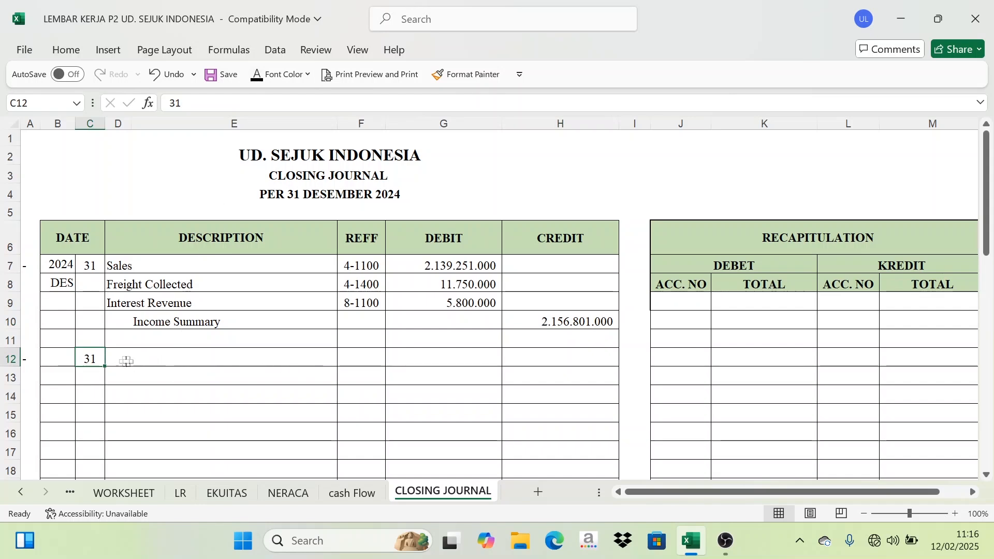
{"action": "left_click_drag", "start_coordinate": [114, 359], "coordinate": [152, 359]}
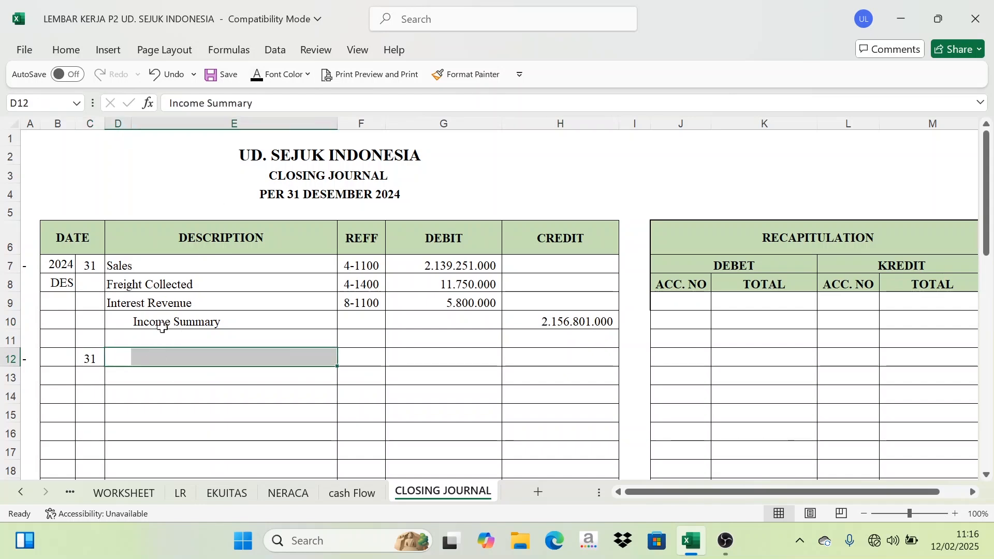
{"action": "left_click", "coordinate": [258, 77]}
Paste the expense account names, Sales Return through Income Tax Expense, into the journal's description rows 13 to 29 and set their font color.
{"action": "scroll", "coordinate": [142, 359], "scroll_direction": "down", "scroll_amount": 2}
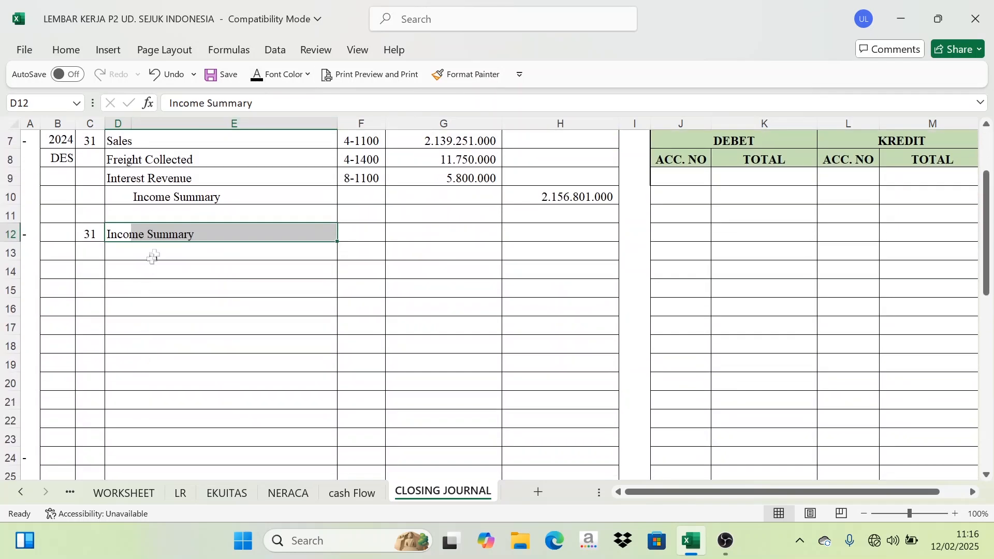
{"action": "left_click_drag", "start_coordinate": [153, 257], "coordinate": [171, 356]}
{"action": "type", "text": "Sales Return Sales Discount Cost of goods Sold Freight Paid Advertising Expenses Telephone, Internet & Electricity exp Office Supplies Expenses Bad Debt Expense Depreciation Expense Insurance Expense Rent Expense Wages & Salaries Expense Maintenance expense"}
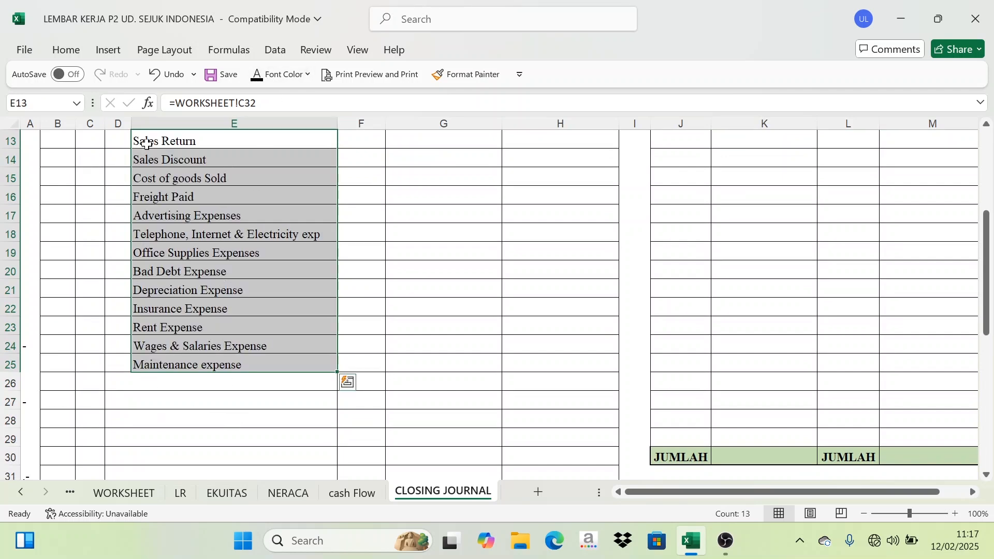
{"action": "left_click_drag", "start_coordinate": [146, 144], "coordinate": [300, 455]}
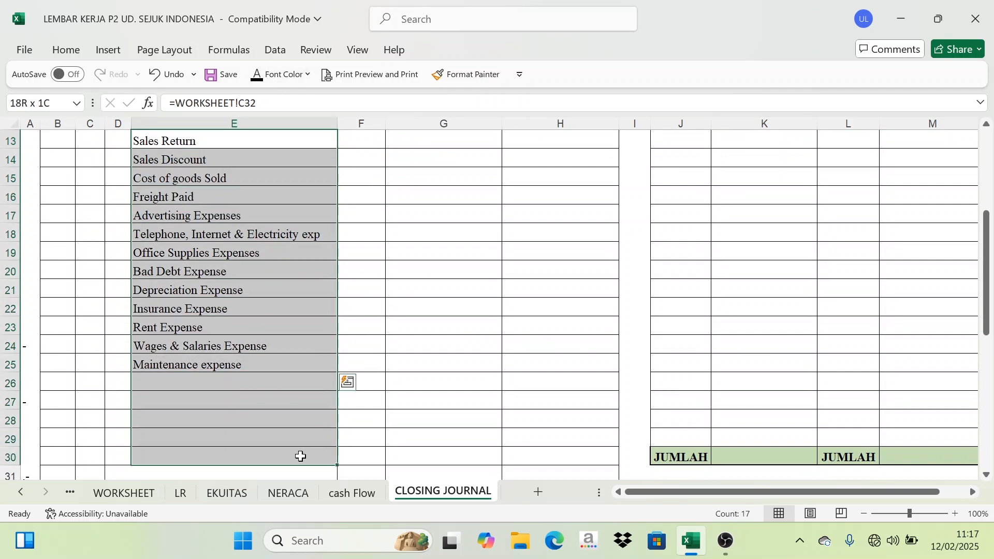
{"action": "left_click", "coordinate": [253, 77]}
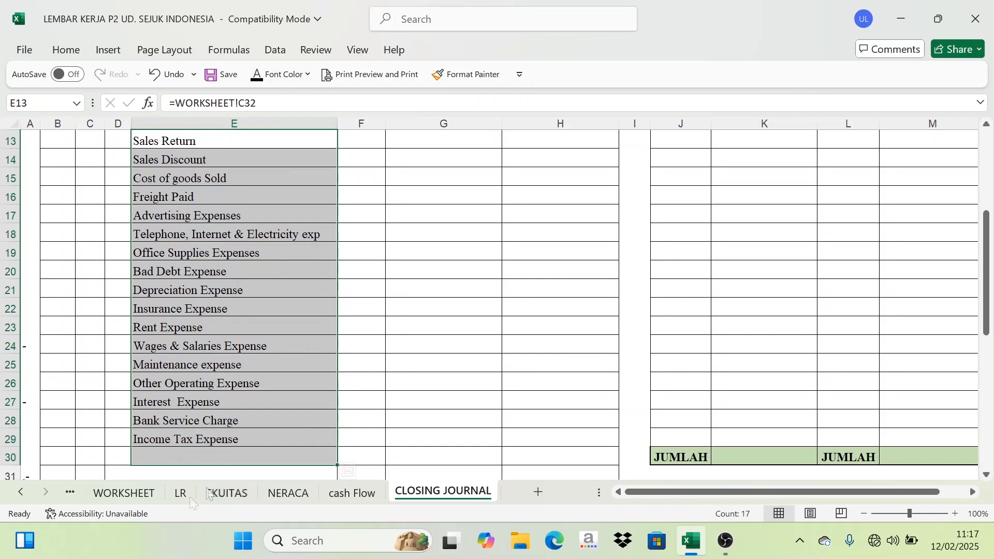
Fill the REFF cells with 3-1300 for Income Summary and the expense account codes 4-1200 through 9-1300, and set their font color.
{"action": "left_click", "coordinate": [155, 496]}
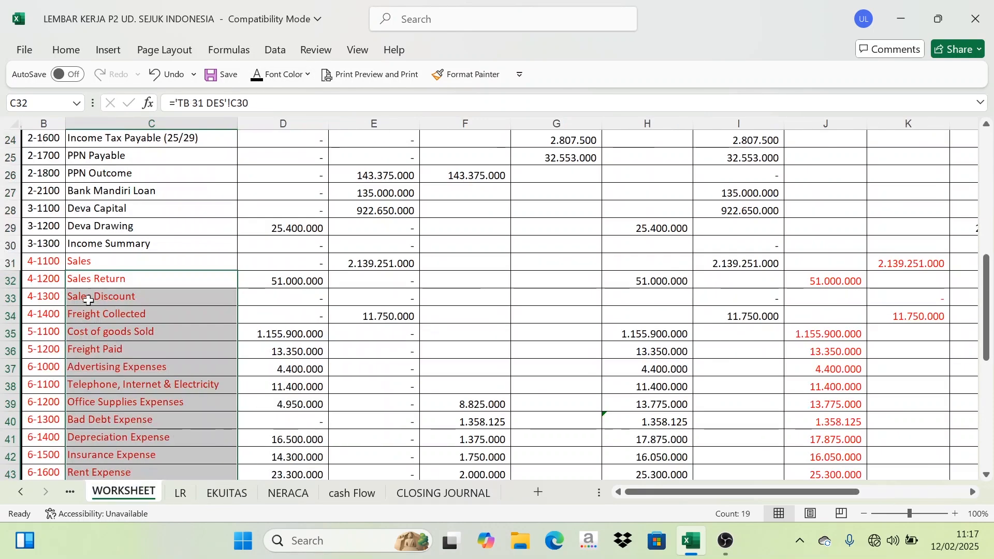
{"action": "scroll", "coordinate": [118, 277], "scroll_direction": "down", "scroll_amount": 4}
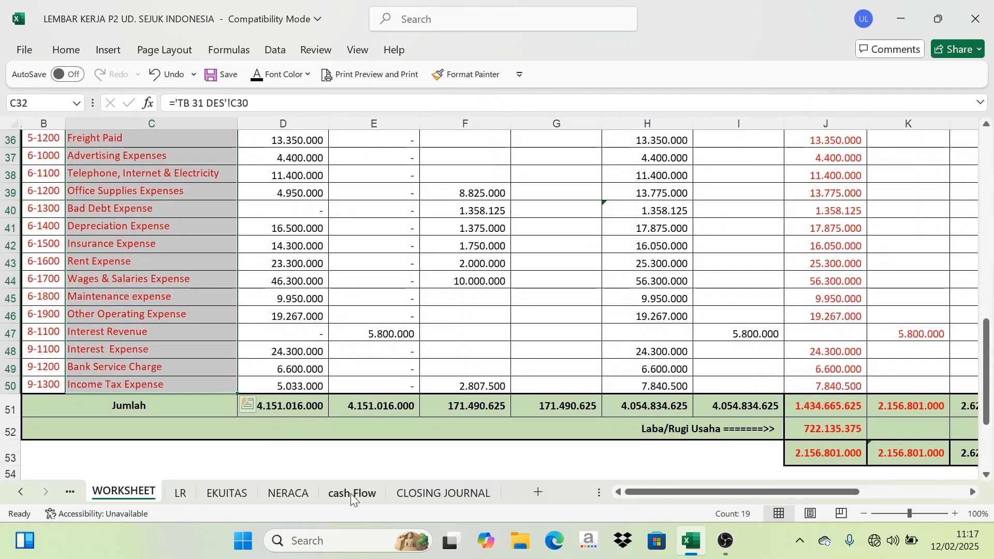
{"action": "left_click", "coordinate": [428, 494]}
{"action": "scroll", "coordinate": [379, 330], "scroll_direction": "up", "scroll_amount": 3}
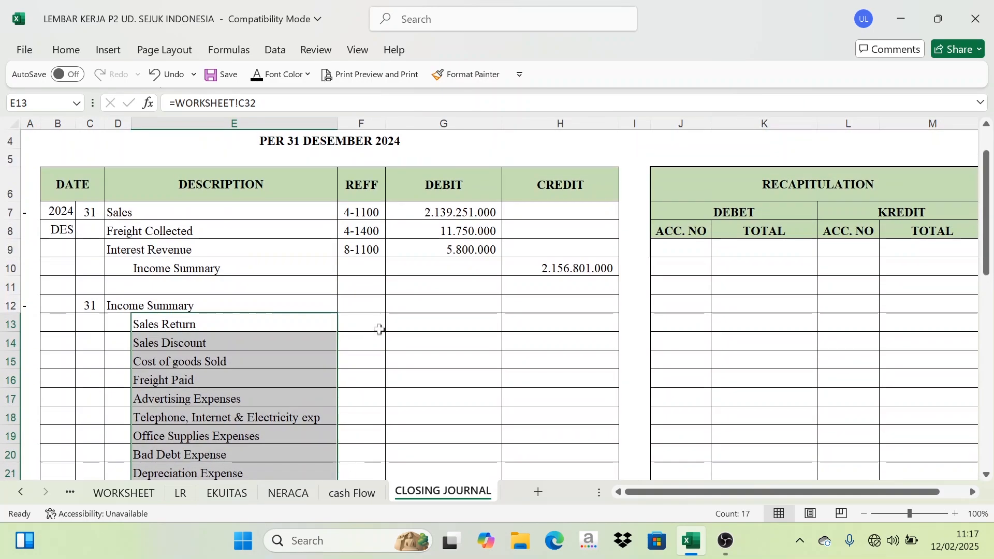
{"action": "left_click_drag", "start_coordinate": [366, 309], "coordinate": [359, 440]}
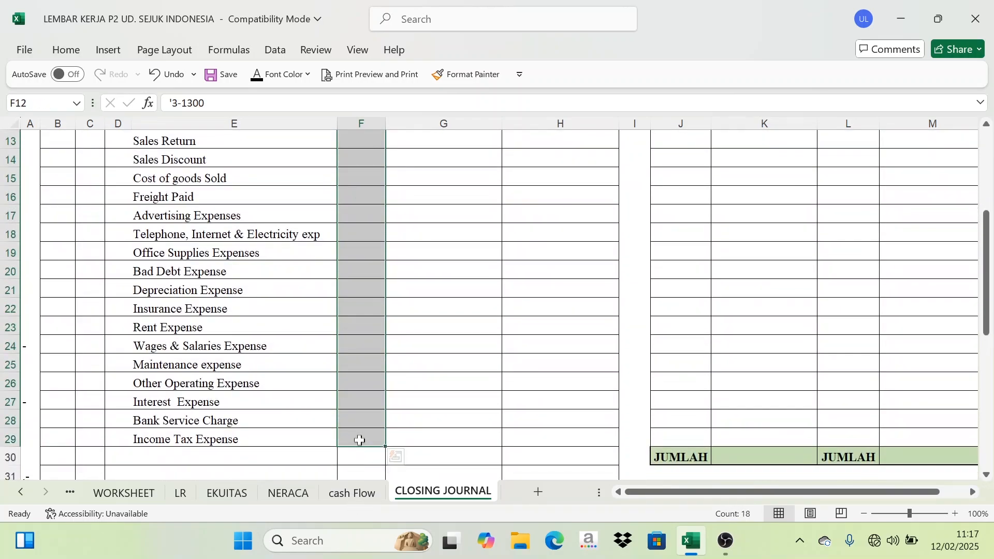
{"action": "left_click", "coordinate": [258, 76]}
Copy the expense accounts' RUGI LABA DEBET amounts into the journal's CREDIT column and set their font color.
{"action": "scroll", "coordinate": [342, 290], "scroll_direction": "up", "scroll_amount": 3}
{"action": "left_click", "coordinate": [295, 401]}
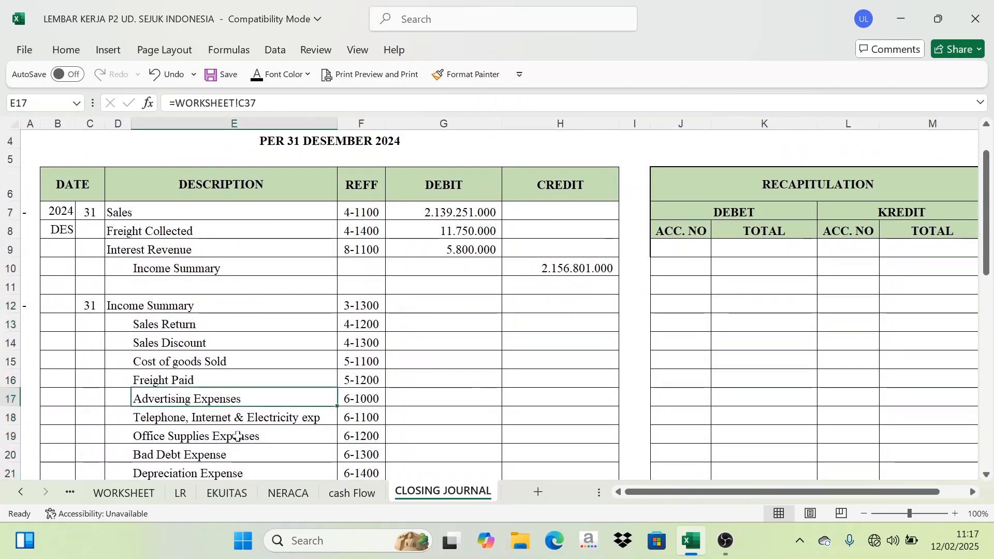
{"action": "left_click", "coordinate": [144, 494]}
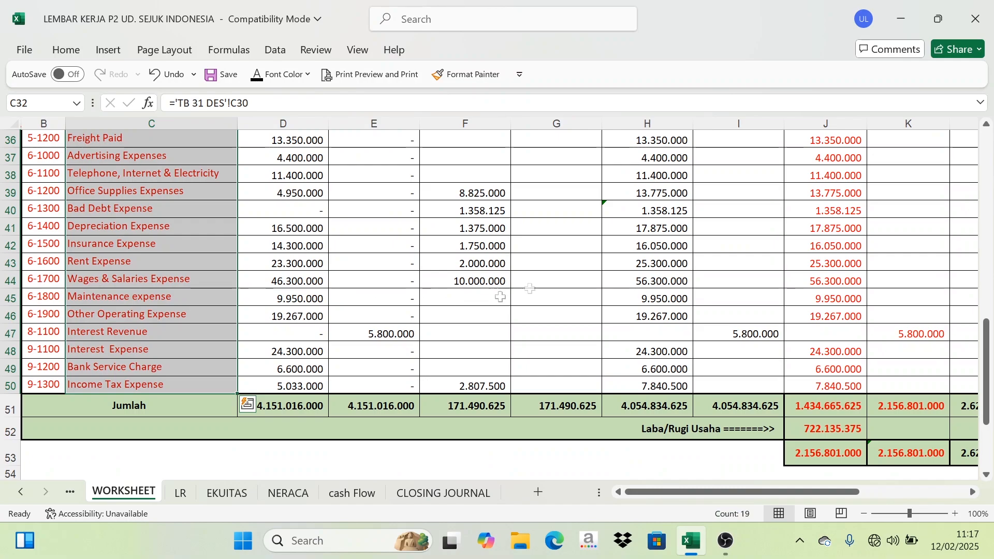
{"action": "scroll", "coordinate": [730, 252], "scroll_direction": "up", "scroll_amount": 3}
{"action": "left_click", "coordinate": [810, 278]}
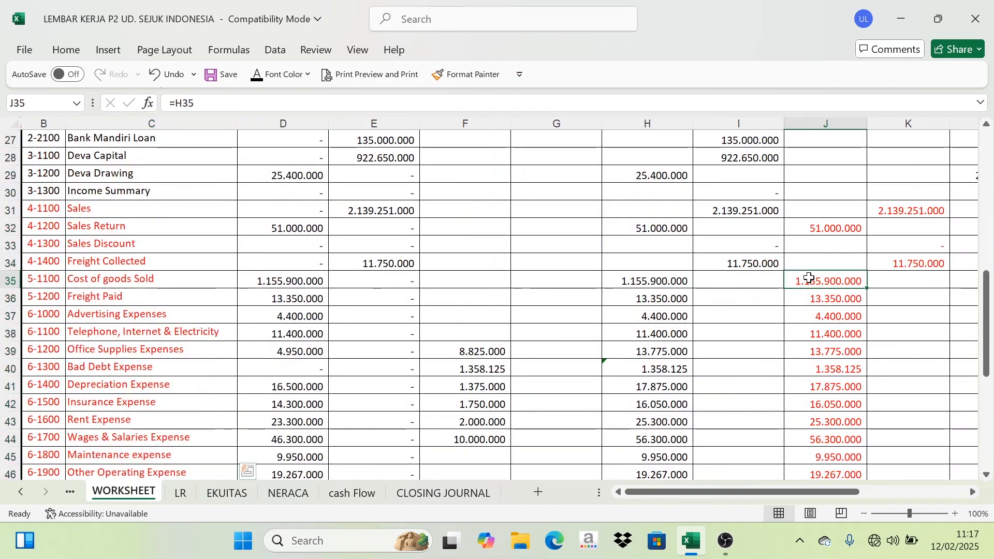
{"action": "left_click_drag", "start_coordinate": [823, 227], "coordinate": [825, 386]}
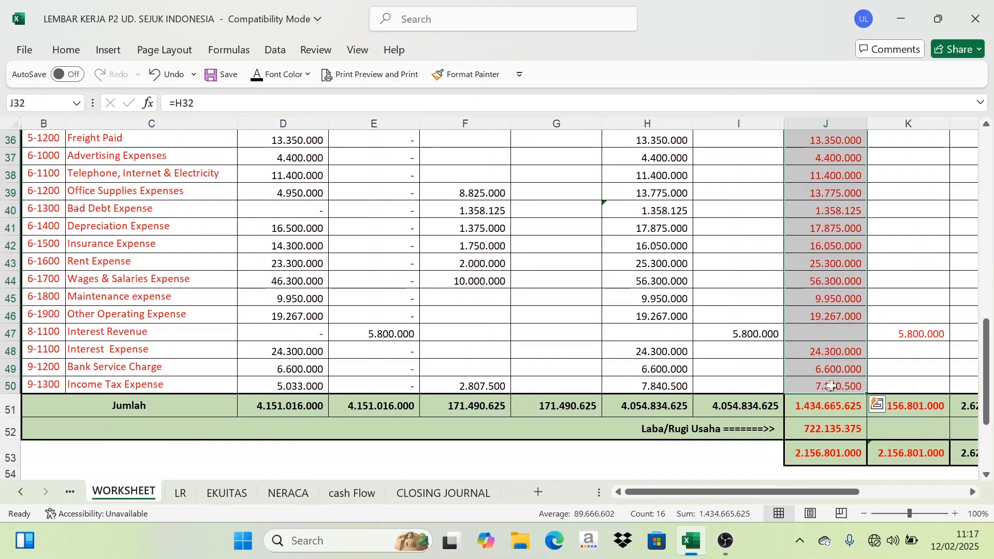
{"action": "scroll", "coordinate": [824, 383], "scroll_direction": "up", "scroll_amount": 4}
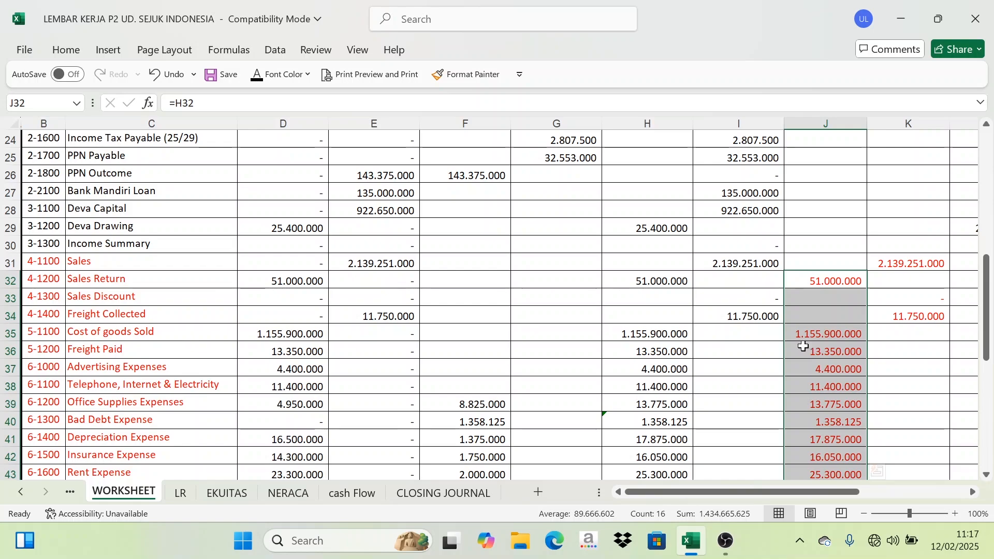
{"action": "scroll", "coordinate": [839, 338], "scroll_direction": "down", "scroll_amount": 5}
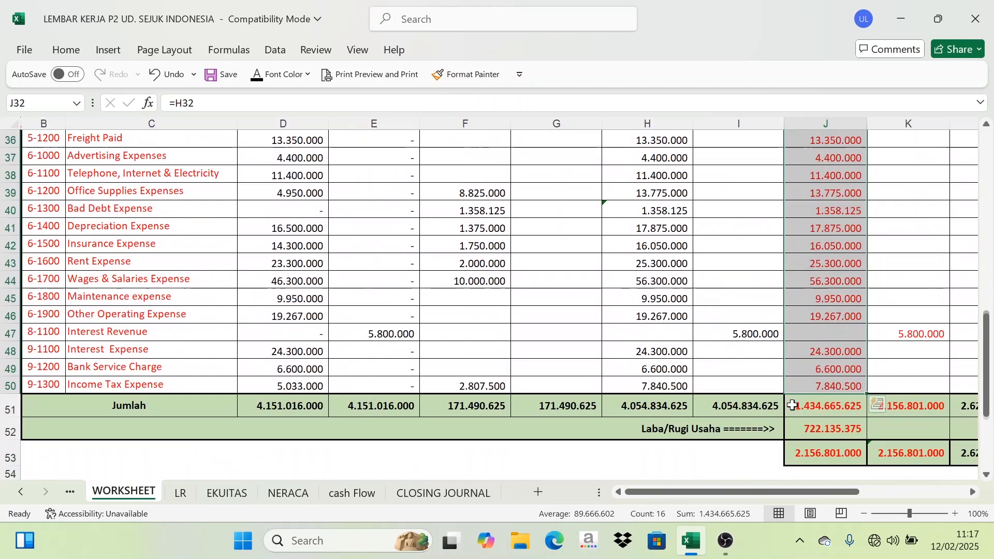
{"action": "left_click", "coordinate": [456, 493]}
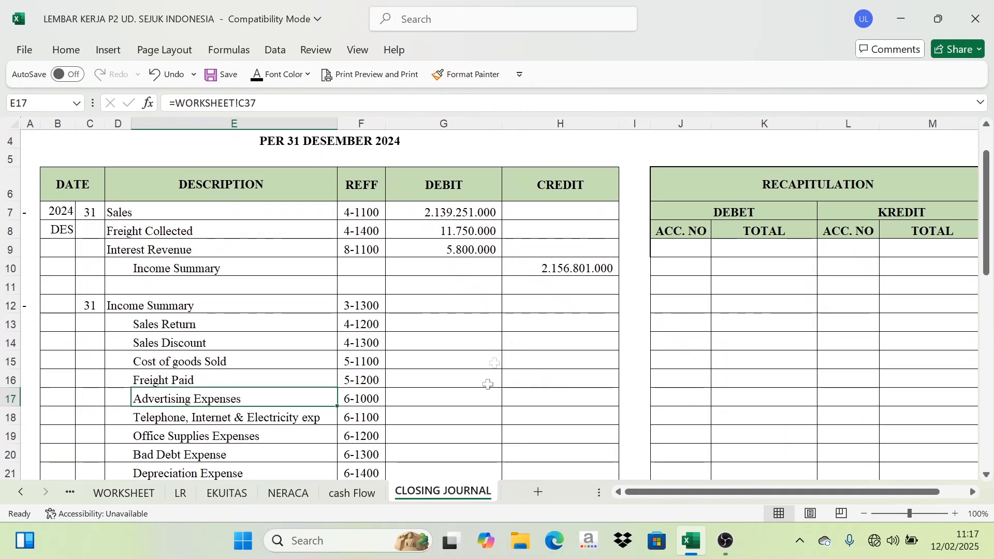
{"action": "scroll", "coordinate": [505, 354], "scroll_direction": "down", "scroll_amount": 1}
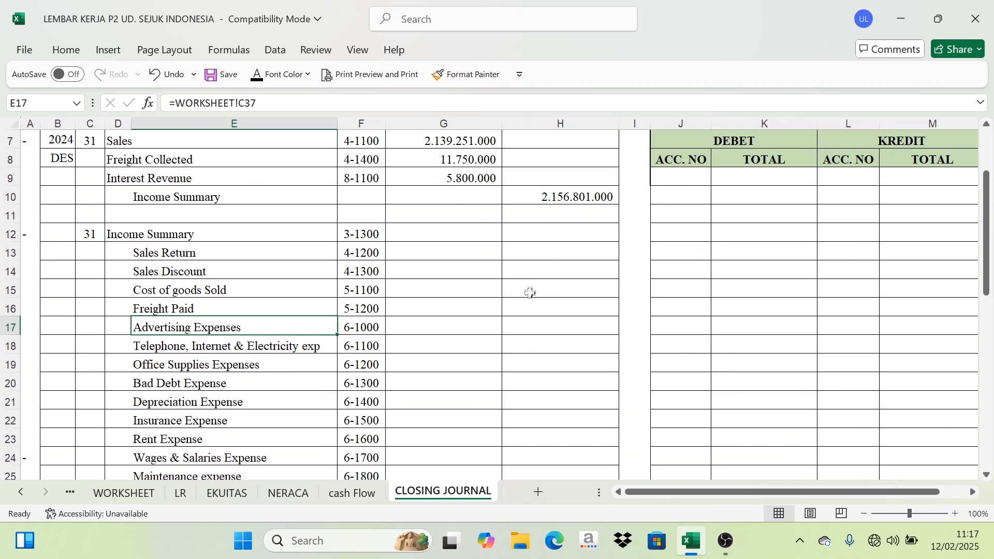
{"action": "left_click_drag", "start_coordinate": [561, 256], "coordinate": [551, 457]}
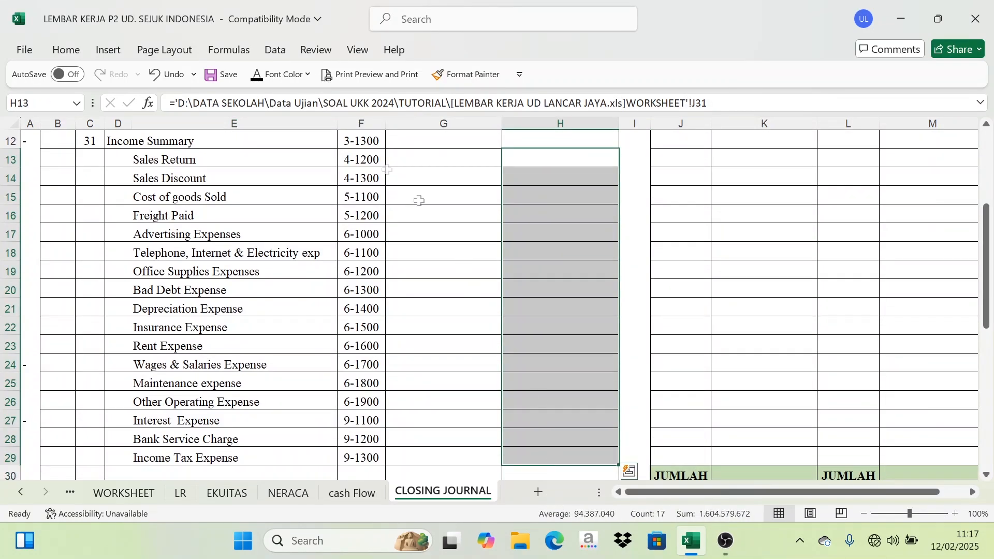
{"action": "left_click", "coordinate": [257, 80]}
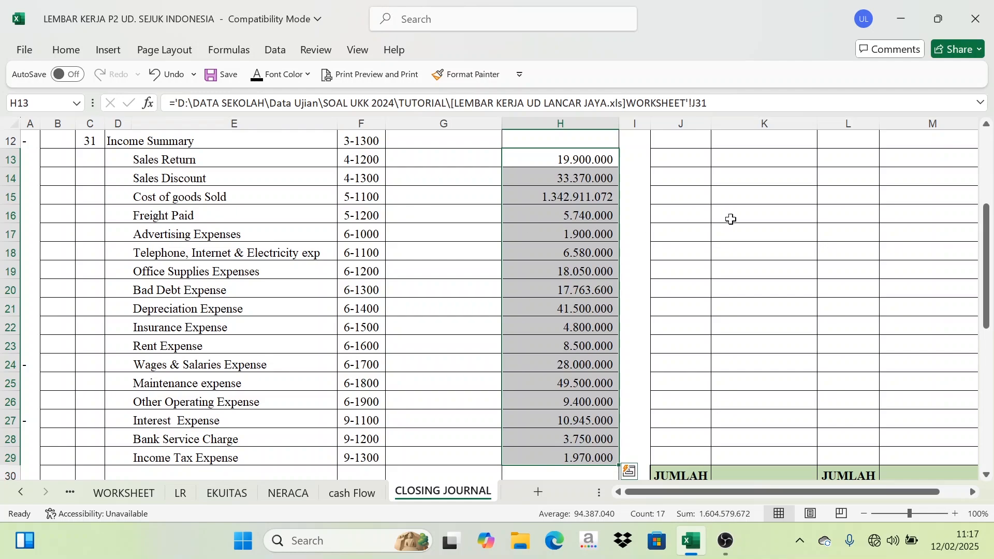
Total the expense credits as the Income Summary debit with =SUM(H13:H29).
{"action": "scroll", "coordinate": [716, 236], "scroll_direction": "up", "scroll_amount": 2}
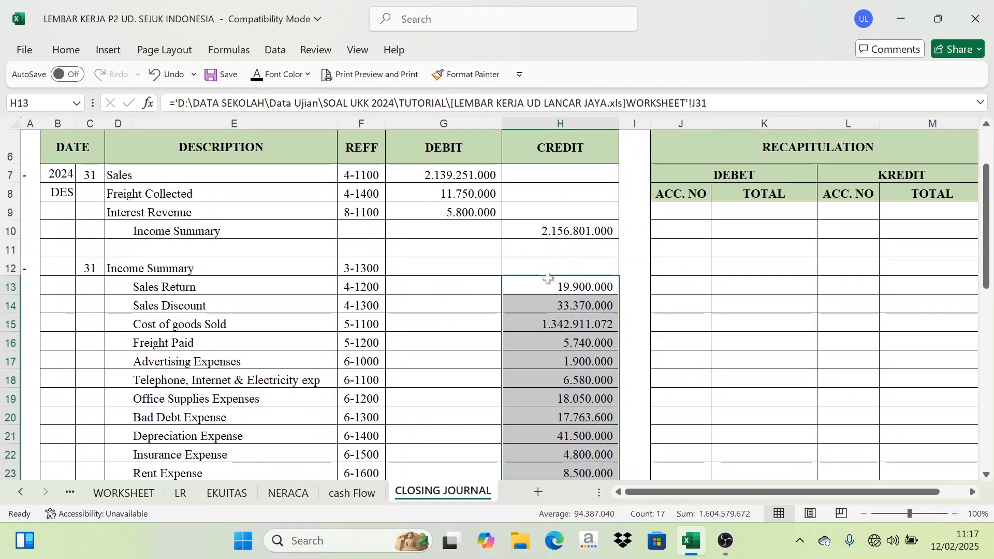
{"action": "scroll", "coordinate": [548, 279], "scroll_direction": "down", "scroll_amount": 4}
{"action": "scroll", "coordinate": [557, 318], "scroll_direction": "up", "scroll_amount": 4}
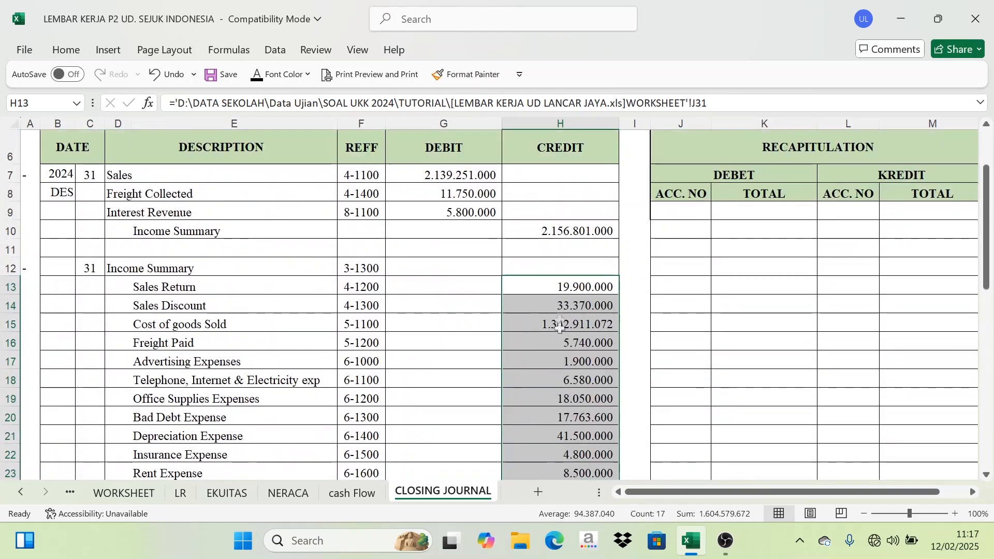
{"action": "left_click_drag", "start_coordinate": [561, 286], "coordinate": [573, 430]}
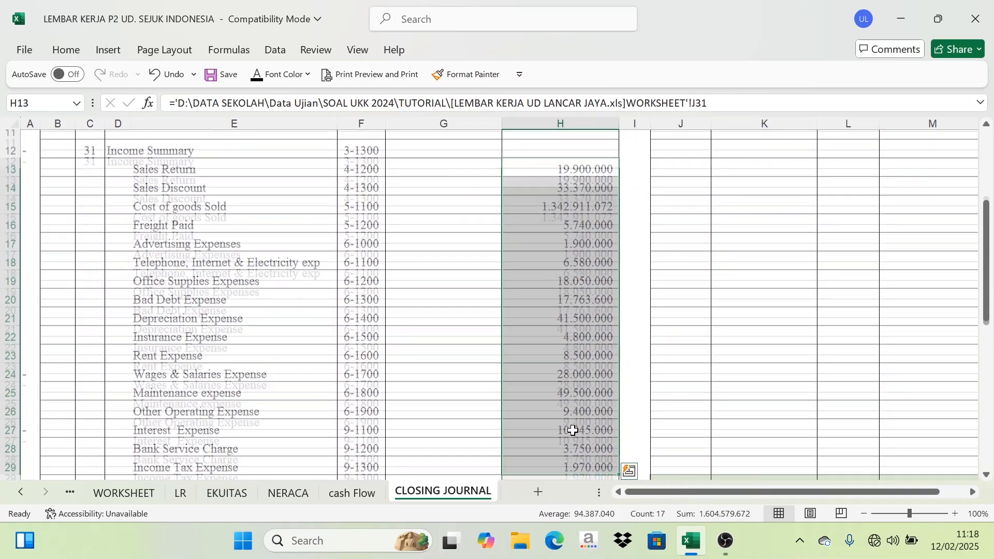
{"action": "scroll", "coordinate": [573, 430], "scroll_direction": "up", "scroll_amount": 3}
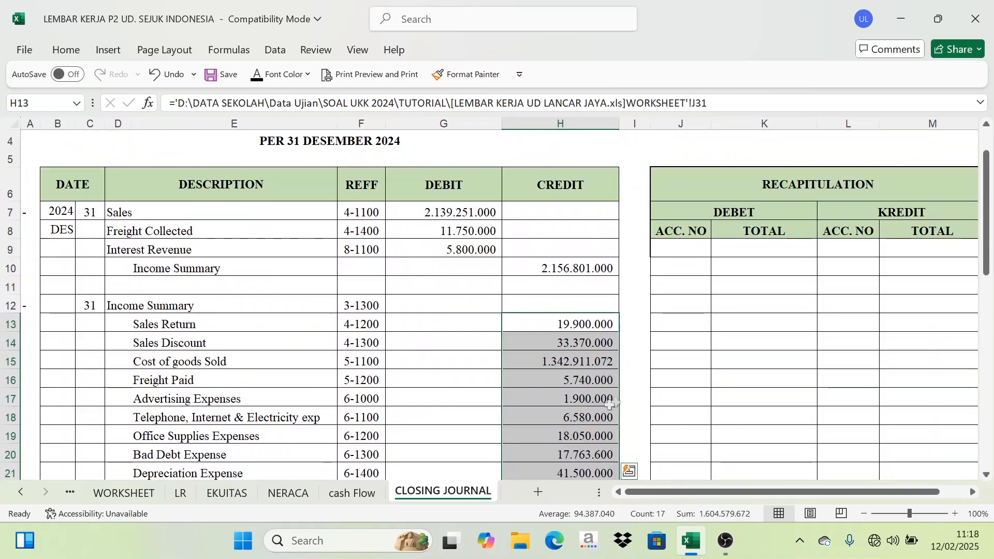
{"action": "left_click", "coordinate": [449, 304]}
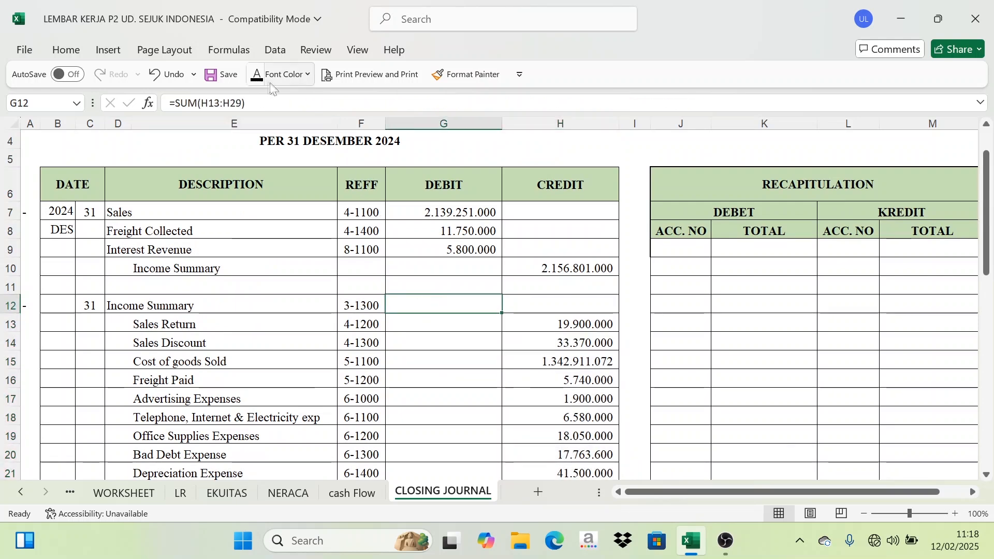
{"action": "left_click", "coordinate": [601, 361]}
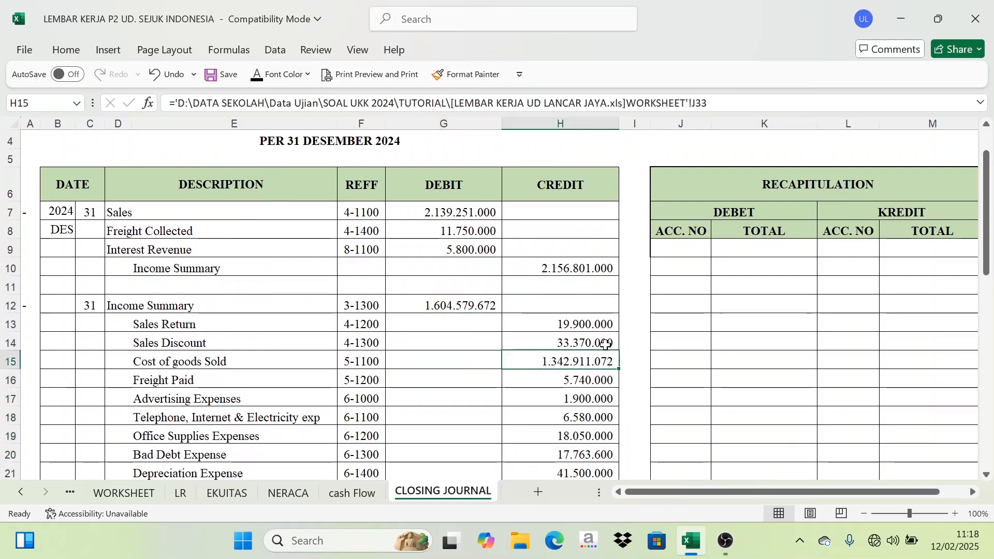
{"action": "left_click", "coordinate": [466, 307]}
Review the revenue and expense closing entries on the journal.
{"action": "scroll", "coordinate": [578, 310], "scroll_direction": "down", "scroll_amount": 2}
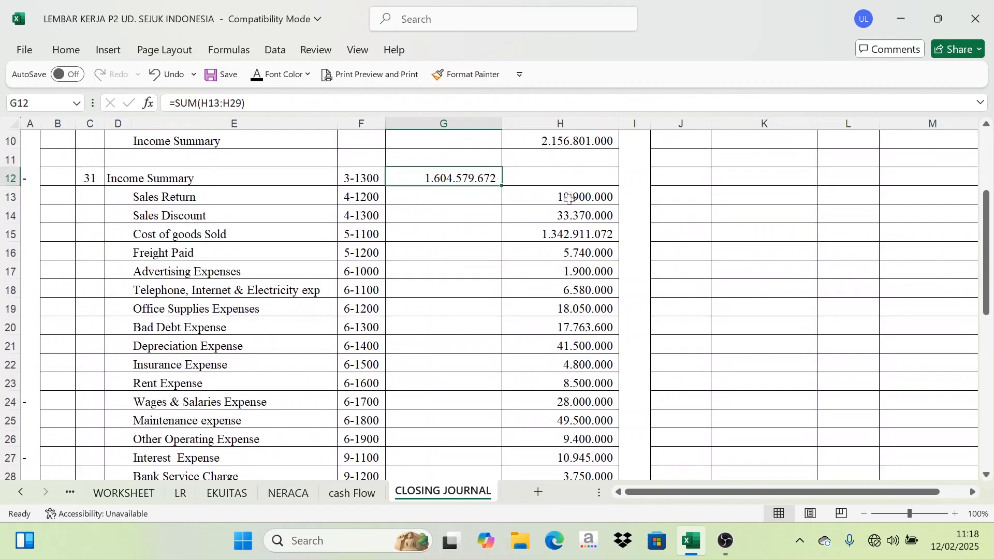
{"action": "scroll", "coordinate": [552, 267], "scroll_direction": "up", "scroll_amount": 2}
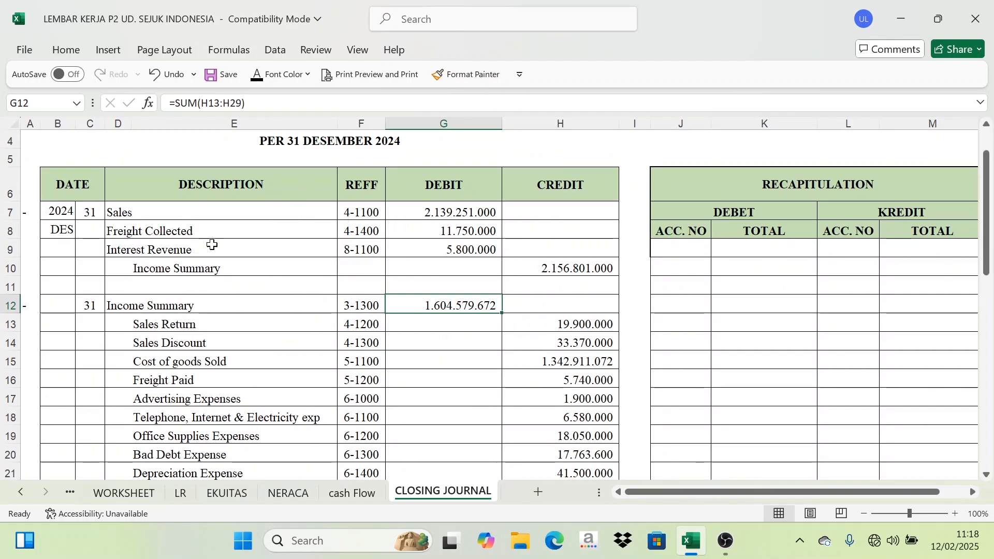
{"action": "left_click_drag", "start_coordinate": [116, 208], "coordinate": [210, 239]}
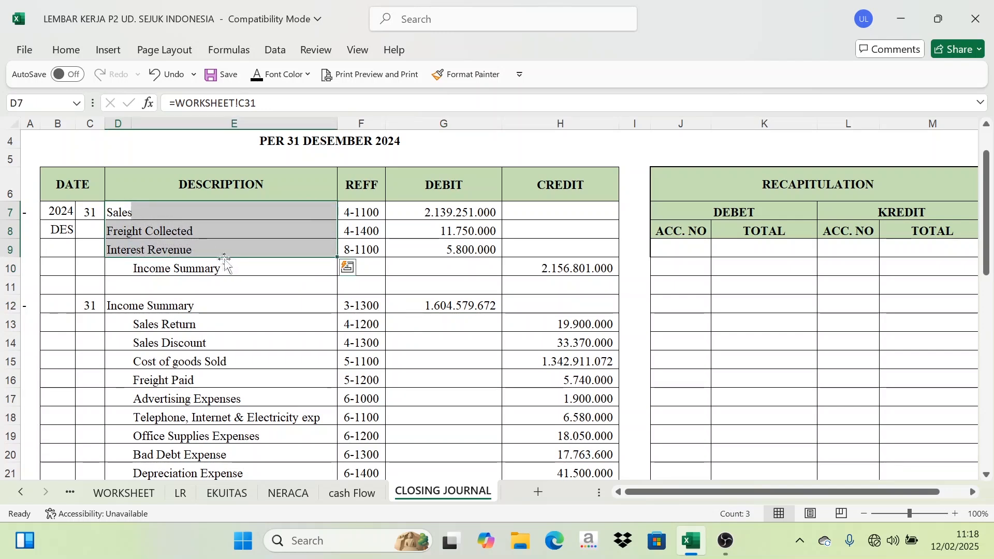
{"action": "left_click", "coordinate": [154, 270]}
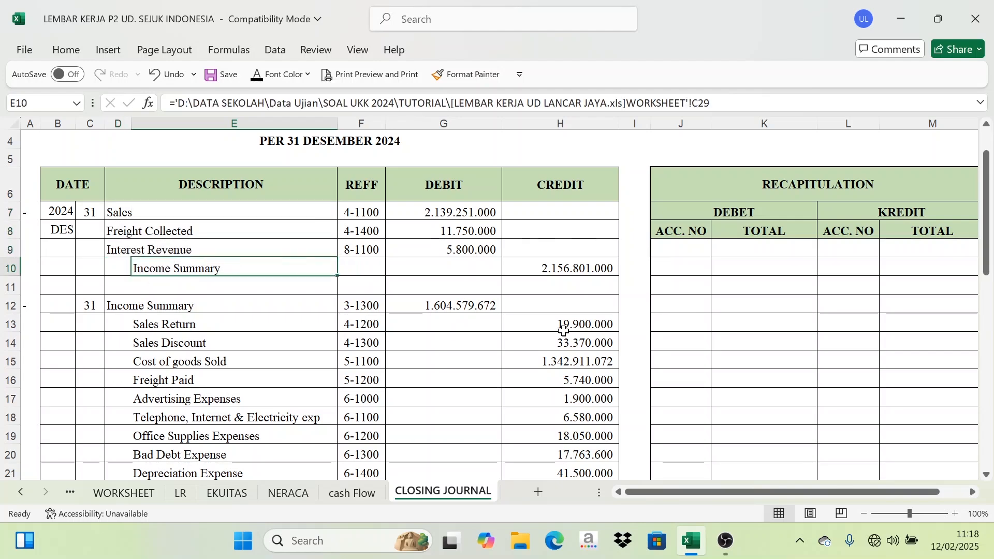
{"action": "scroll", "coordinate": [133, 264], "scroll_direction": "down", "scroll_amount": 2}
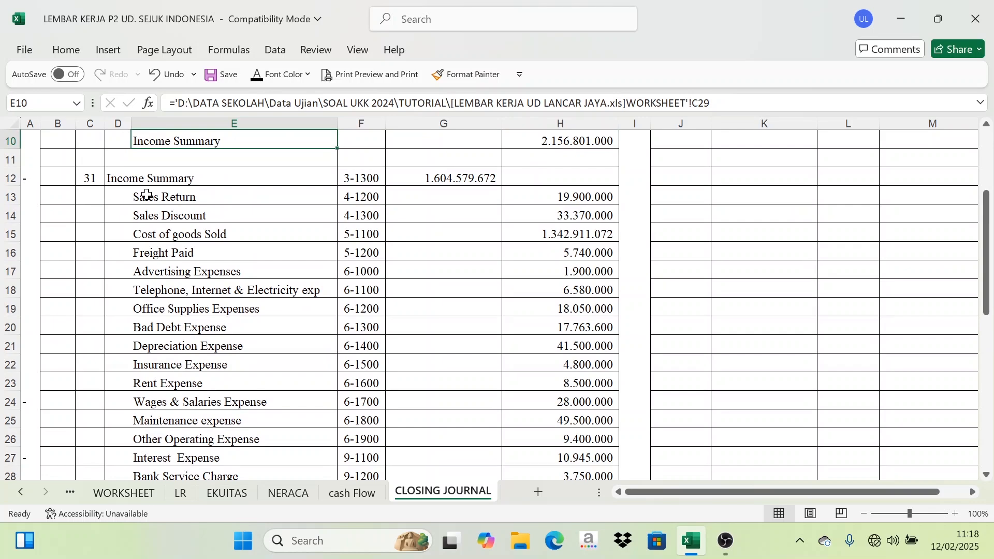
{"action": "scroll", "coordinate": [203, 291], "scroll_direction": "down", "scroll_amount": 2}
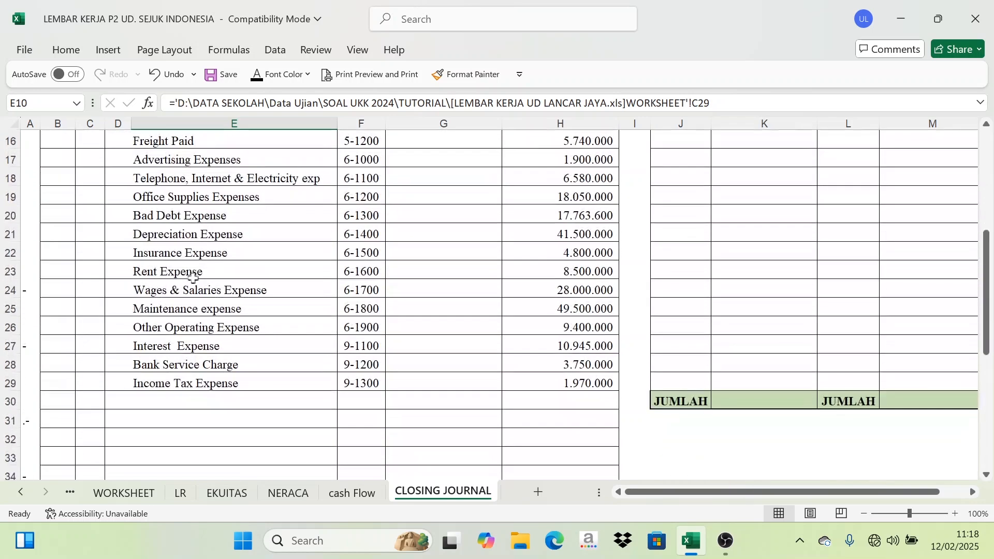
{"action": "scroll", "coordinate": [203, 265], "scroll_direction": "up", "scroll_amount": 2}
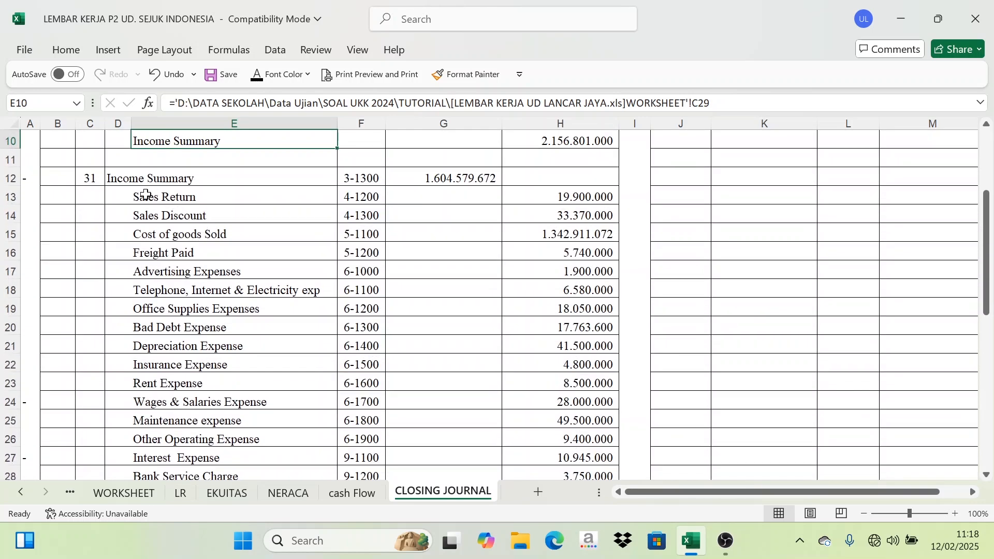
Review the revenue and expense closing entries and the Income Summary debit total on the closing journal.
{"action": "left_click_drag", "start_coordinate": [146, 195], "coordinate": [254, 441]}
{"action": "scroll", "coordinate": [181, 313], "scroll_direction": "up", "scroll_amount": 1}
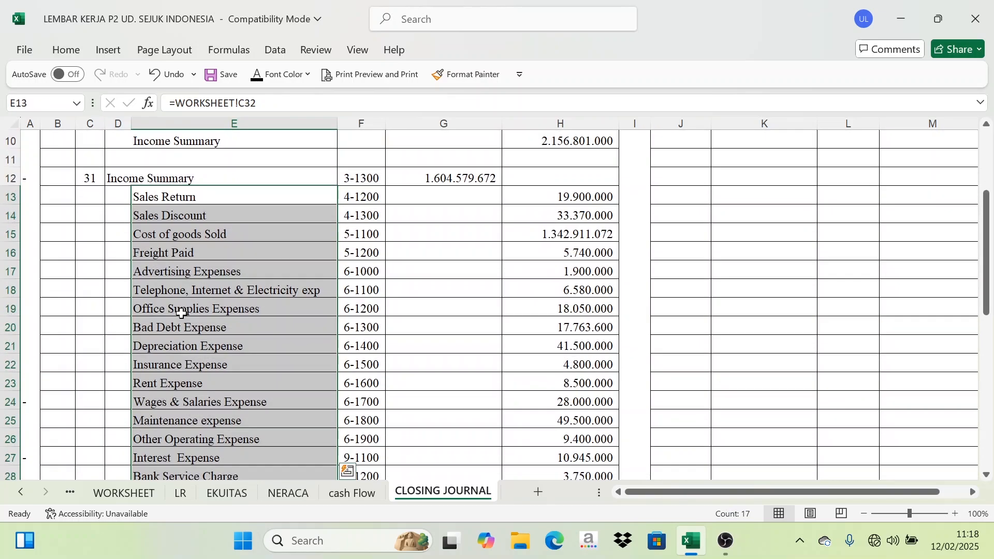
{"action": "scroll", "coordinate": [149, 298], "scroll_direction": "up", "scroll_amount": 2}
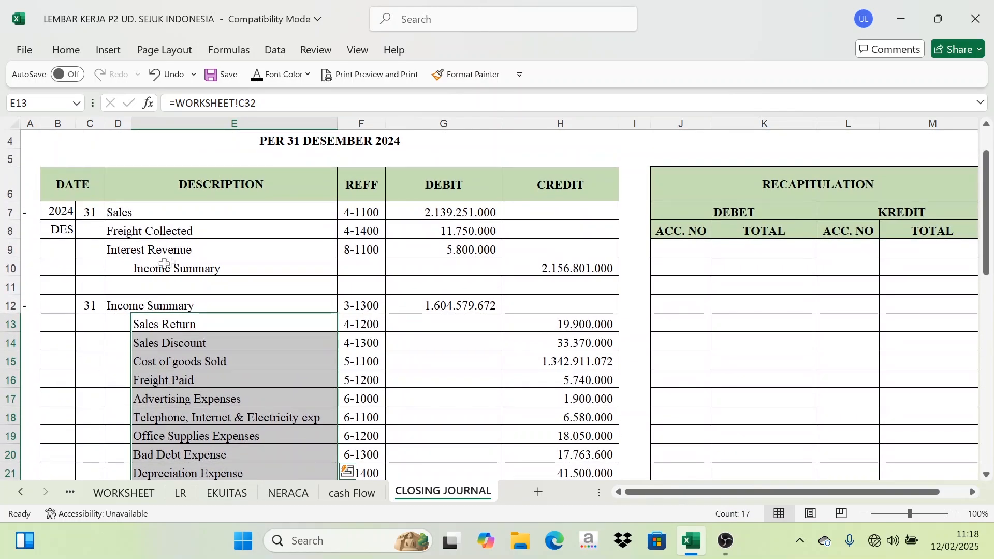
{"action": "left_click", "coordinate": [166, 270]}
{"action": "left_click_drag", "start_coordinate": [122, 212], "coordinate": [129, 247]}
{"action": "left_click", "coordinate": [123, 307]}
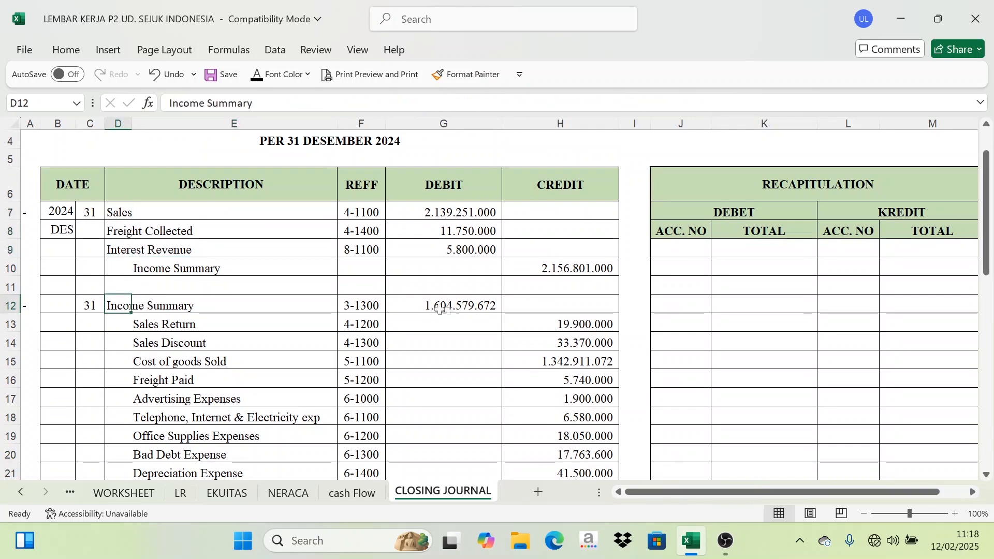
{"action": "scroll", "coordinate": [583, 326], "scroll_direction": "down", "scroll_amount": 6}
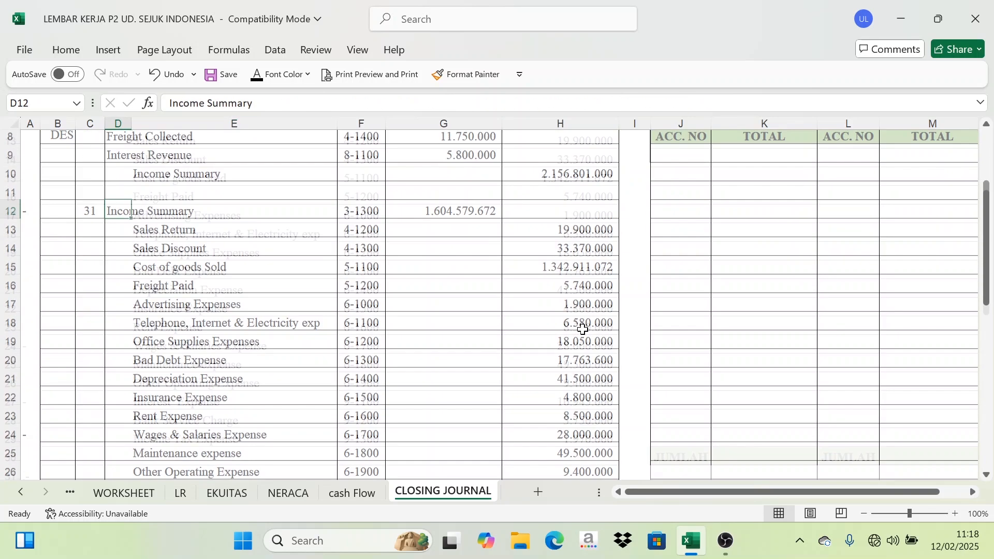
{"action": "scroll", "coordinate": [582, 334], "scroll_direction": "up", "scroll_amount": 1}
{"action": "scroll", "coordinate": [581, 337], "scroll_direction": "up", "scroll_amount": 5}
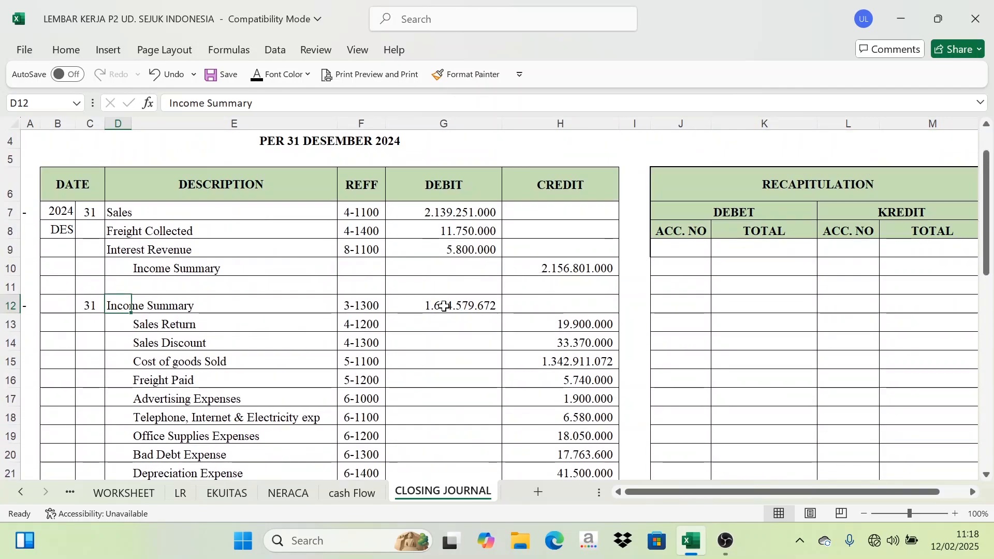
{"action": "left_click", "coordinate": [443, 306]}
{"action": "scroll", "coordinate": [454, 350], "scroll_direction": "down", "scroll_amount": 3}
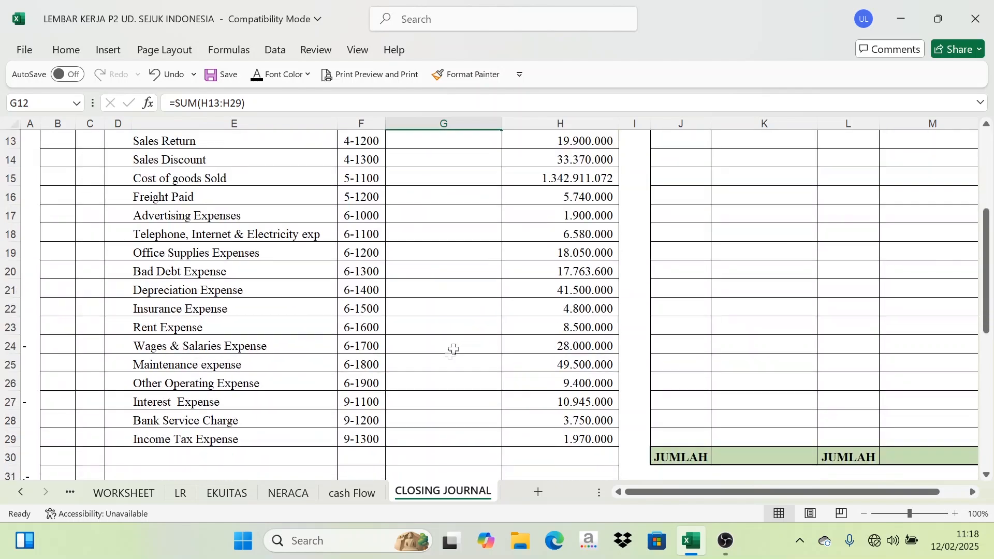
{"action": "scroll", "coordinate": [528, 350], "scroll_direction": "up", "scroll_amount": 1}
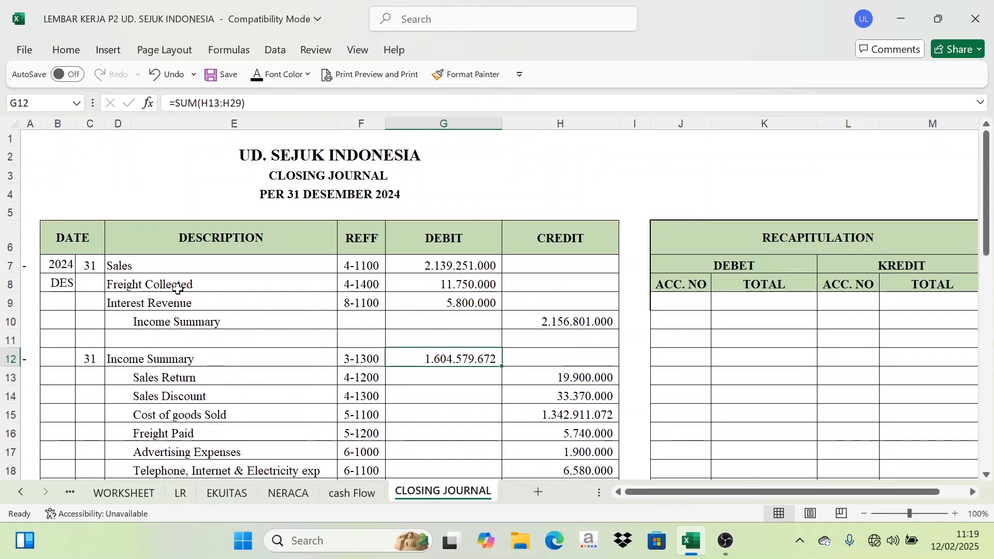
Examine the worksheet's RUGI LABA column totals and the Laba/Rugi Usaha profit figure.
{"action": "left_click", "coordinate": [115, 495]}
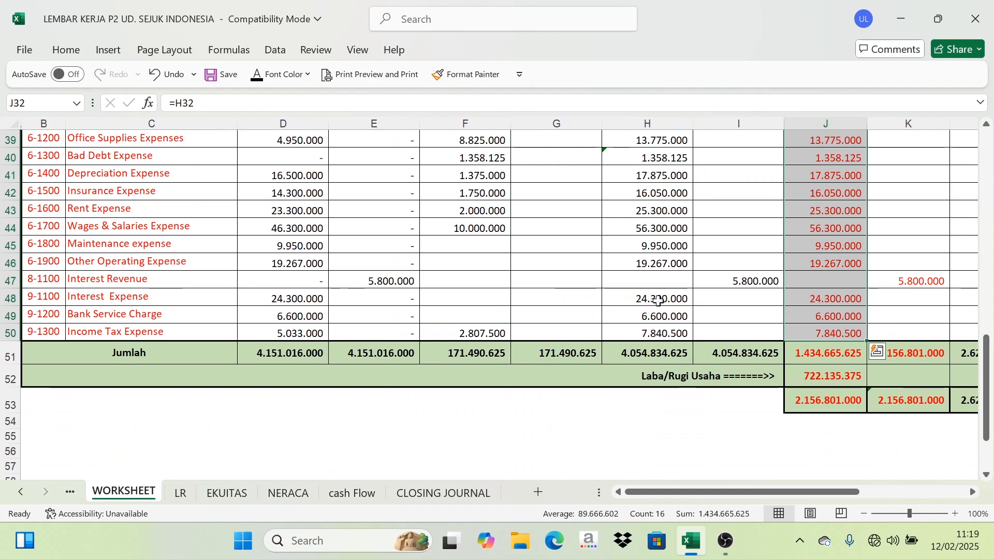
{"action": "left_click", "coordinate": [824, 383]}
{"action": "scroll", "coordinate": [850, 327], "scroll_direction": "up", "scroll_amount": 6}
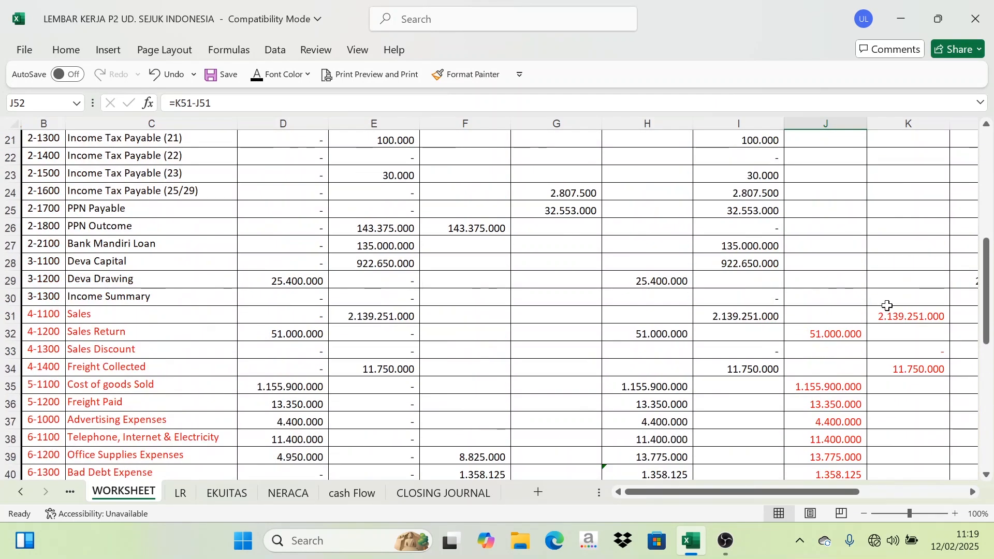
{"action": "scroll", "coordinate": [823, 328], "scroll_direction": "down", "scroll_amount": 7}
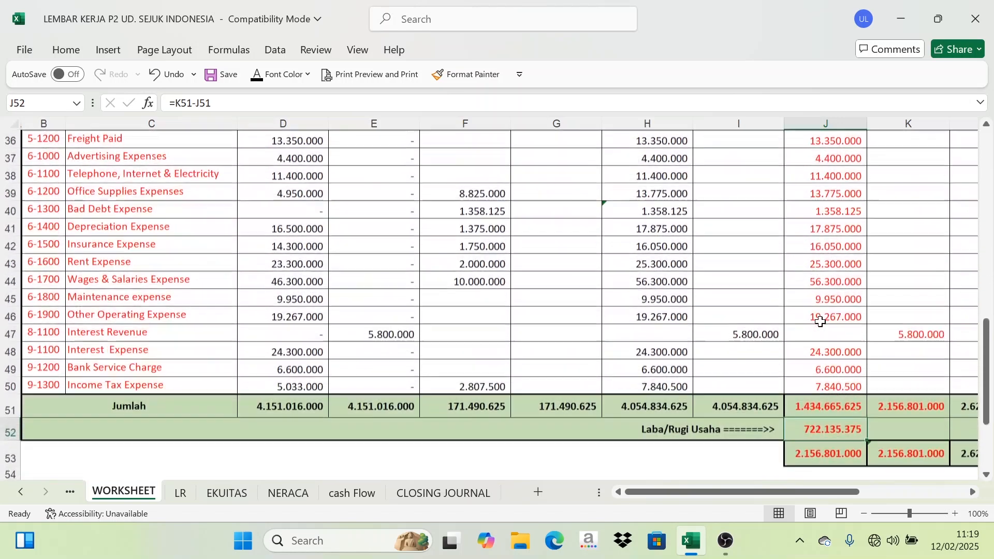
{"action": "scroll", "coordinate": [826, 327], "scroll_direction": "down", "scroll_amount": 1}
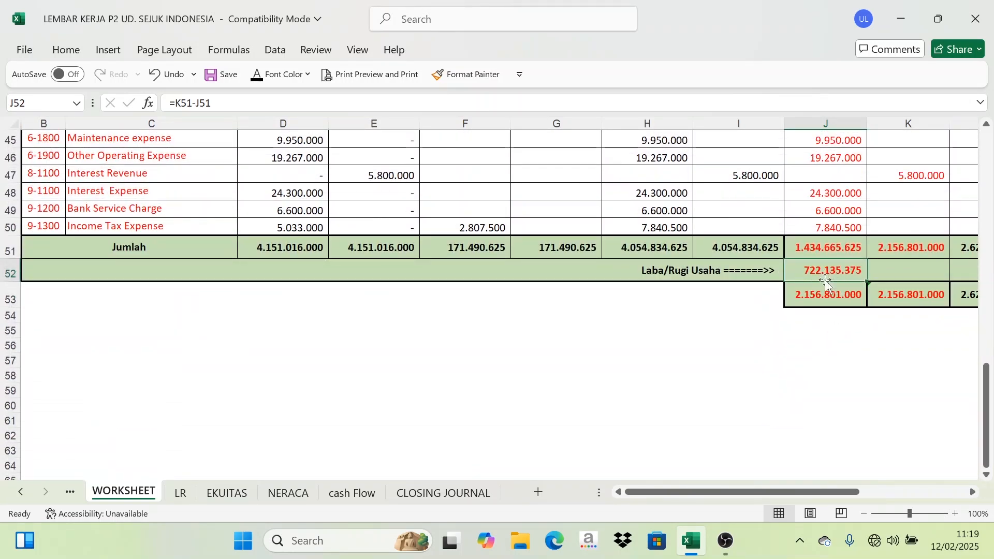
{"action": "left_click", "coordinate": [794, 248]}
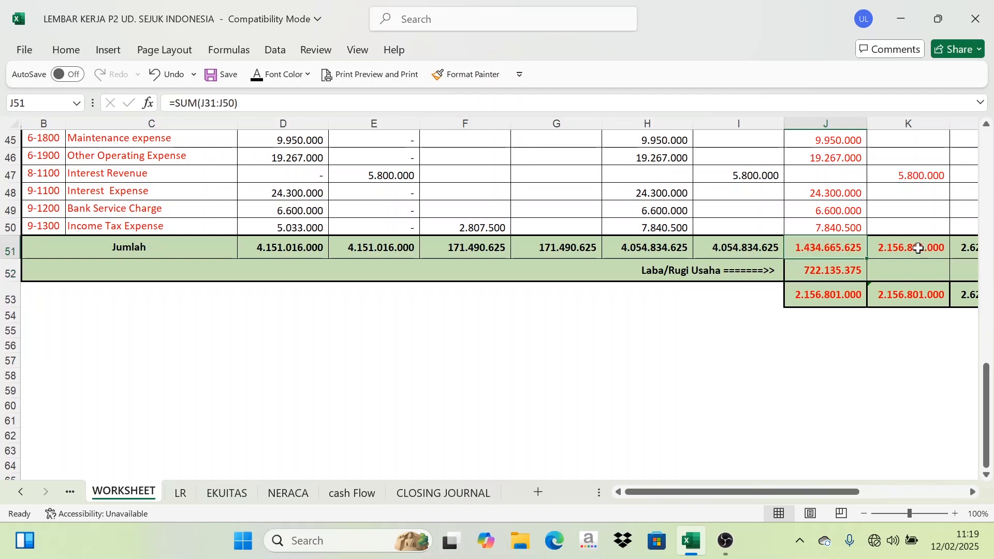
{"action": "left_click", "coordinate": [917, 248]}
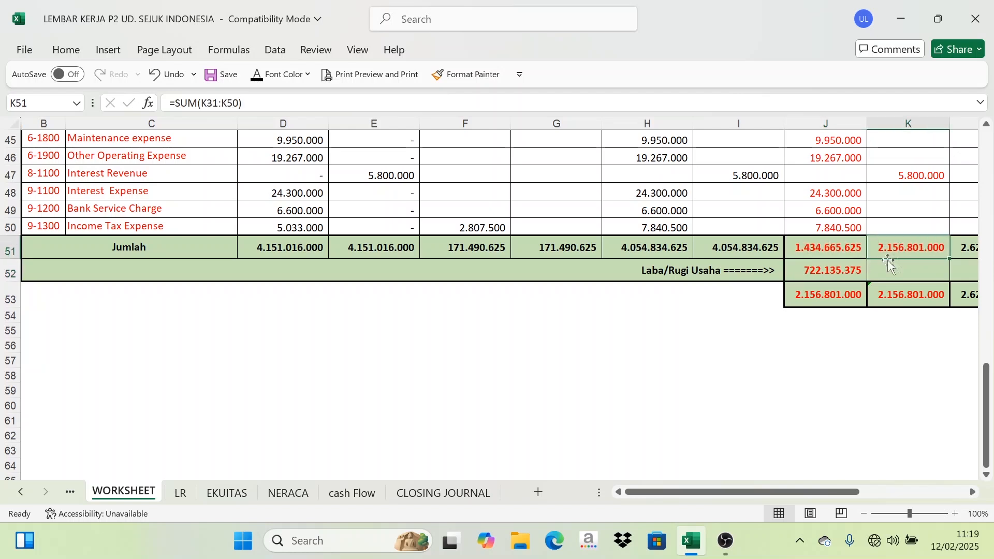
{"action": "left_click", "coordinate": [840, 250]}
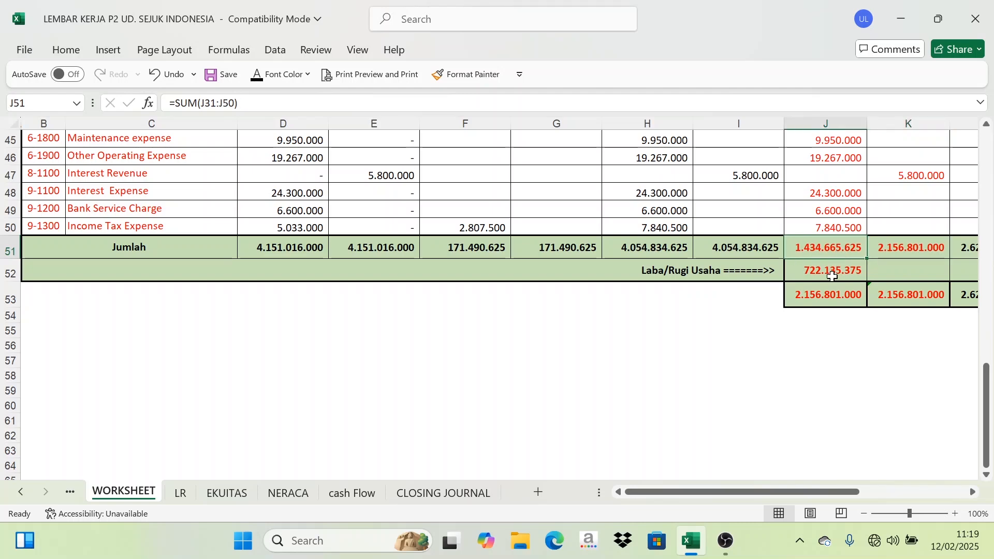
{"action": "left_click", "coordinate": [847, 270]}
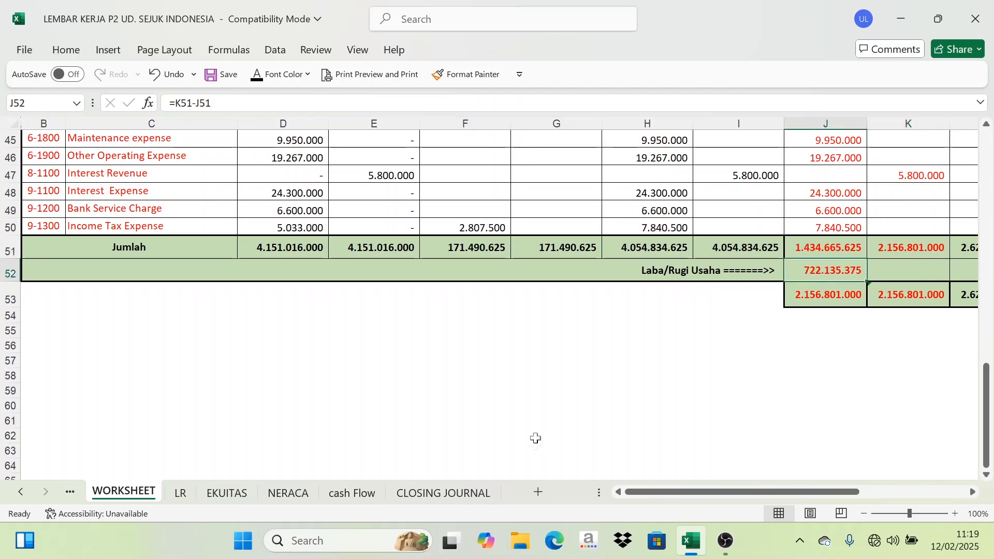
{"action": "left_click", "coordinate": [455, 494]}
{"action": "scroll", "coordinate": [432, 412], "scroll_direction": "down", "scroll_amount": 2}
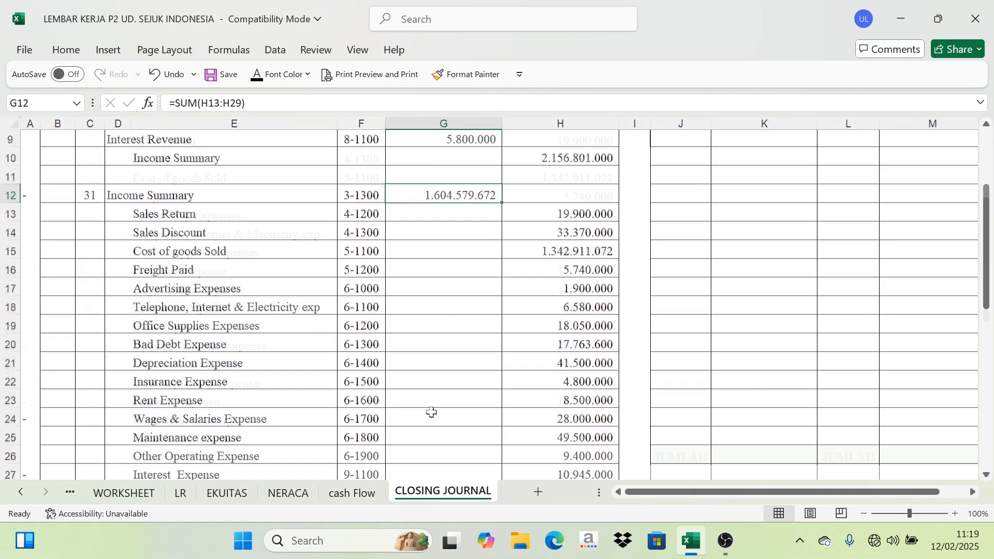
{"action": "scroll", "coordinate": [432, 413], "scroll_direction": "down", "scroll_amount": 4}
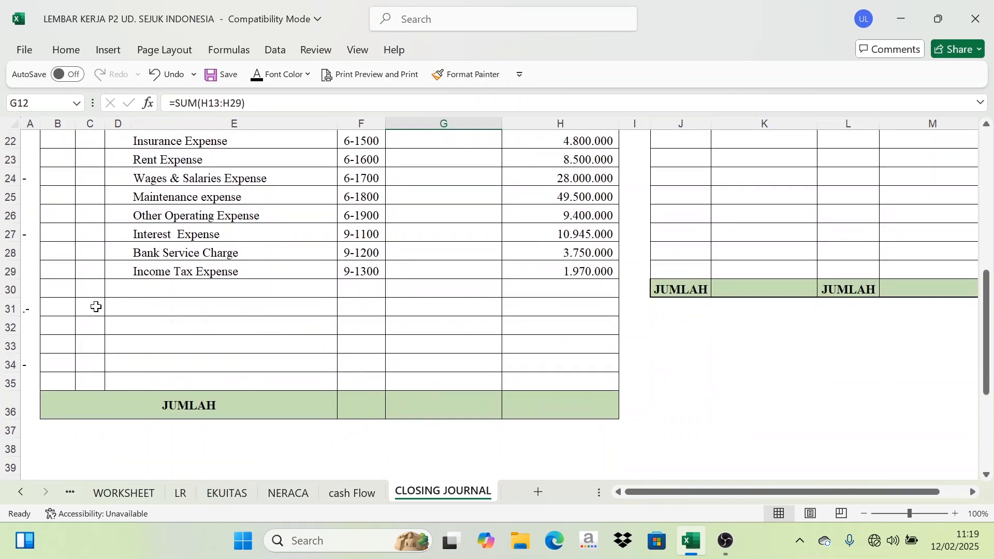
Add the profit closing entry dated 31 with Income Summary and Deva Capital descriptions linked from the worksheet, and set their font color.
{"action": "left_click", "coordinate": [96, 307]}
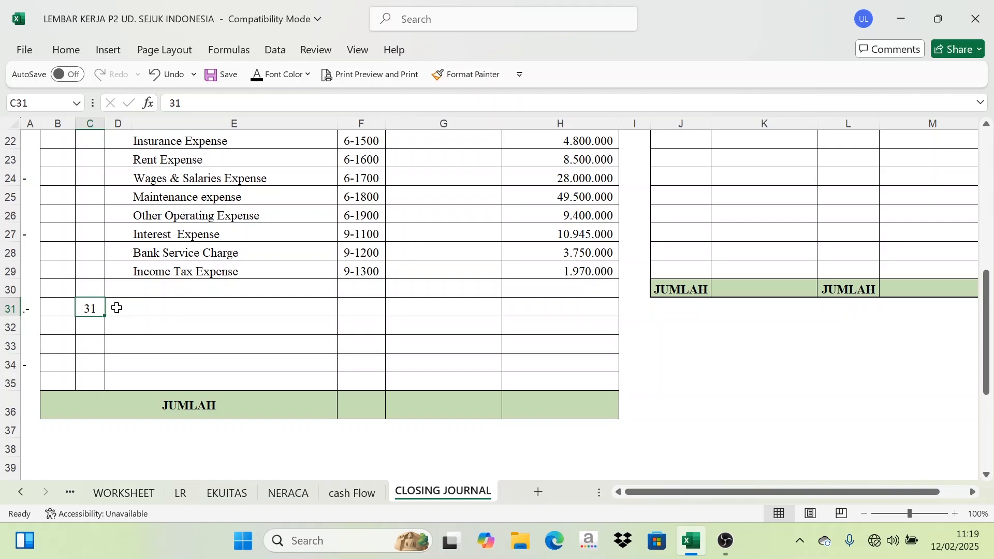
{"action": "left_click_drag", "start_coordinate": [113, 306], "coordinate": [175, 323]}
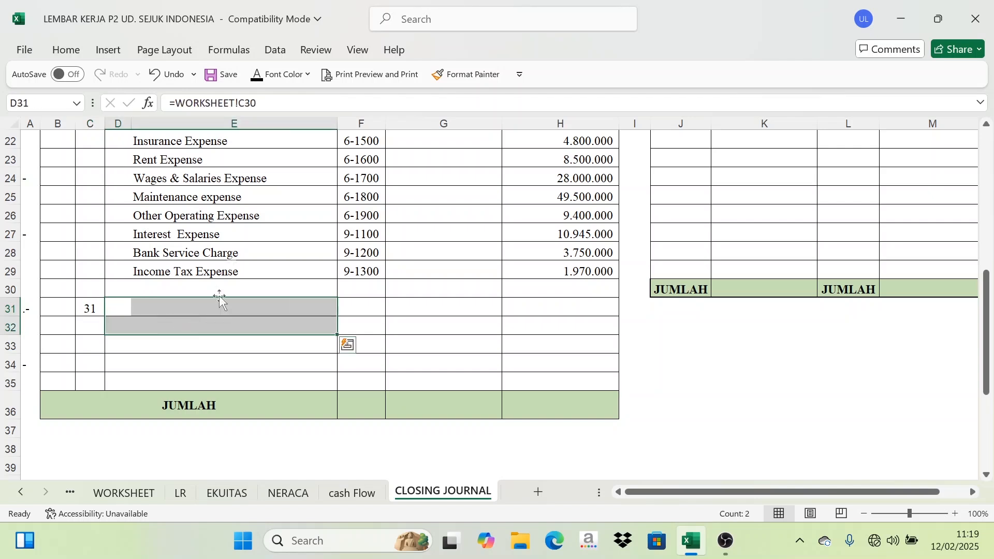
{"action": "left_click", "coordinate": [262, 85]}
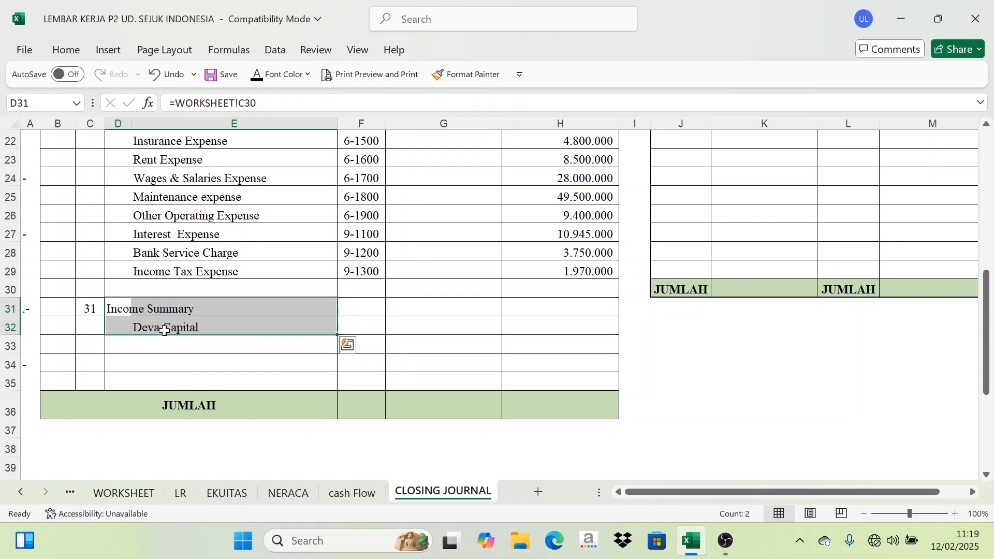
Fill the REFF cells with 3-1300 for Income Summary and 3-1100 for Deva Capital, and set their font color.
{"action": "left_click_drag", "start_coordinate": [357, 301], "coordinate": [356, 326]}
{"action": "left_click", "coordinate": [256, 78]}
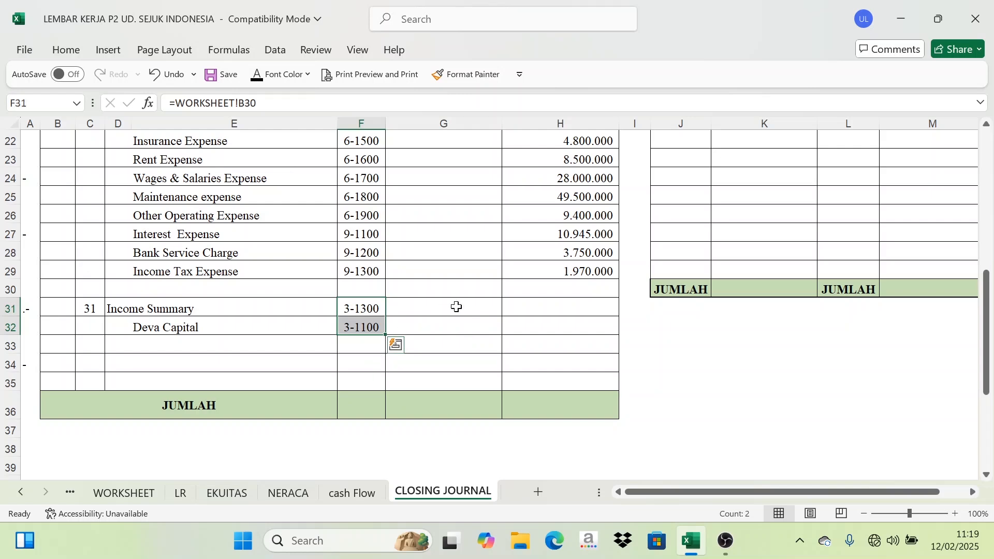
Link the worksheet's Laba/Rugi Usaha amount (=WORKSHEET!J52) as the Income Summary debit and the Deva Capital credit.
{"action": "left_click_drag", "start_coordinate": [455, 306], "coordinate": [542, 322]}
{"action": "left_click", "coordinate": [124, 493]}
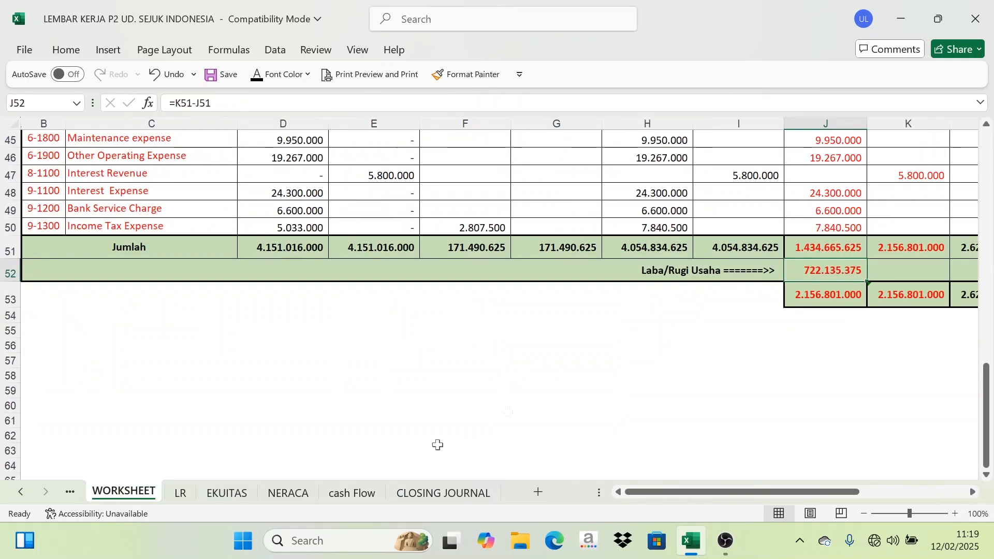
{"action": "left_click", "coordinate": [927, 250]}
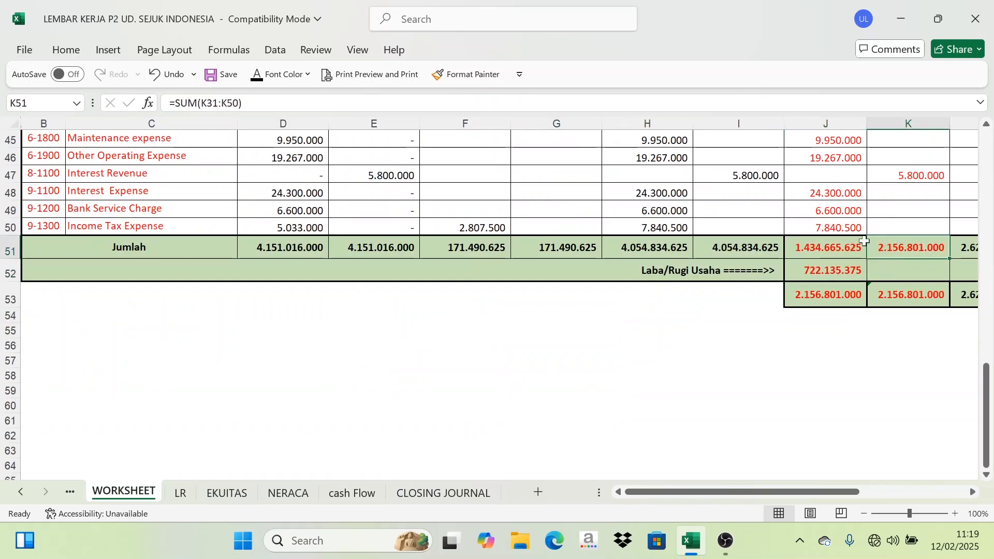
{"action": "left_click", "coordinate": [824, 242]}
{"action": "left_click", "coordinate": [921, 242]}
{"action": "left_click", "coordinate": [437, 493]}
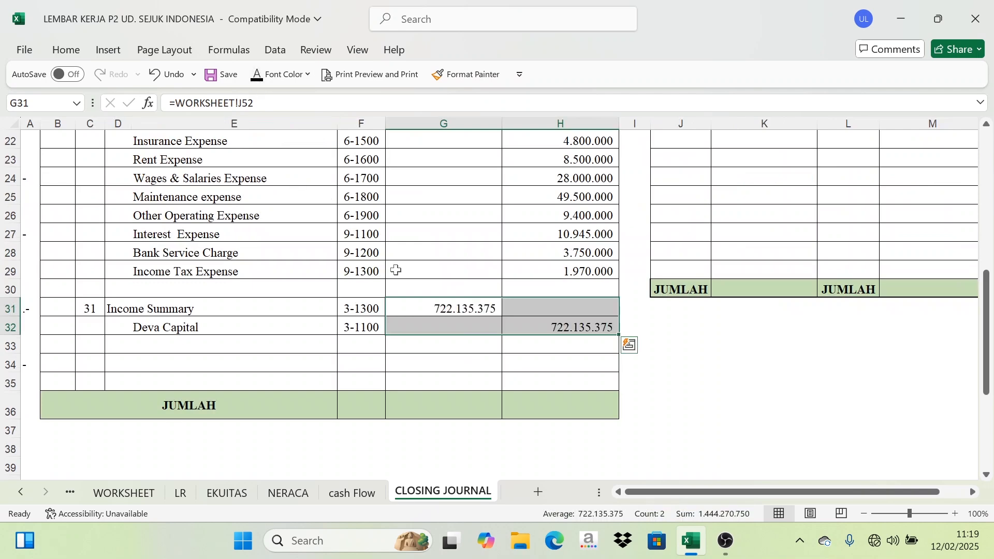
{"action": "left_click", "coordinate": [703, 342]}
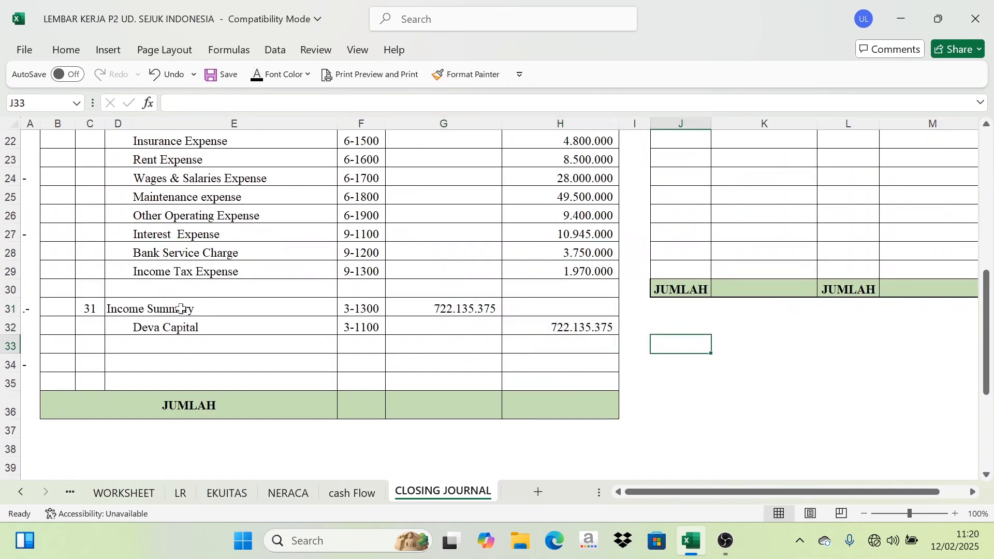
Examine the Deva Capital and Deva Drawing balances across the worksheet's columns.
{"action": "left_click", "coordinate": [124, 495]}
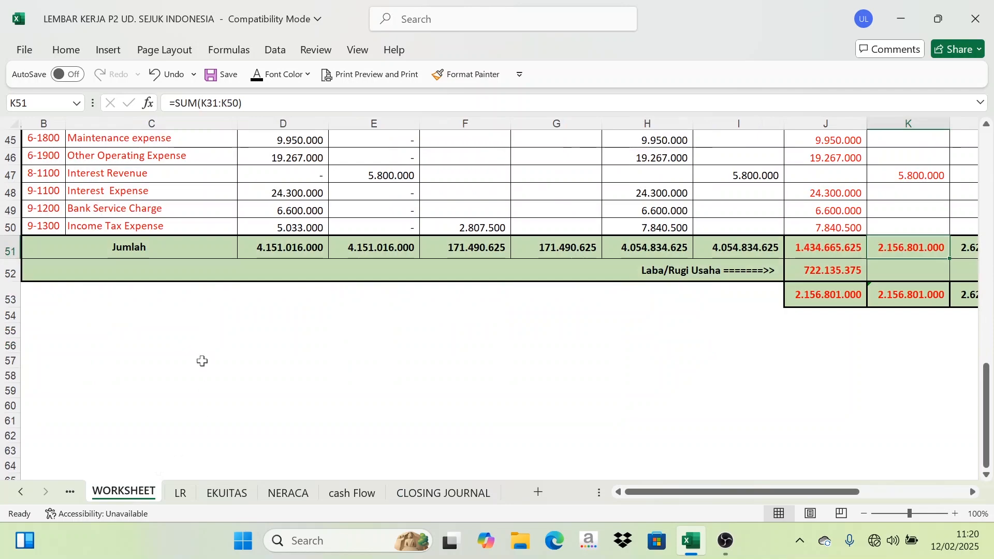
{"action": "scroll", "coordinate": [244, 344], "scroll_direction": "up", "scroll_amount": 6}
{"action": "scroll", "coordinate": [251, 343], "scroll_direction": "up", "scroll_amount": 2}
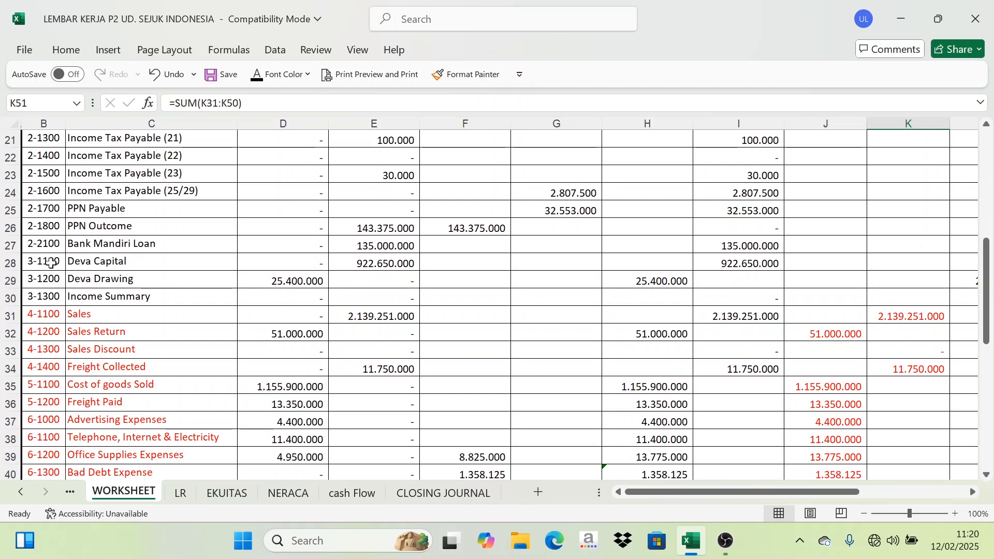
{"action": "left_click_drag", "start_coordinate": [38, 263], "coordinate": [89, 285]}
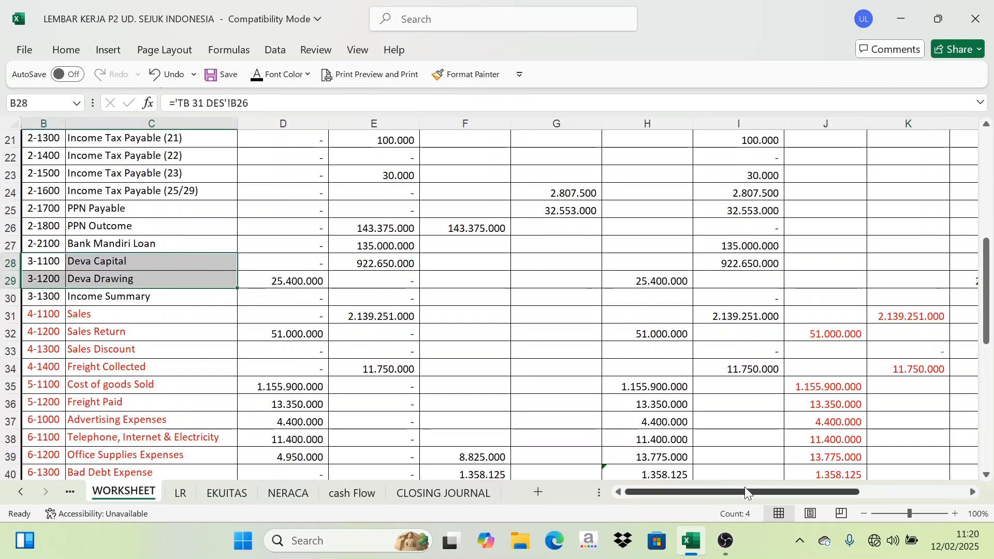
{"action": "left_click_drag", "start_coordinate": [745, 487], "coordinate": [824, 477]}
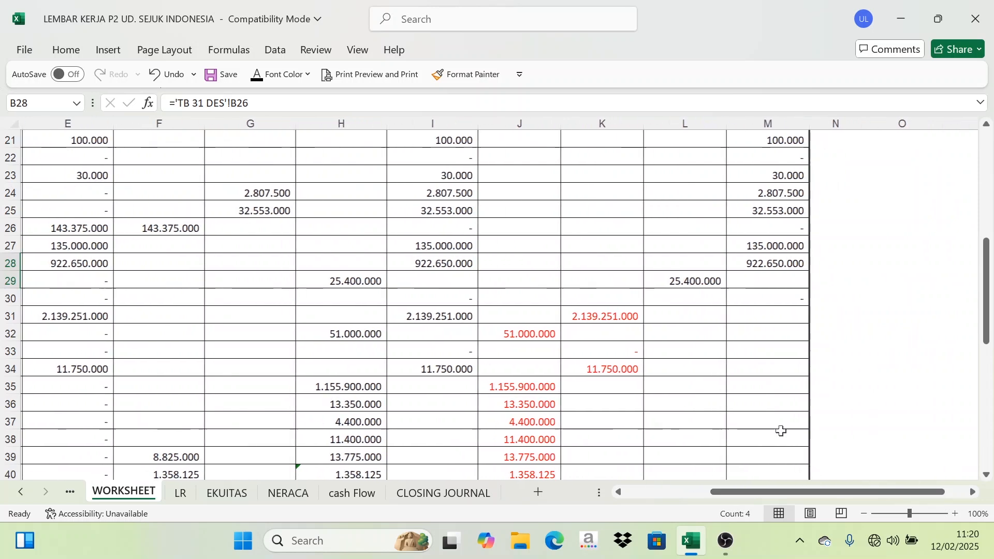
{"action": "scroll", "coordinate": [670, 337], "scroll_direction": "up", "scroll_amount": 5}
{"action": "scroll", "coordinate": [720, 175], "scroll_direction": "down", "scroll_amount": 4}
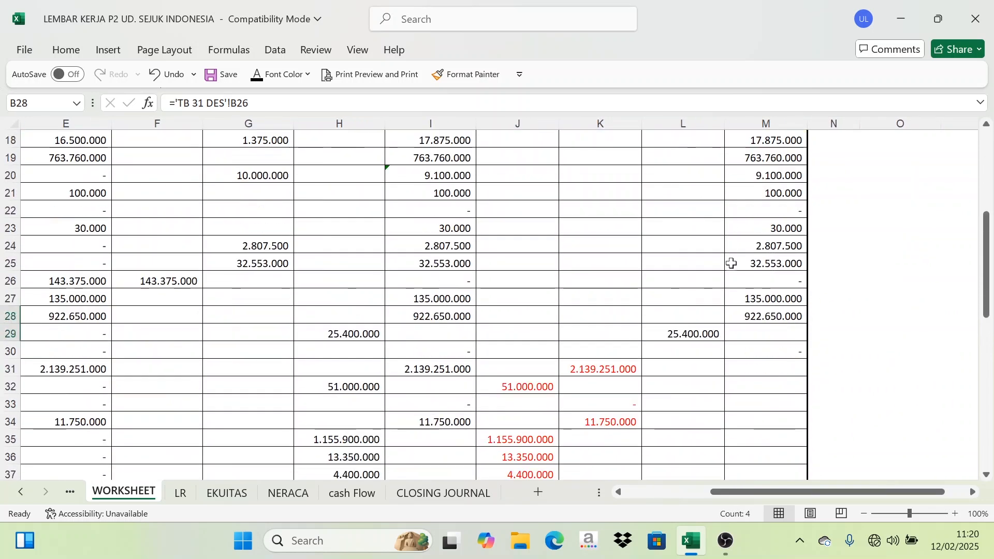
{"action": "left_click", "coordinate": [696, 338]}
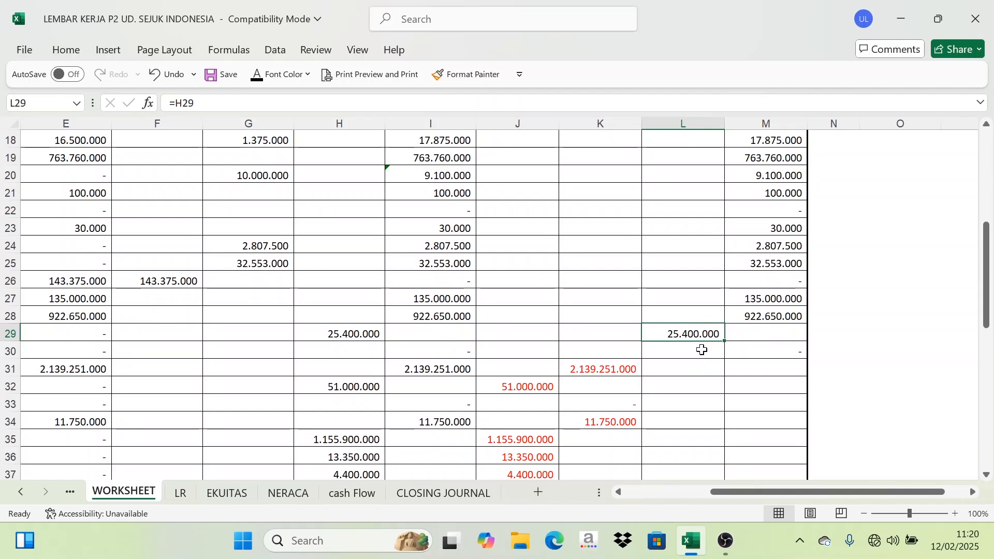
{"action": "left_click", "coordinate": [773, 335]}
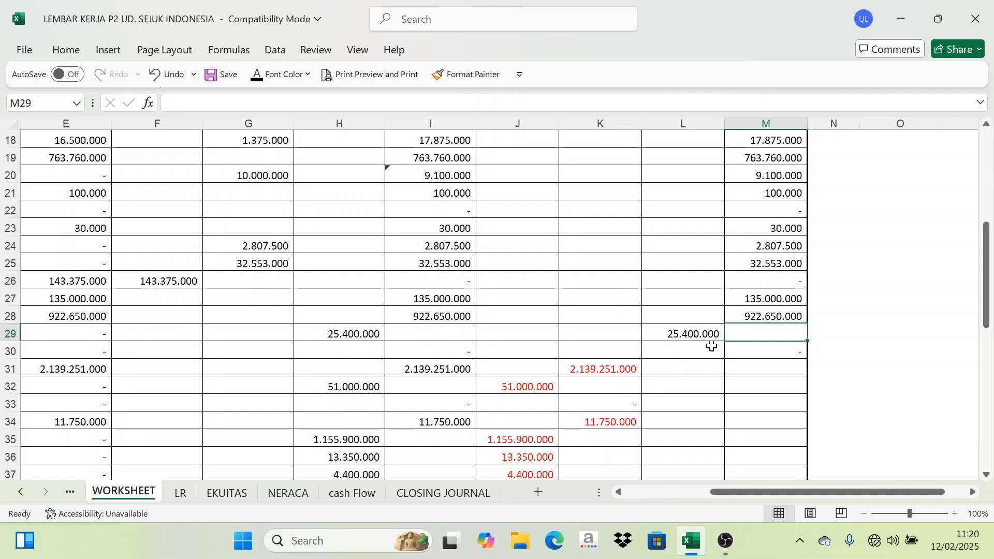
{"action": "left_click", "coordinate": [698, 336]}
{"action": "left_click", "coordinate": [748, 335]}
{"action": "left_click", "coordinate": [705, 335]}
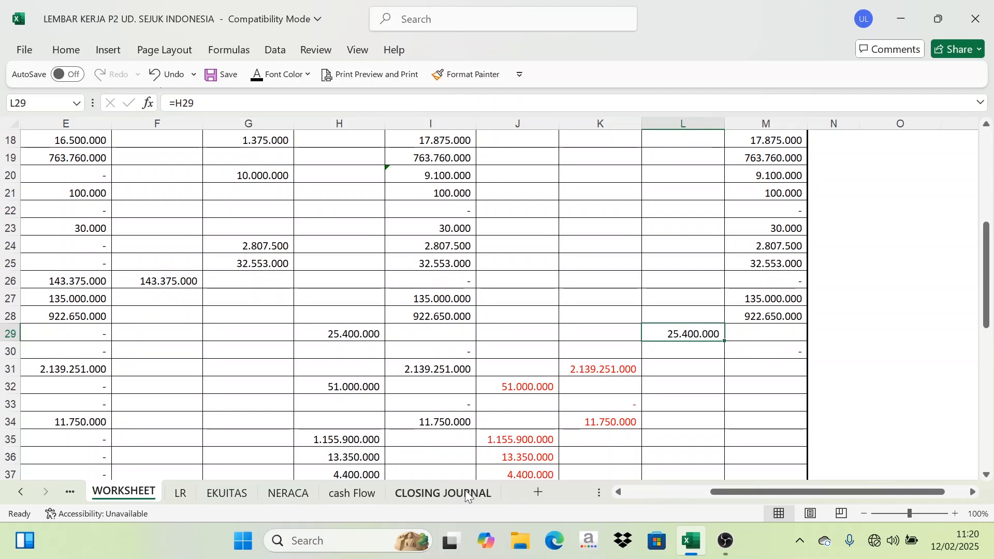
Start the drawing closing entry on row 34 dated 31, pasting the Deva Capital and Deva Drawing descriptions linked from the worksheet.
{"action": "left_click", "coordinate": [439, 495]}
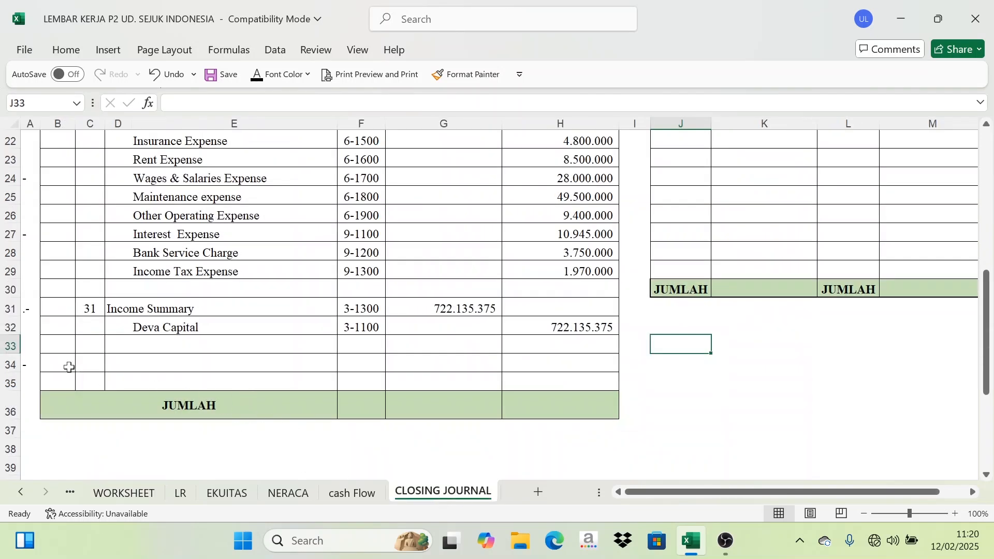
{"action": "left_click", "coordinate": [85, 366]}
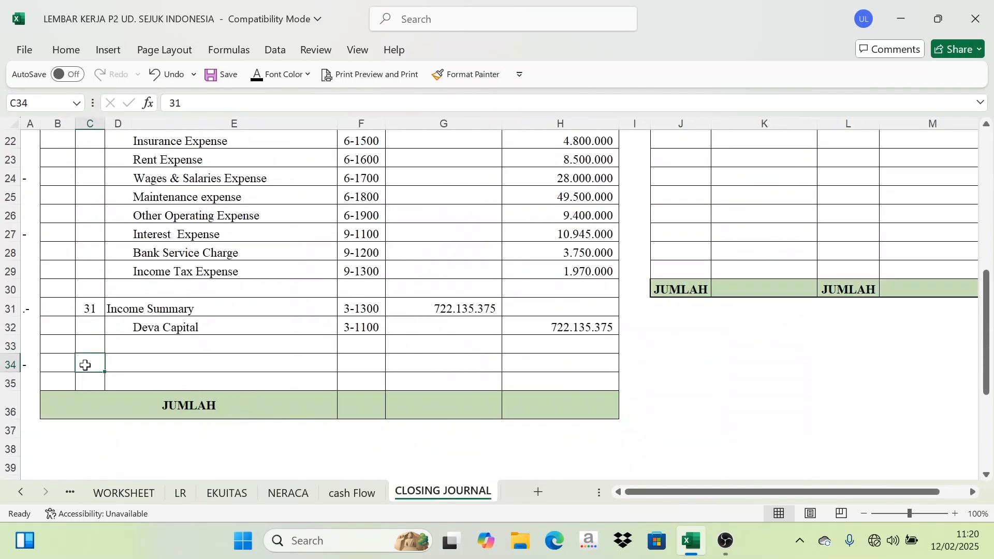
{"action": "left_click", "coordinate": [258, 77]}
{"action": "left_click_drag", "start_coordinate": [124, 366], "coordinate": [187, 370]}
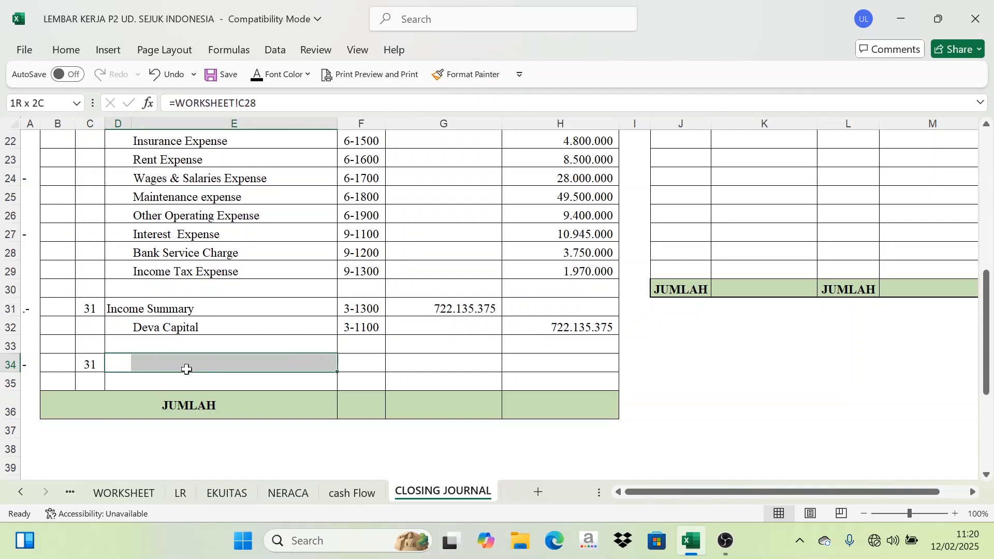
{"action": "type", "text": "Deva Capital Deva Drawing"}
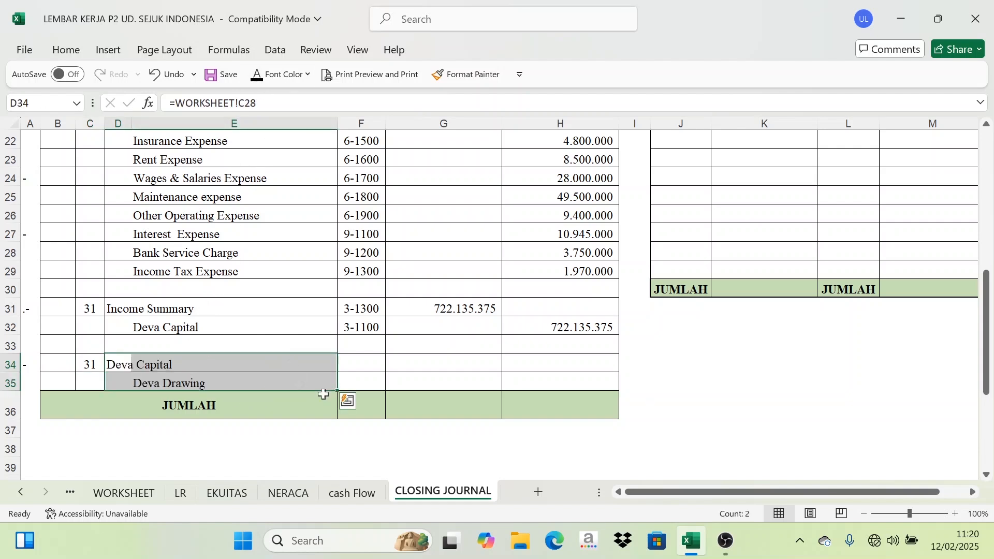
Inspect the description cells of the new drawing entry and the entry above it.
{"action": "scroll", "coordinate": [191, 409], "scroll_direction": "down", "scroll_amount": 2}
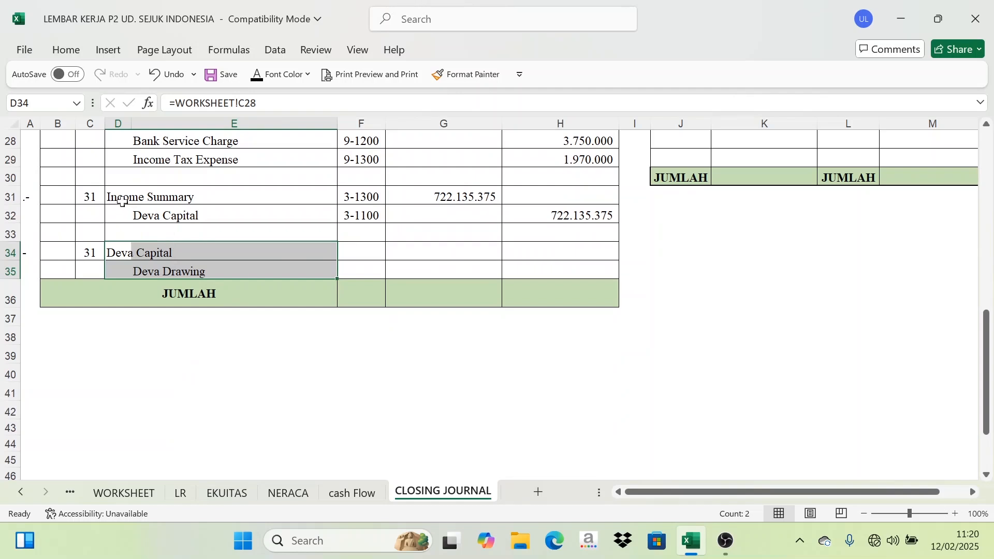
{"action": "left_click", "coordinate": [122, 202]}
{"action": "left_click", "coordinate": [174, 180]}
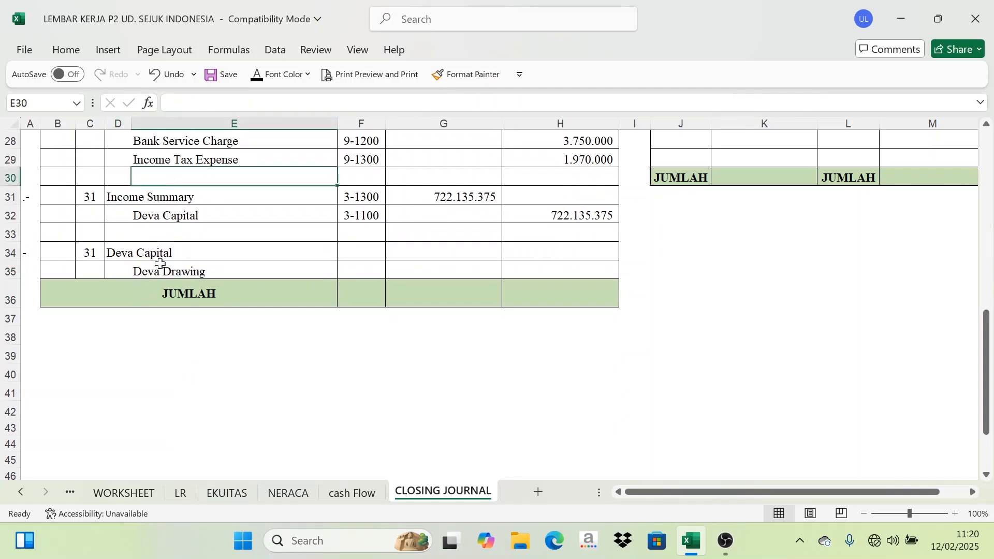
{"action": "left_click", "coordinate": [185, 272]}
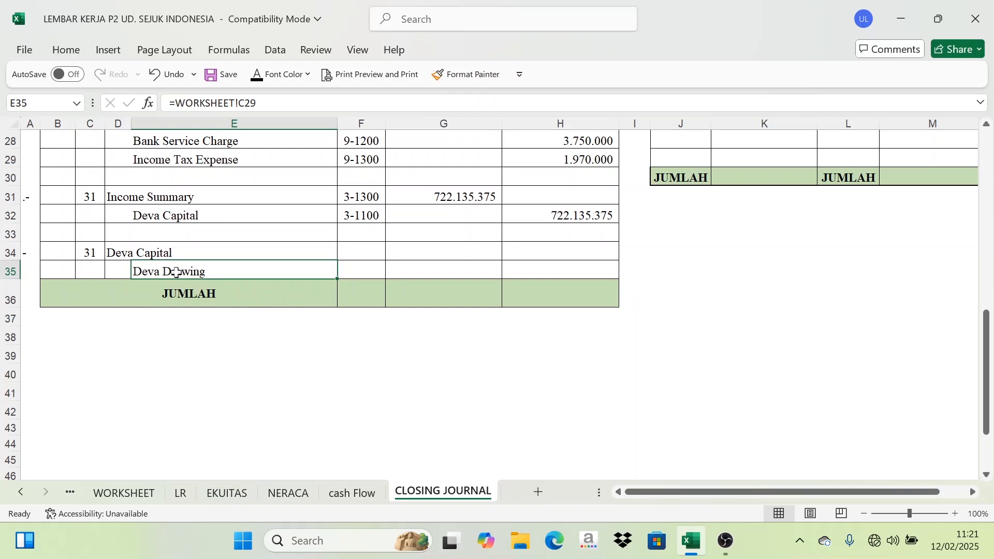
{"action": "left_click", "coordinate": [119, 253]}
{"action": "left_click", "coordinate": [168, 271]}
{"action": "left_click", "coordinate": [135, 252]}
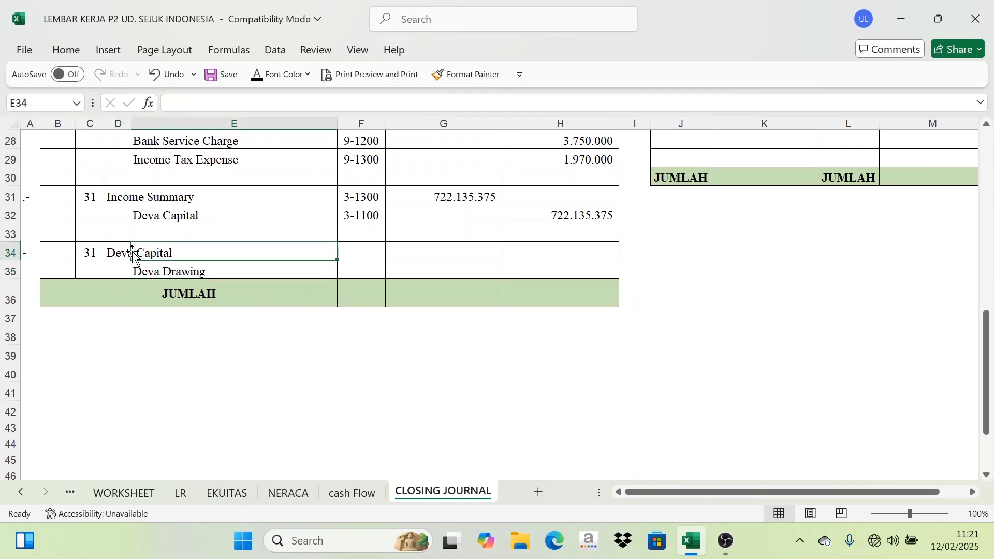
{"action": "left_click", "coordinate": [168, 272]}
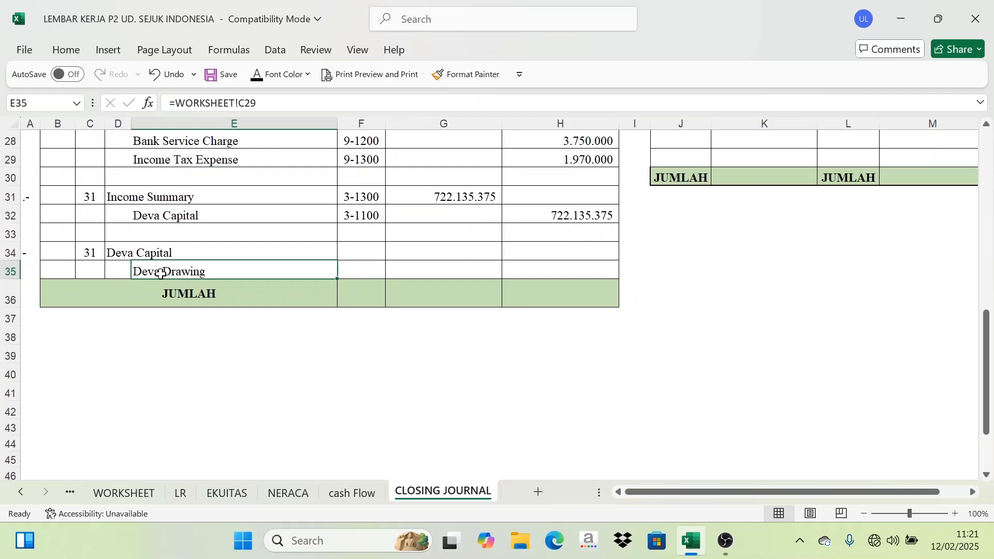
{"action": "left_click", "coordinate": [121, 251]}
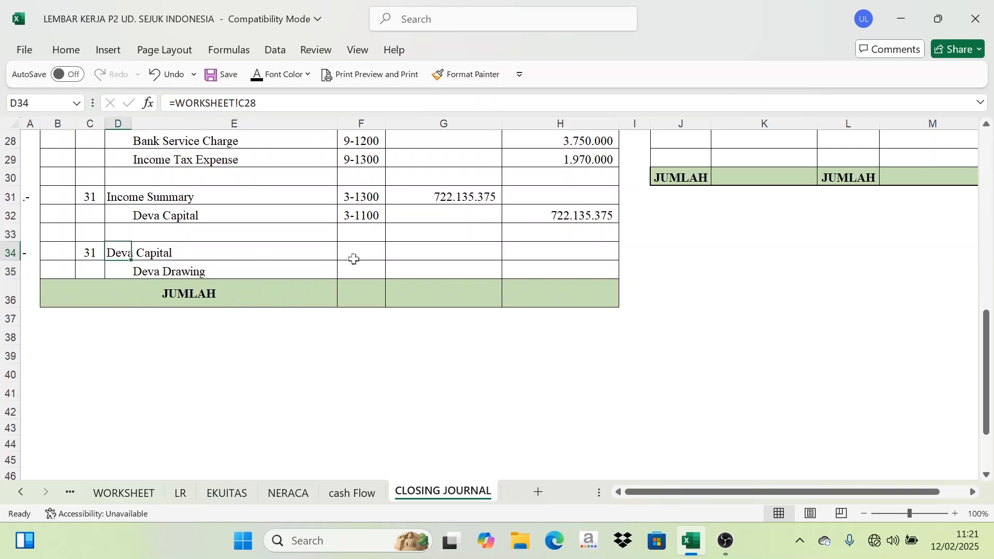
Fill the REFF cells of the drawing entry with the worksheet-linked account numbers 3-1100 and 3-1200.
{"action": "left_click_drag", "start_coordinate": [352, 255], "coordinate": [353, 271]}
{"action": "left_click", "coordinate": [257, 75]}
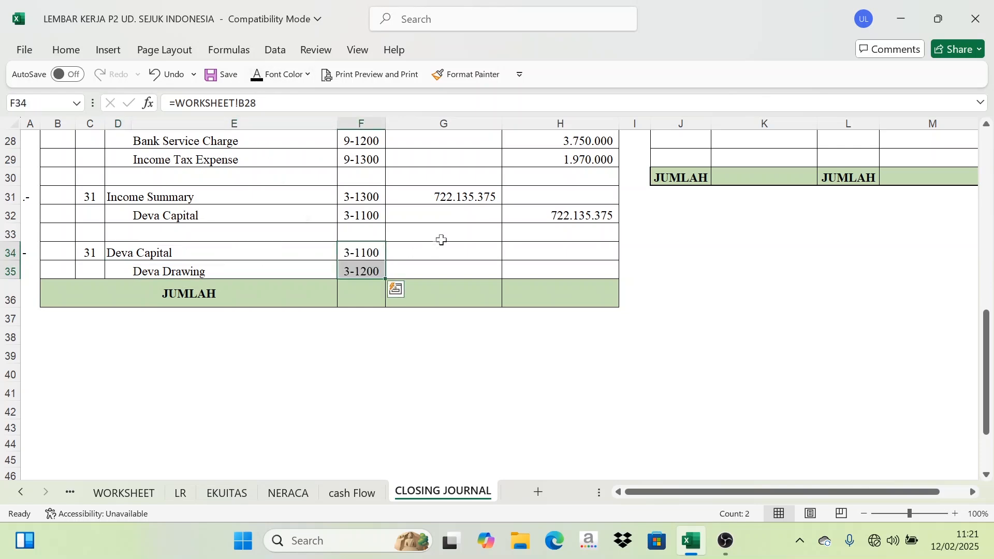
Link the worksheet's Deva Drawing balance (=WORKSHEET!L29) as the Deva Capital debit and set the Deva Drawing credit to =G34.
{"action": "left_click_drag", "start_coordinate": [443, 251], "coordinate": [541, 265]}
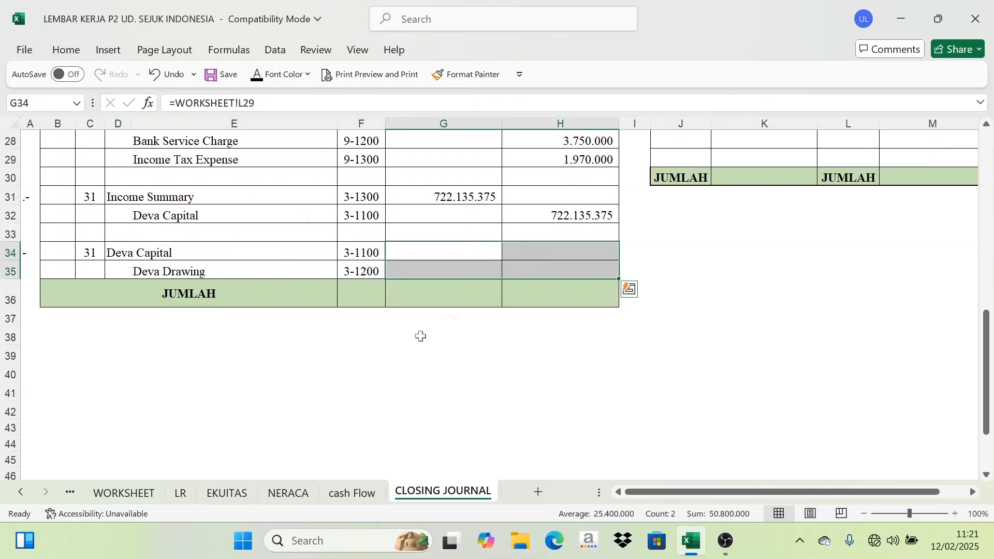
{"action": "left_click", "coordinate": [141, 499]}
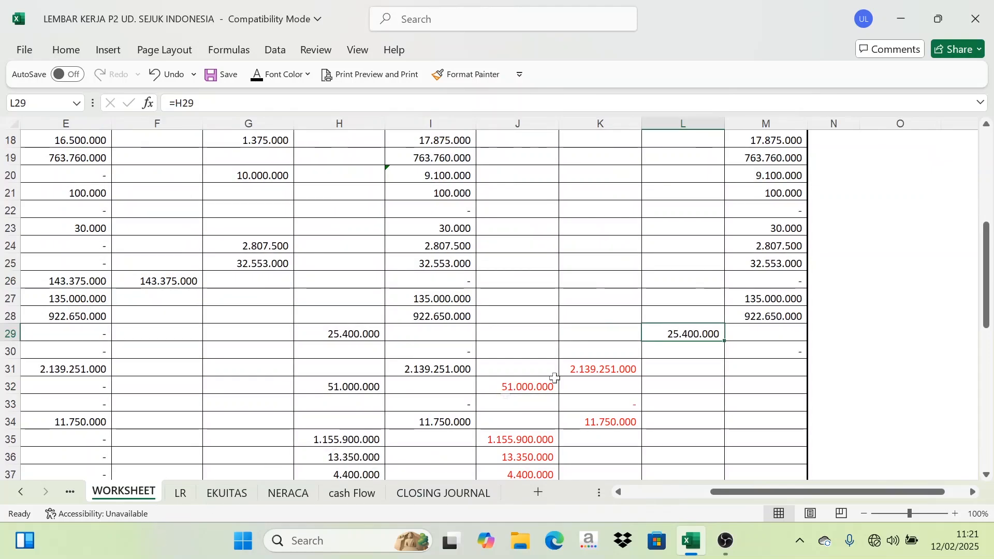
{"action": "left_click", "coordinate": [676, 346]}
{"action": "key", "text": "Up"}
{"action": "left_click", "coordinate": [444, 492]}
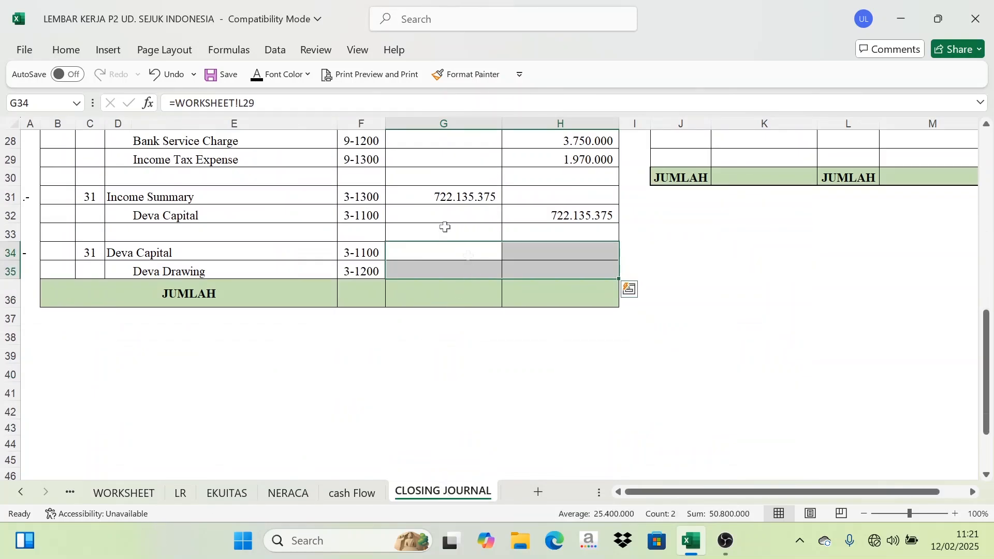
{"action": "left_click", "coordinate": [257, 77]}
{"action": "left_click", "coordinate": [466, 251]}
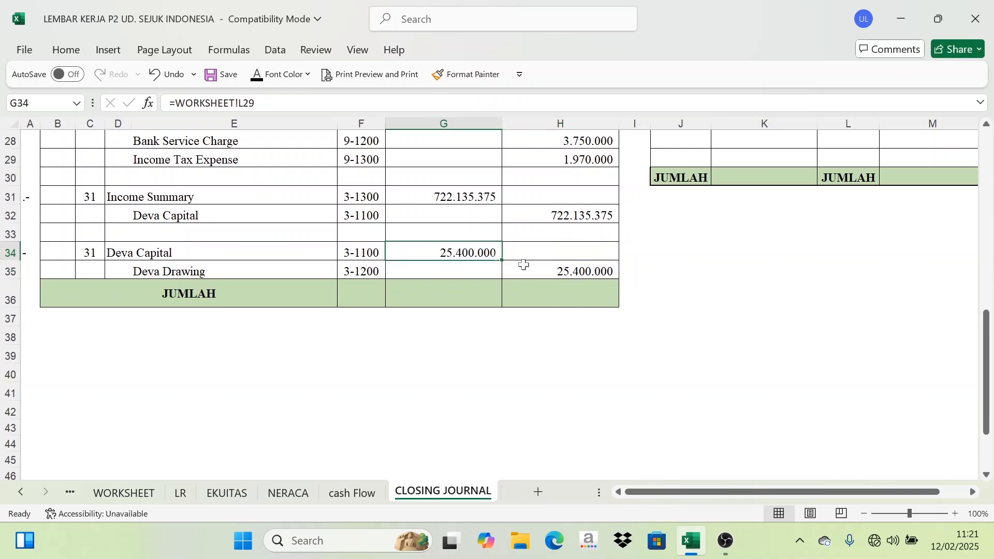
{"action": "left_click", "coordinate": [555, 272]}
Fill the JUMLAH row with SUM totals of the debit and credit columns from row 7 to row 35.
{"action": "scroll", "coordinate": [551, 288], "scroll_direction": "up", "scroll_amount": 9}
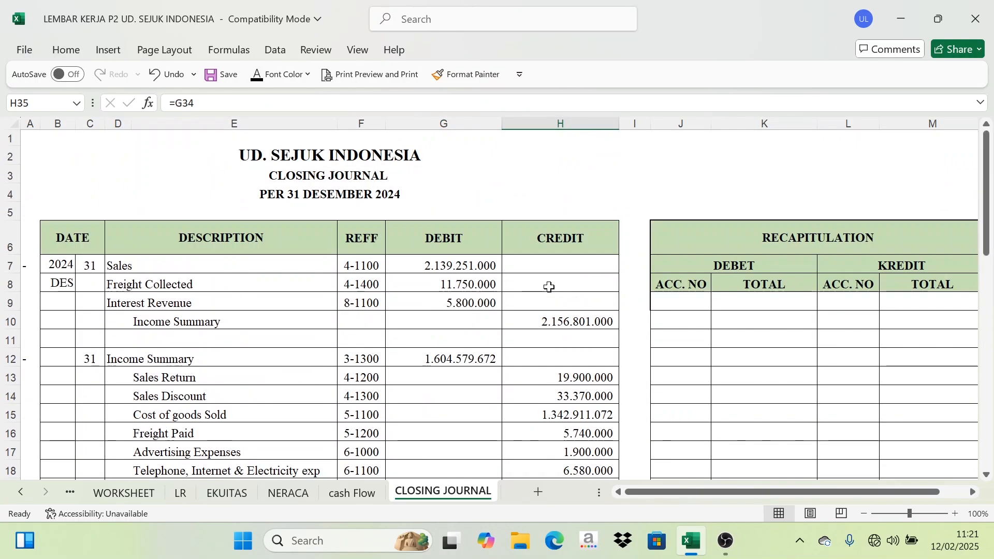
{"action": "scroll", "coordinate": [394, 264], "scroll_direction": "down", "scroll_amount": 9}
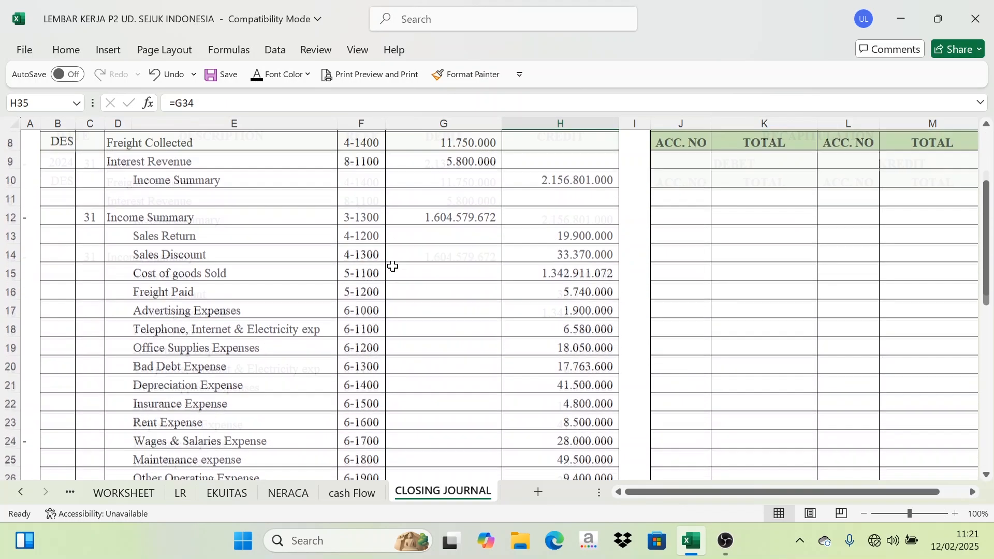
{"action": "scroll", "coordinate": [440, 293], "scroll_direction": "down", "scroll_amount": 1}
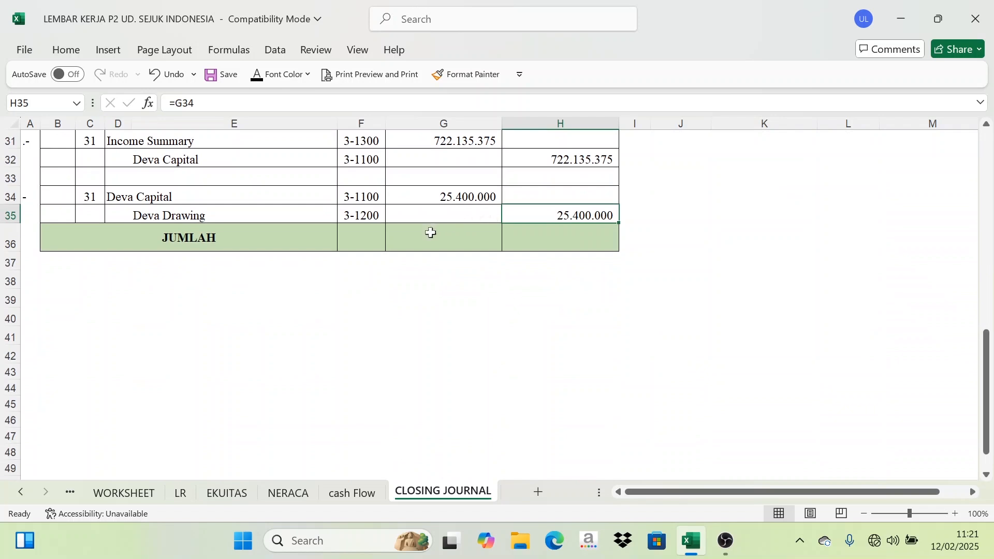
{"action": "left_click_drag", "start_coordinate": [431, 233], "coordinate": [572, 237]}
{"action": "left_click", "coordinate": [261, 81]}
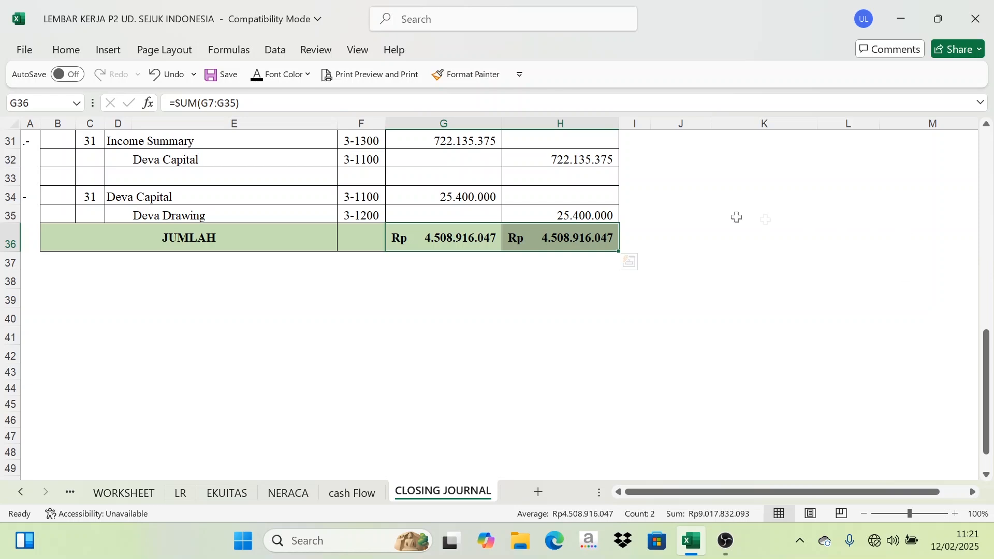
Review the completed closing journal entries and the empty recapitulation table.
{"action": "scroll", "coordinate": [621, 269], "scroll_direction": "up", "scroll_amount": 9}
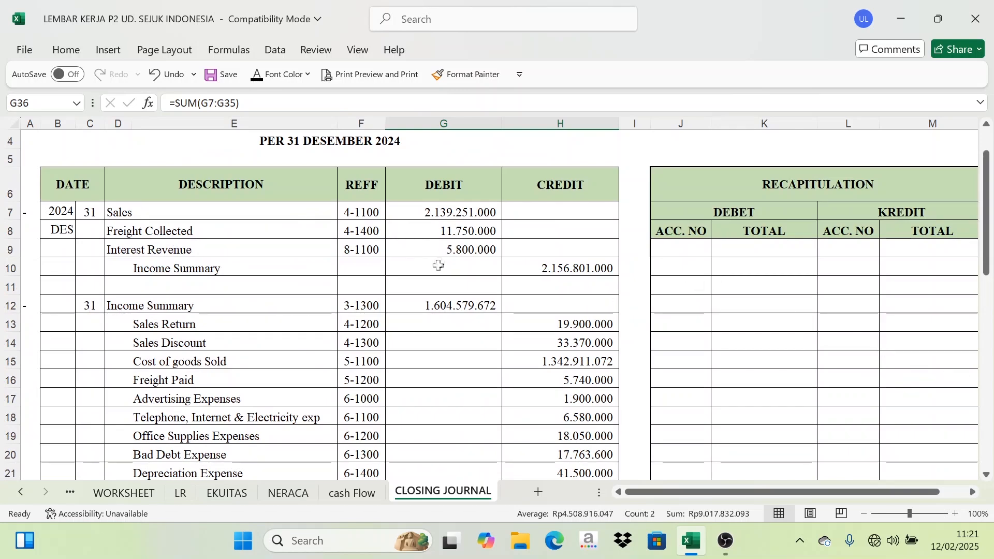
{"action": "scroll", "coordinate": [436, 269], "scroll_direction": "up", "scroll_amount": 1}
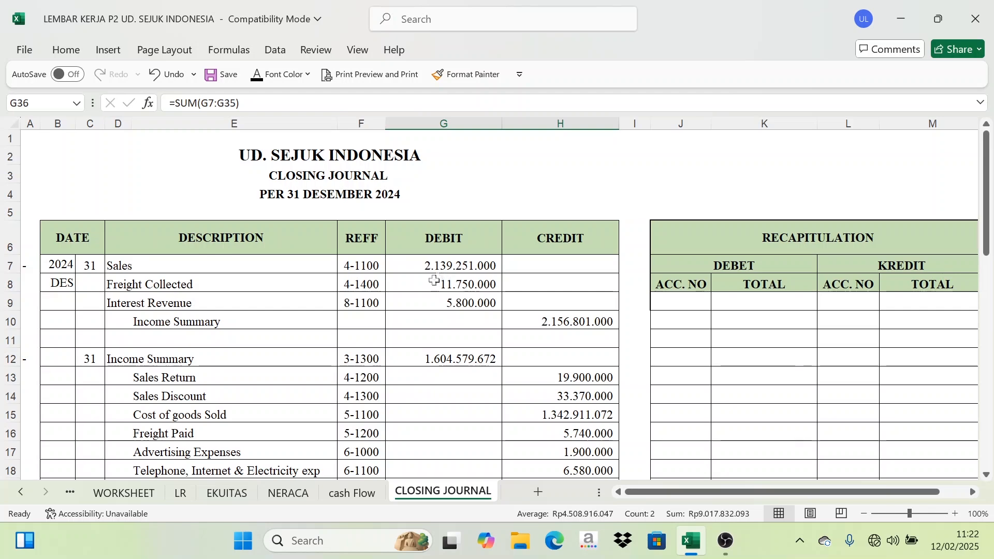
{"action": "left_click", "coordinate": [845, 231]}
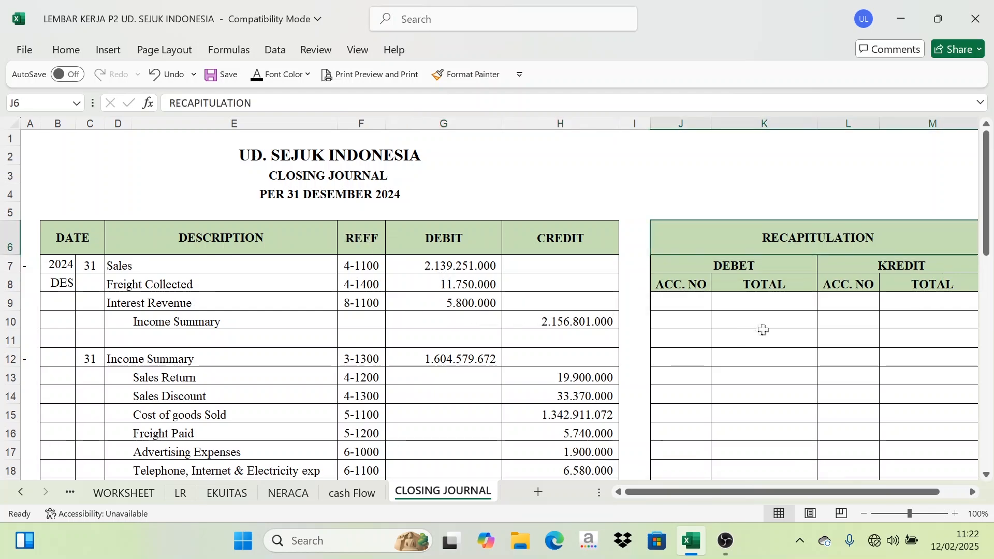
{"action": "scroll", "coordinate": [428, 344], "scroll_direction": "down", "scroll_amount": 3}
{"action": "scroll", "coordinate": [428, 344], "scroll_direction": "down", "scroll_amount": 2}
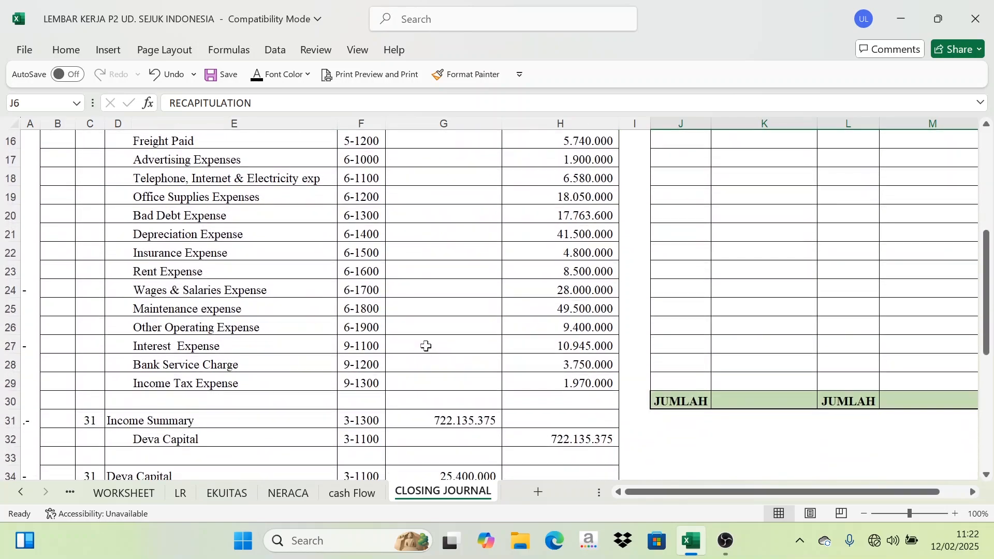
{"action": "scroll", "coordinate": [424, 343], "scroll_direction": "up", "scroll_amount": 1}
{"action": "scroll", "coordinate": [410, 356], "scroll_direction": "down", "scroll_amount": 4}
{"action": "scroll", "coordinate": [408, 360], "scroll_direction": "up", "scroll_amount": 4}
{"action": "scroll", "coordinate": [410, 361], "scroll_direction": "up", "scroll_amount": 5}
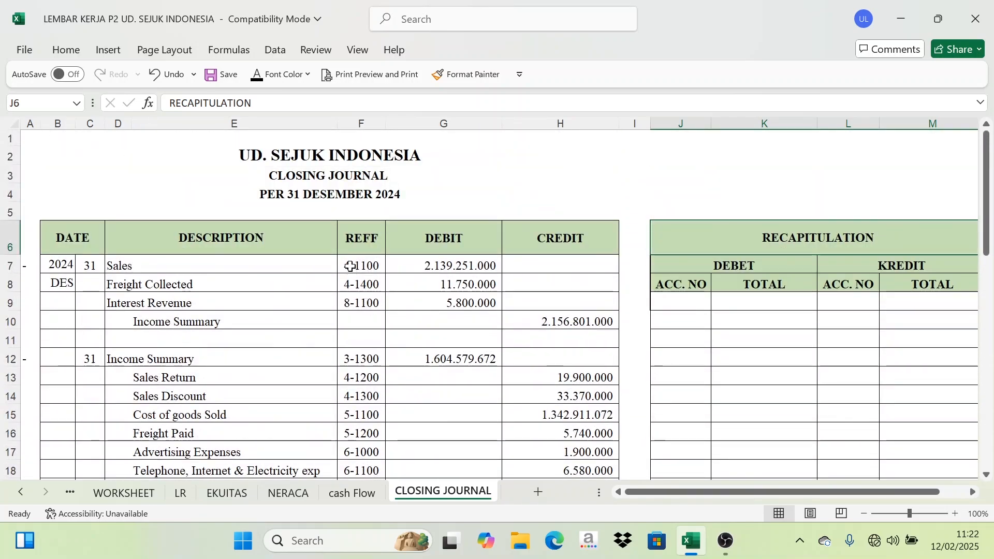
Color red the REFF cells of the revenue accounts and of the first debit line in each later closing entry.
{"action": "left_click_drag", "start_coordinate": [362, 266], "coordinate": [361, 303]}
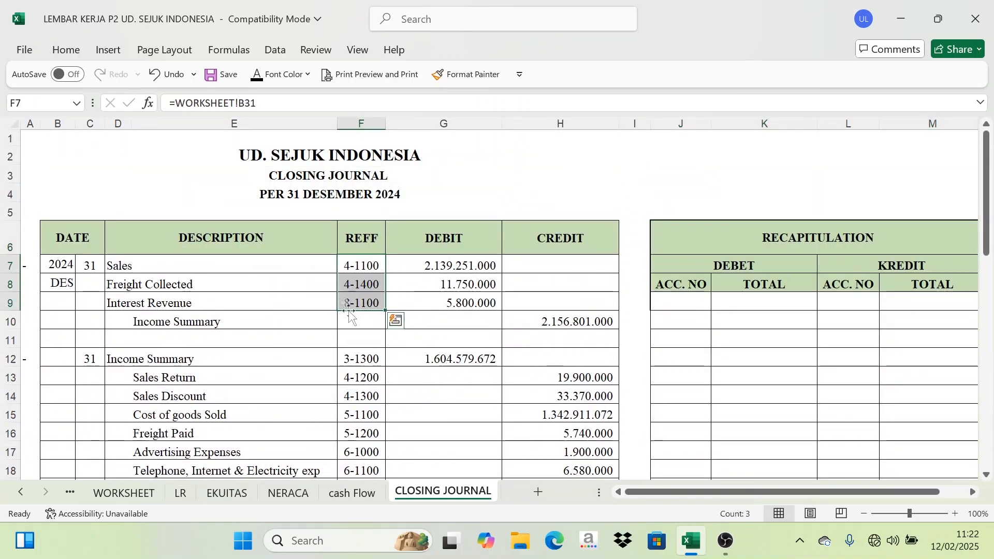
{"action": "left_click", "coordinate": [307, 75]}
{"action": "left_click", "coordinate": [280, 333]}
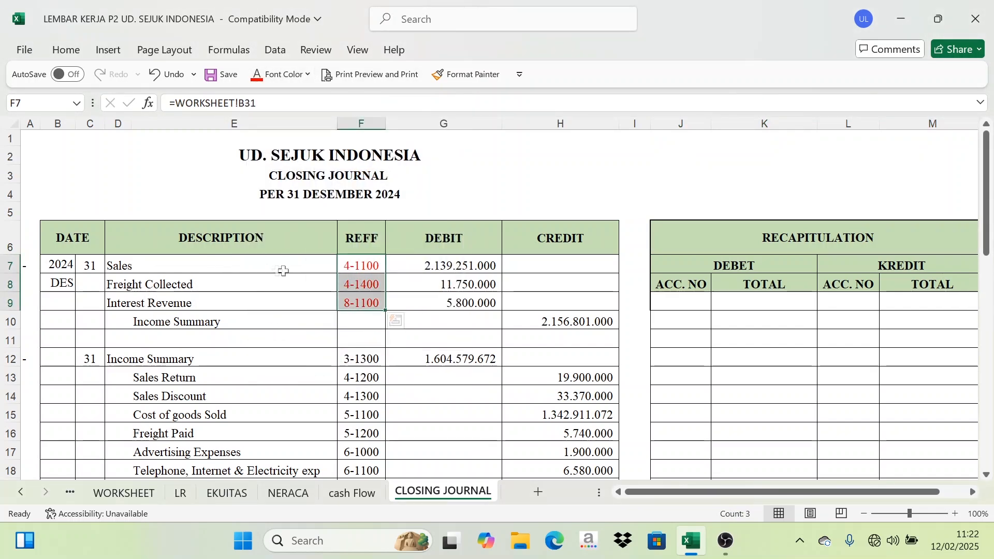
{"action": "left_click", "coordinate": [361, 357]}
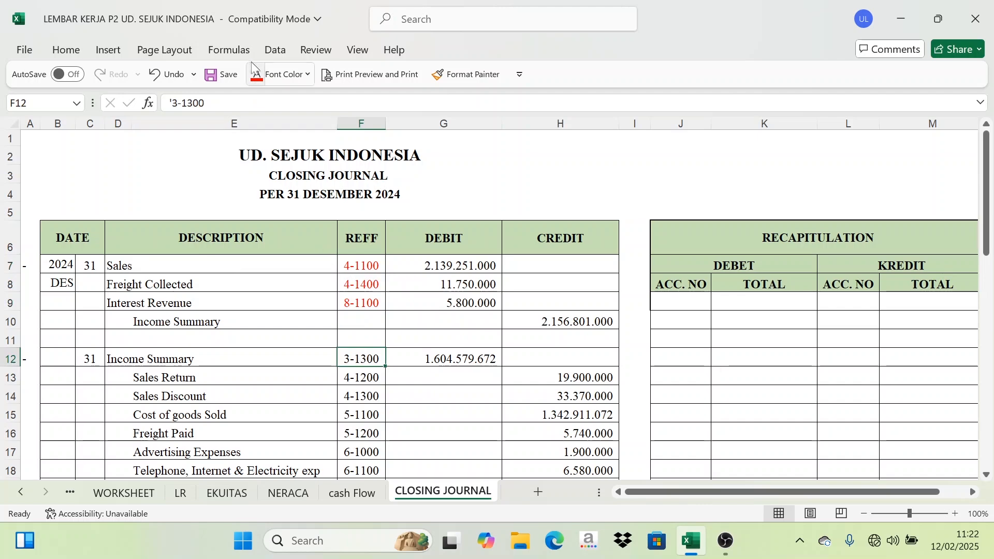
{"action": "scroll", "coordinate": [328, 331], "scroll_direction": "down", "scroll_amount": 5}
{"action": "scroll", "coordinate": [331, 340], "scroll_direction": "down", "scroll_amount": 1}
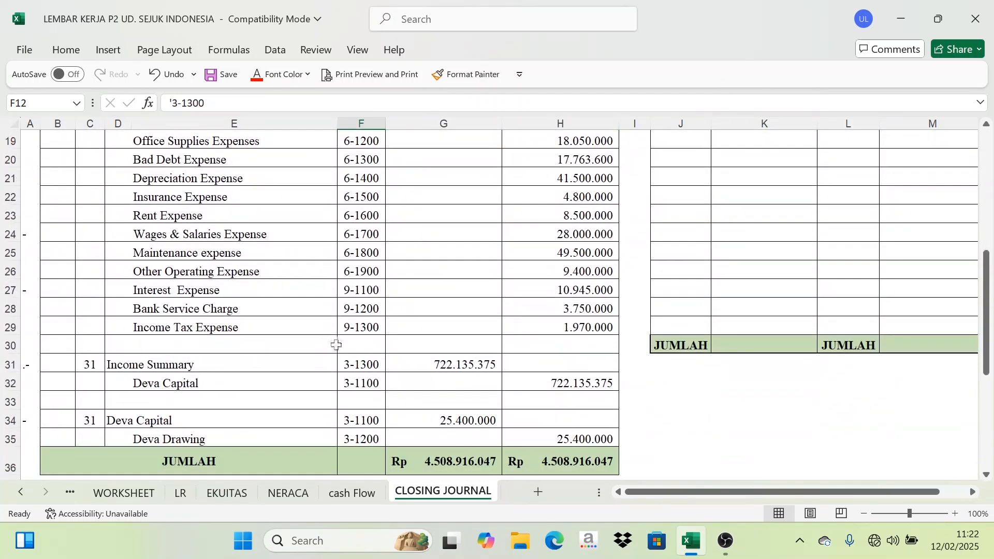
{"action": "left_click", "coordinate": [361, 361]}
{"action": "left_click", "coordinate": [279, 74]}
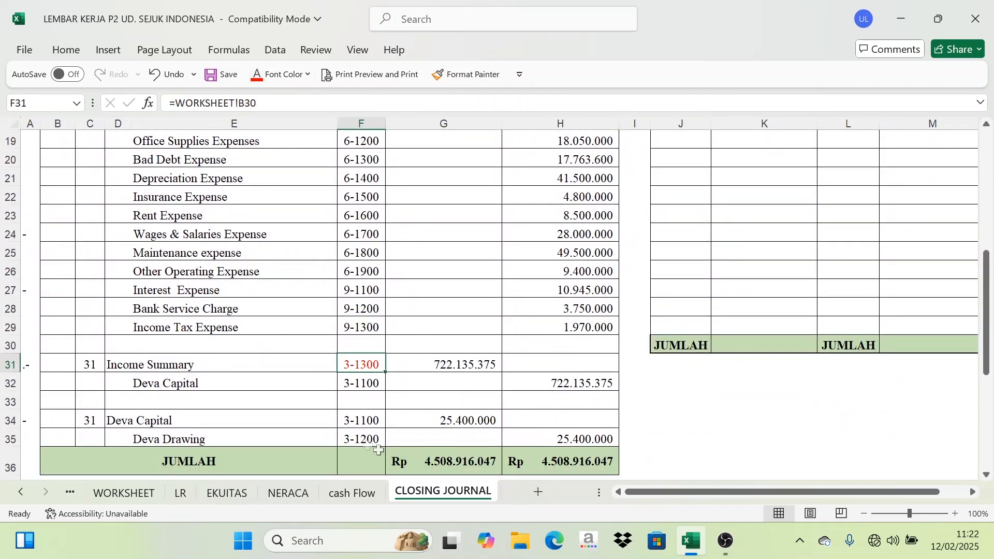
{"action": "left_click", "coordinate": [383, 422]}
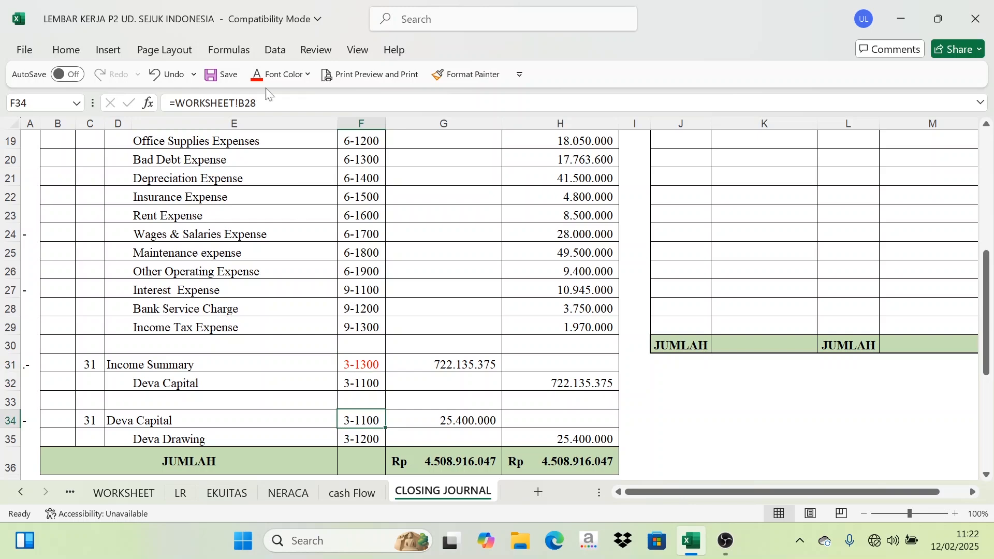
{"action": "left_click", "coordinate": [259, 74]}
Check the REFF cells of the revenue accounts and the Income Summary debit line.
{"action": "scroll", "coordinate": [332, 310], "scroll_direction": "up", "scroll_amount": 5}
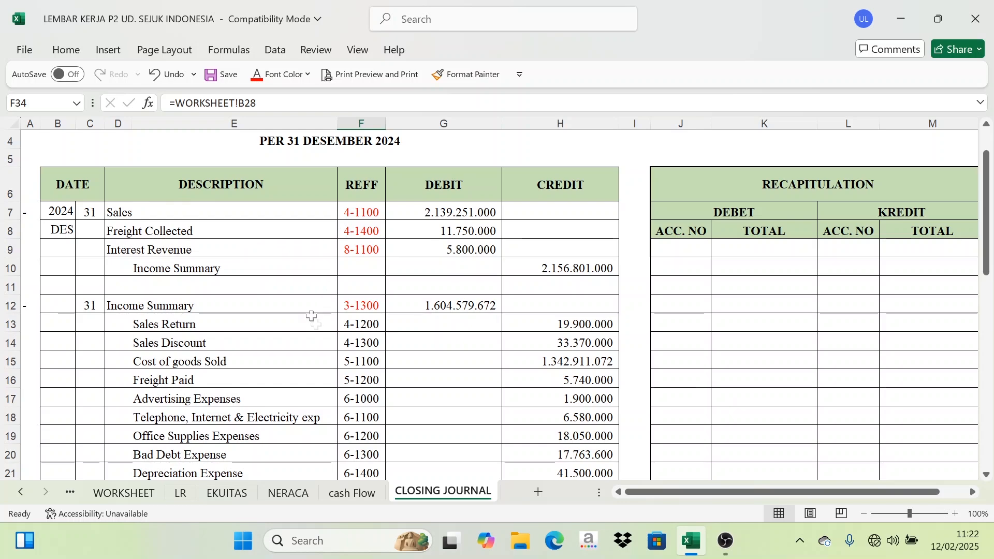
{"action": "left_click", "coordinate": [360, 211]}
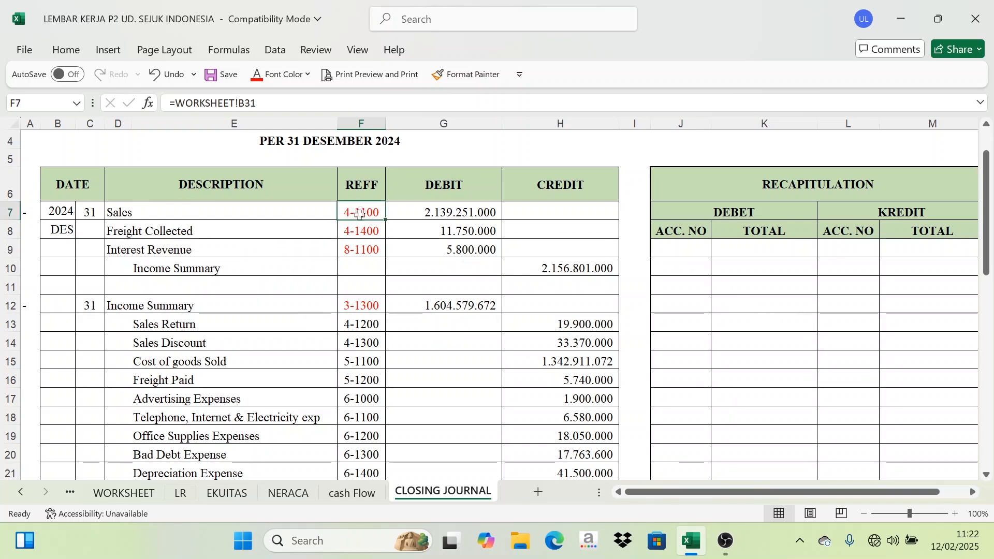
{"action": "left_click", "coordinate": [360, 235]}
{"action": "left_click", "coordinate": [360, 250]}
{"action": "left_click", "coordinate": [359, 297]}
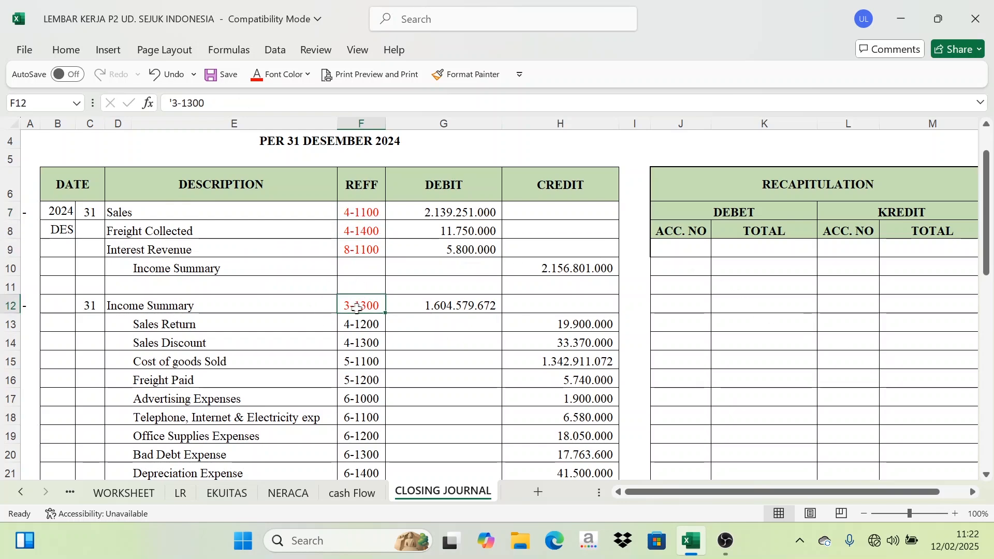
{"action": "scroll", "coordinate": [360, 311], "scroll_direction": "down", "scroll_amount": 6}
{"action": "scroll", "coordinate": [775, 211], "scroll_direction": "up", "scroll_amount": 7}
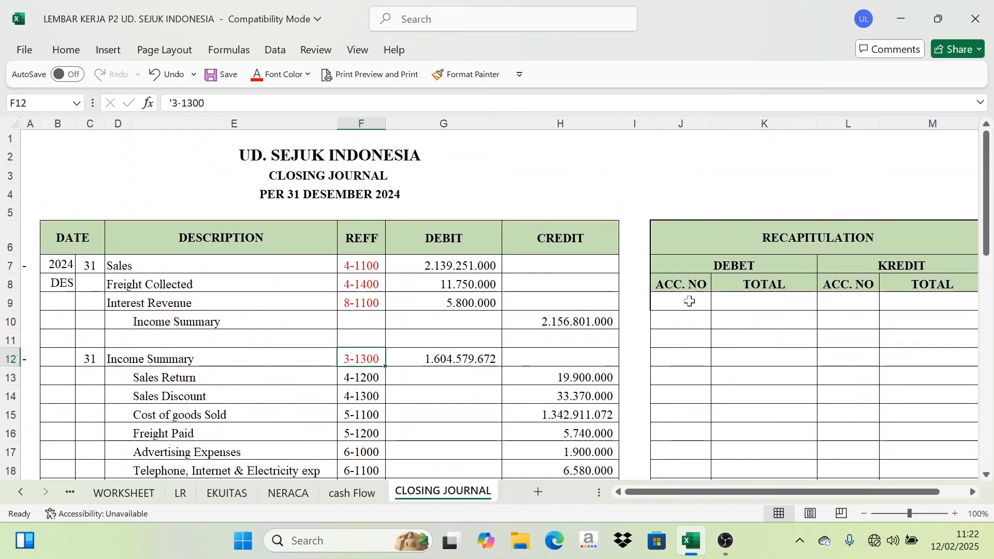
{"action": "left_click_drag", "start_coordinate": [363, 268], "coordinate": [356, 302]}
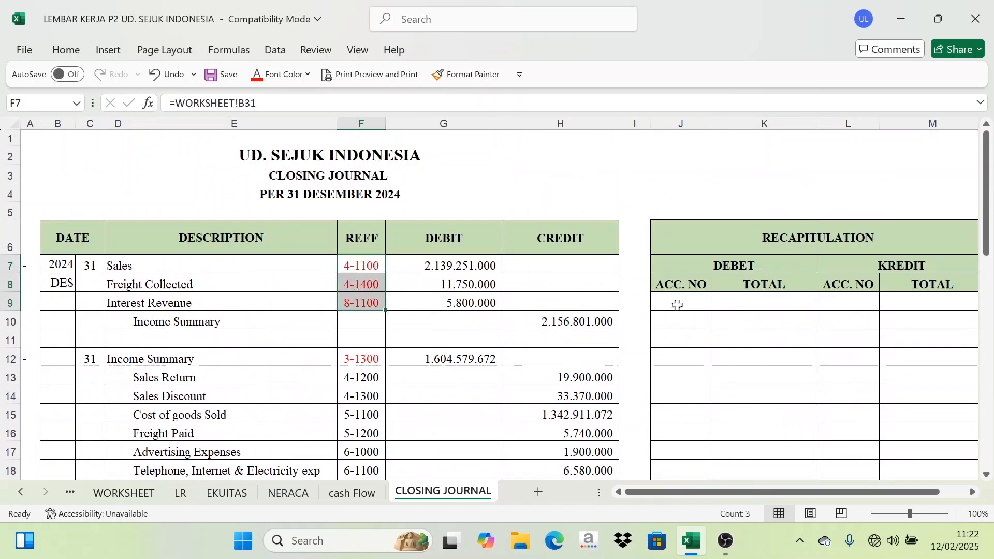
Set the font color of the recapitulation debit ACC. NO cells from row 9 to row 18 to black.
{"action": "left_click_drag", "start_coordinate": [690, 300], "coordinate": [671, 469]}
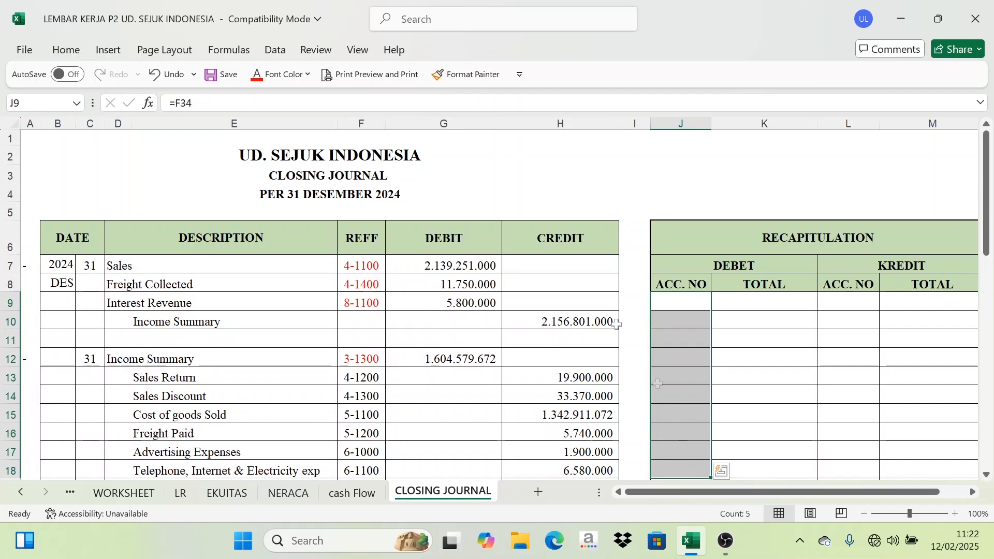
{"action": "left_click", "coordinate": [295, 79]}
{"action": "left_click", "coordinate": [266, 129]}
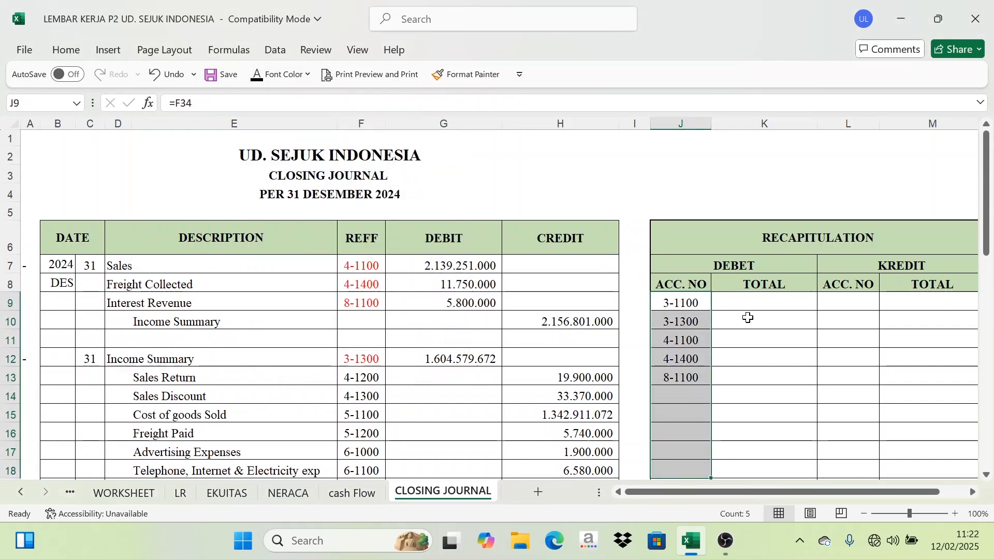
Compare the recapitulation account numbers with the REFF cells of the closing journal entries.
{"action": "left_click_drag", "start_coordinate": [379, 274], "coordinate": [362, 358]}
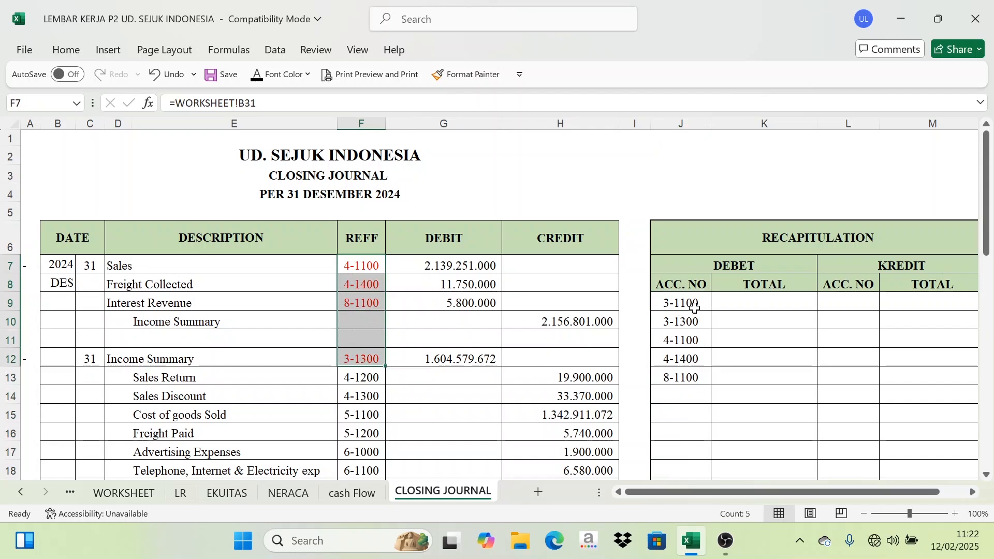
{"action": "left_click", "coordinate": [680, 304]}
{"action": "left_click", "coordinate": [674, 321]}
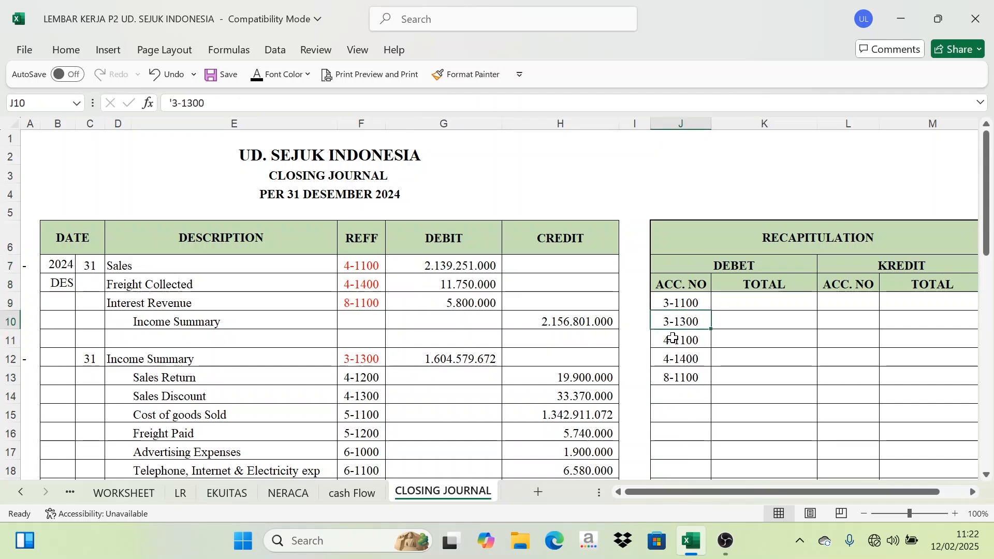
{"action": "left_click", "coordinate": [681, 300]}
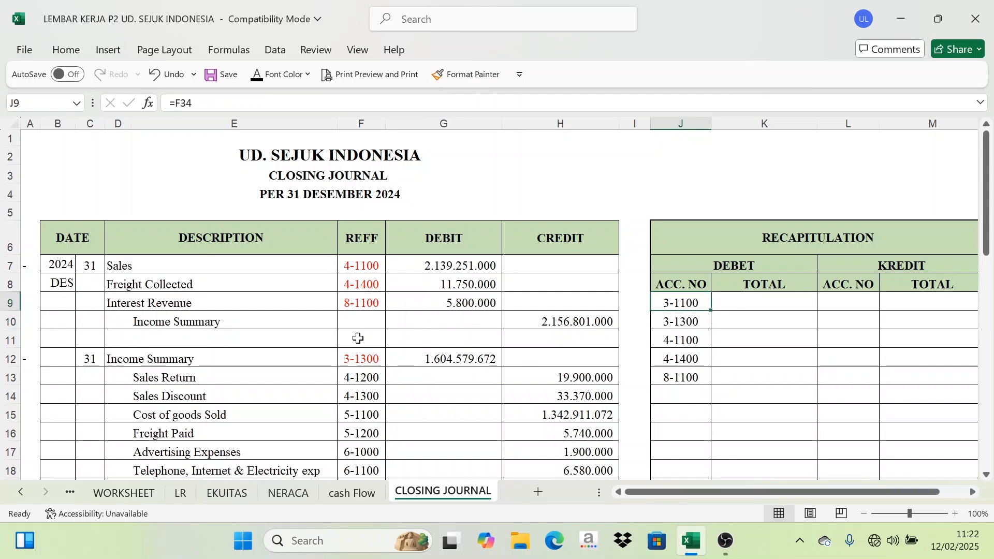
{"action": "scroll", "coordinate": [358, 339], "scroll_direction": "down", "scroll_amount": 7}
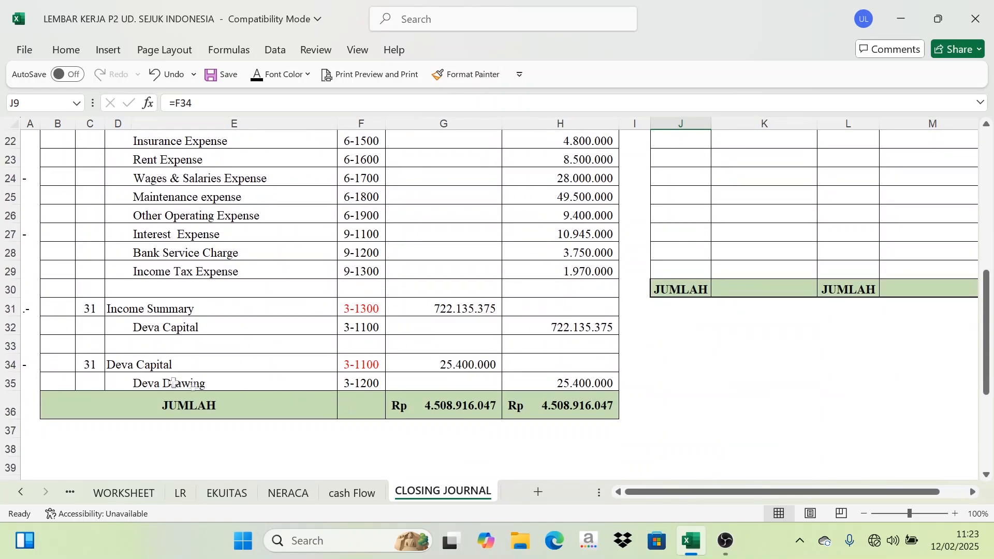
{"action": "scroll", "coordinate": [267, 371], "scroll_direction": "up", "scroll_amount": 7}
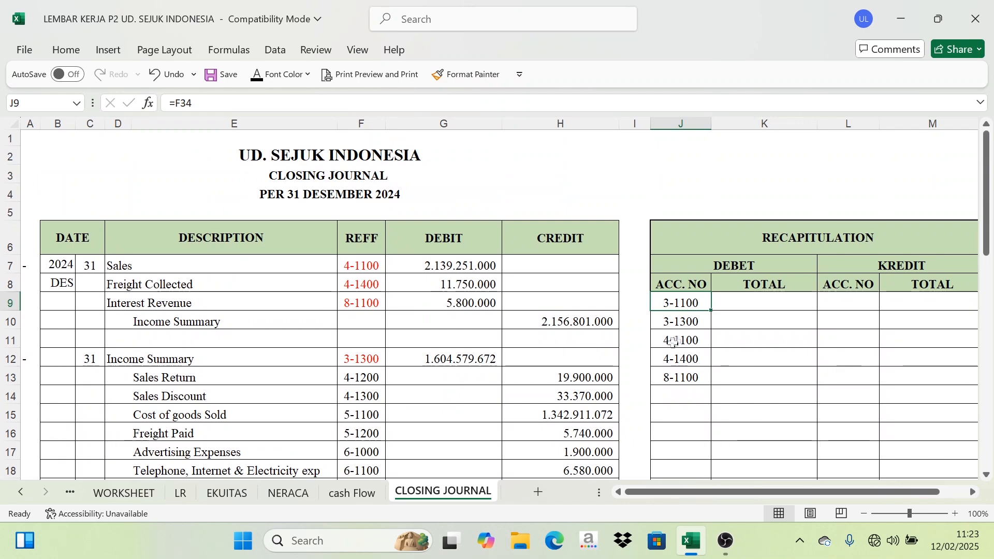
{"action": "left_click", "coordinate": [151, 359]}
{"action": "left_click", "coordinate": [362, 363]}
{"action": "scroll", "coordinate": [673, 363], "scroll_direction": "down", "scroll_amount": 2}
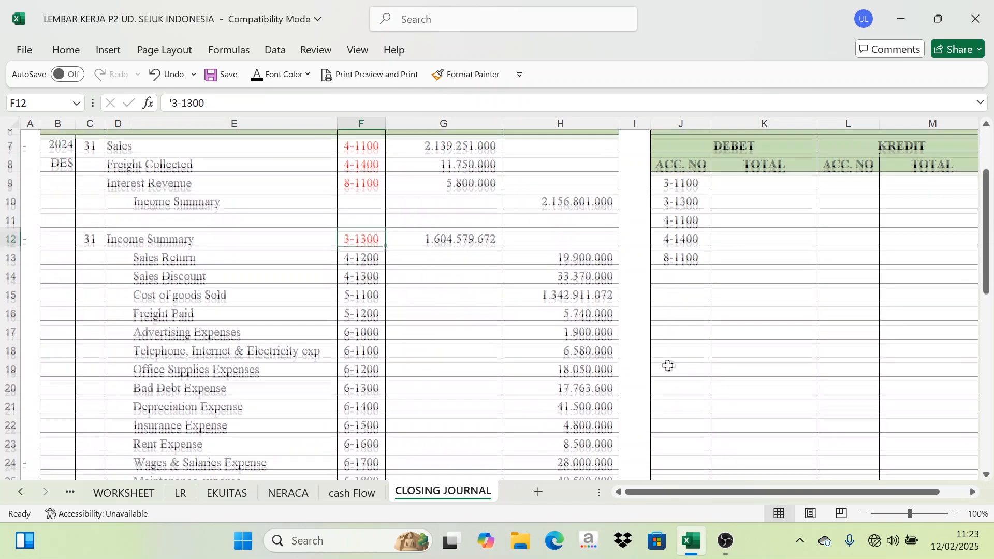
{"action": "scroll", "coordinate": [668, 366], "scroll_direction": "up", "scroll_amount": 2}
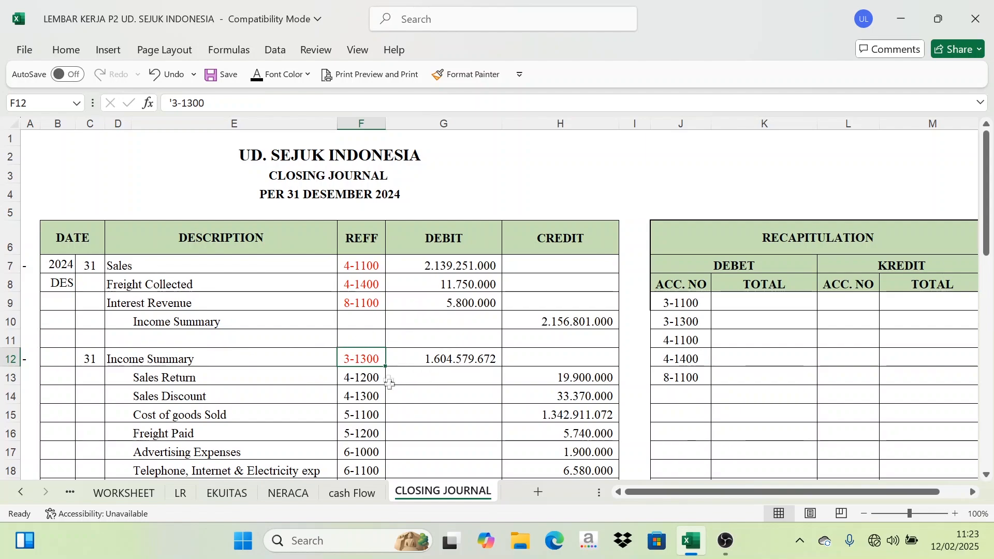
{"action": "scroll", "coordinate": [390, 383], "scroll_direction": "down", "scroll_amount": 1}
{"action": "left_click", "coordinate": [167, 306]}
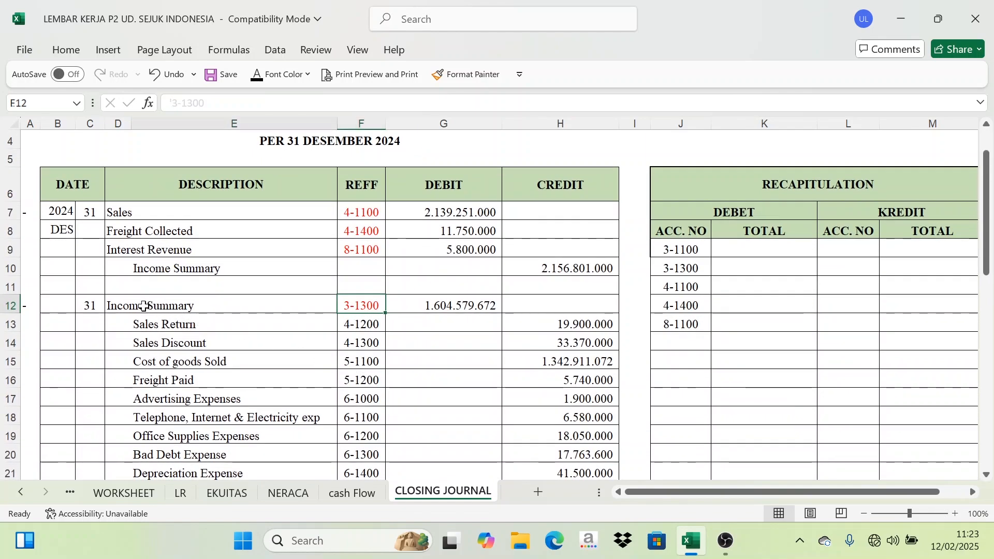
{"action": "left_click", "coordinate": [354, 302]}
{"action": "scroll", "coordinate": [355, 305], "scroll_direction": "down", "scroll_amount": 6}
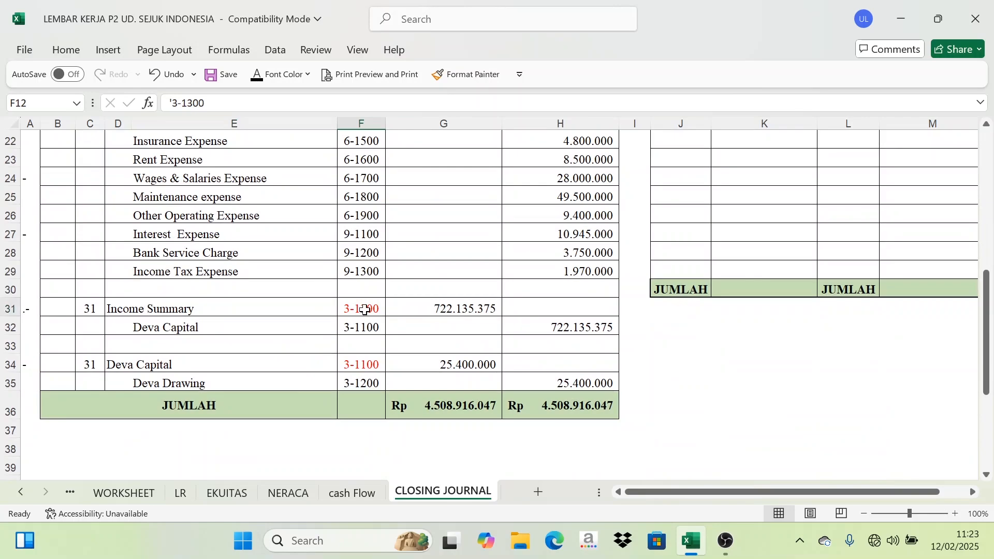
{"action": "left_click", "coordinate": [365, 309]}
{"action": "scroll", "coordinate": [642, 283], "scroll_direction": "up", "scroll_amount": 4}
{"action": "scroll", "coordinate": [510, 252], "scroll_direction": "up", "scroll_amount": 2}
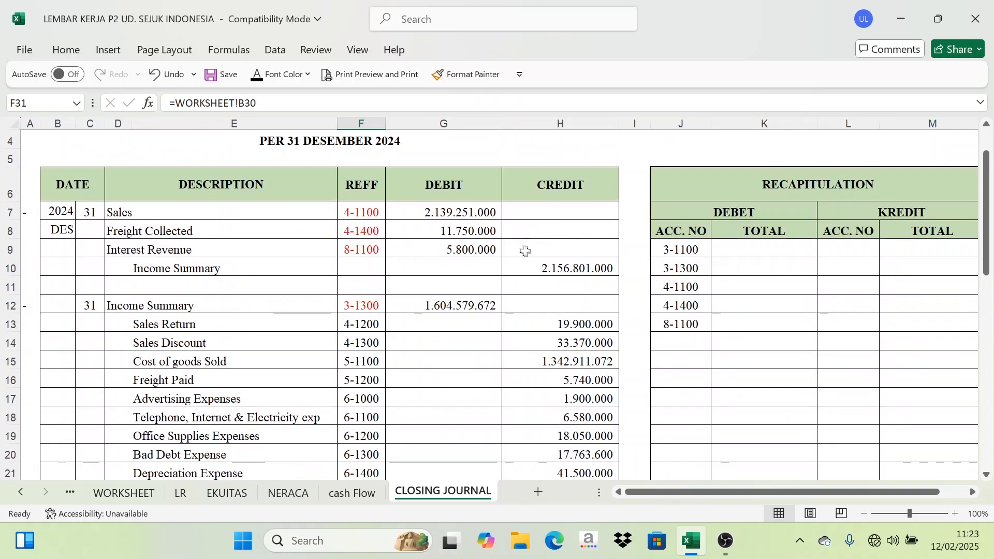
{"action": "left_click", "coordinate": [692, 269]}
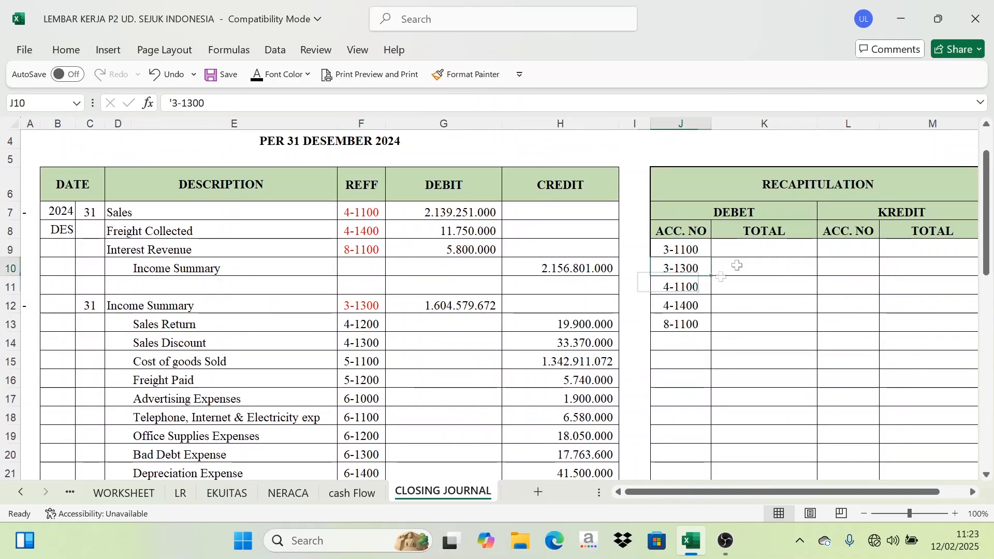
Set the font color of the recapitulation debit total for account 3-1100 to black.
{"action": "left_click", "coordinate": [773, 274]}
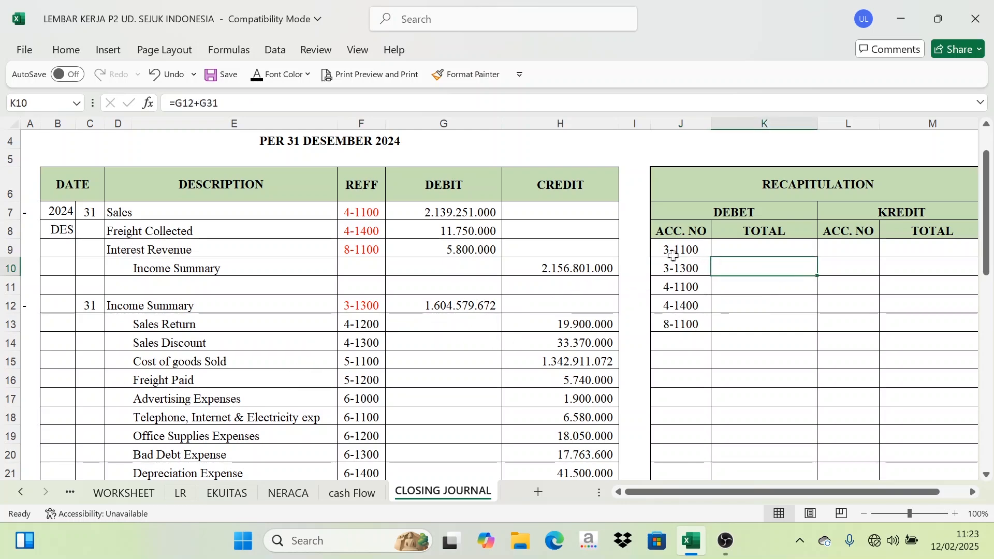
{"action": "scroll", "coordinate": [647, 362], "scroll_direction": "down", "scroll_amount": 5}
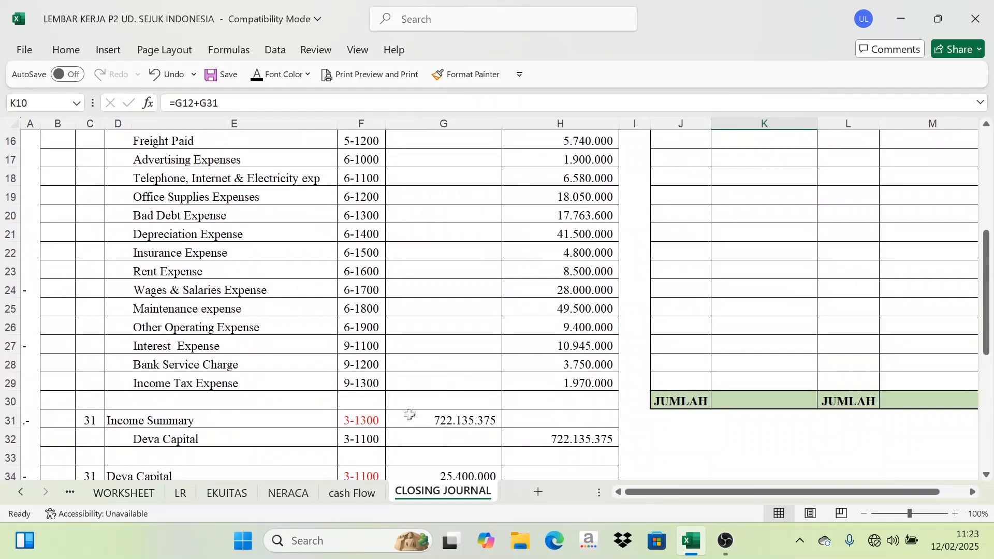
{"action": "scroll", "coordinate": [410, 415], "scroll_direction": "down", "scroll_amount": 2}
{"action": "scroll", "coordinate": [465, 371], "scroll_direction": "up", "scroll_amount": 6}
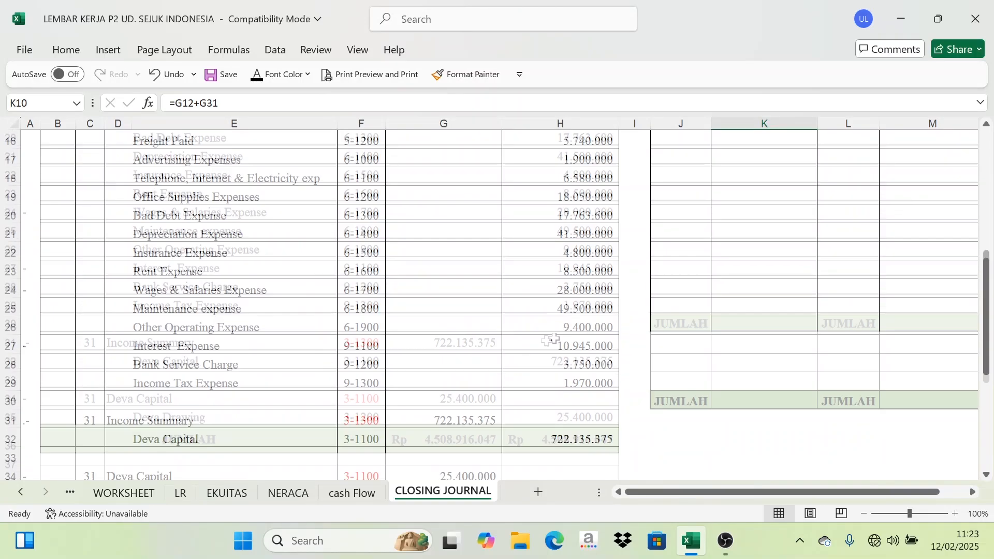
{"action": "left_click", "coordinate": [778, 251]}
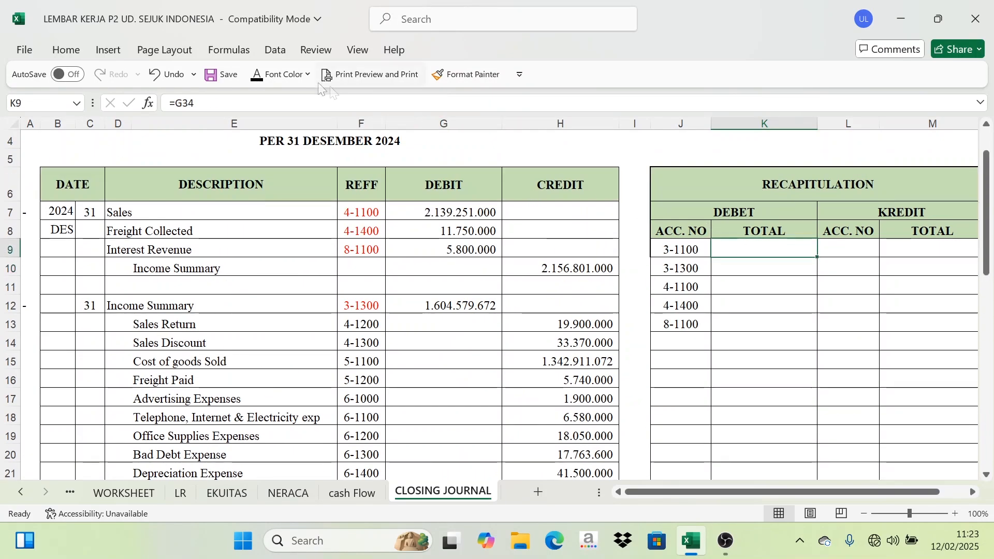
{"action": "left_click", "coordinate": [257, 76]}
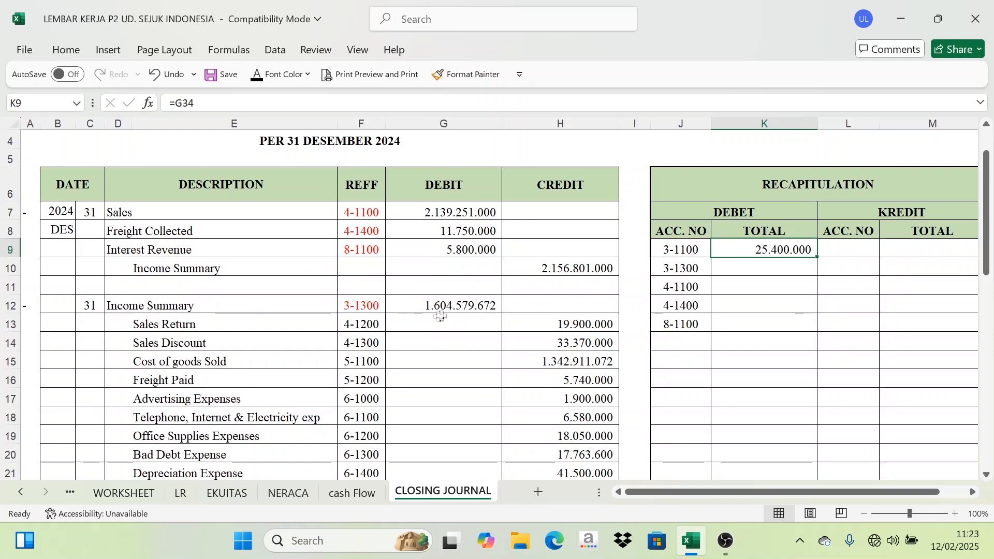
Check the Income Summary debit amounts in the journal and set the 3-1300 recapitulation total's font color to black.
{"action": "scroll", "coordinate": [440, 316], "scroll_direction": "down", "scroll_amount": 5}
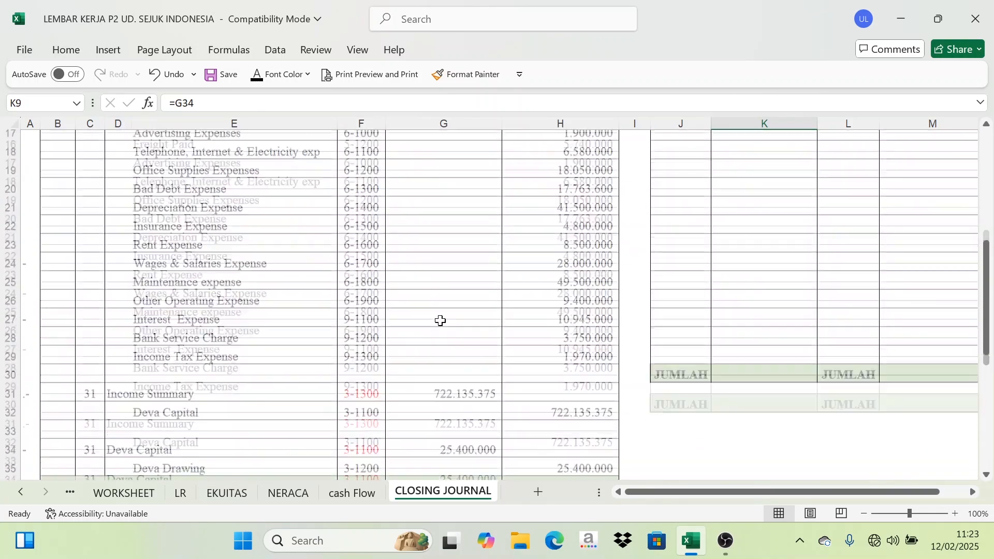
{"action": "left_click", "coordinate": [459, 371]}
{"action": "scroll", "coordinate": [426, 316], "scroll_direction": "up", "scroll_amount": 5}
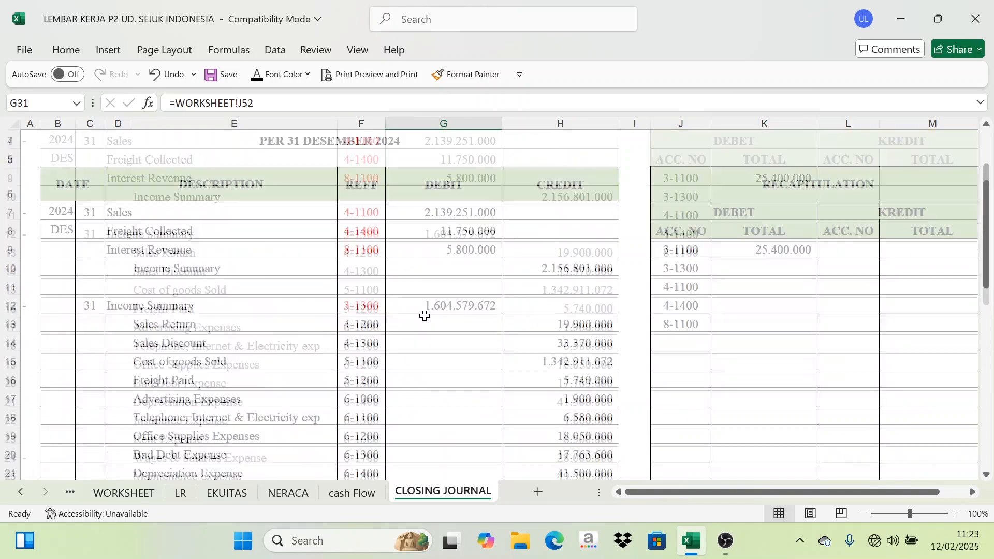
{"action": "left_click", "coordinate": [435, 303]}
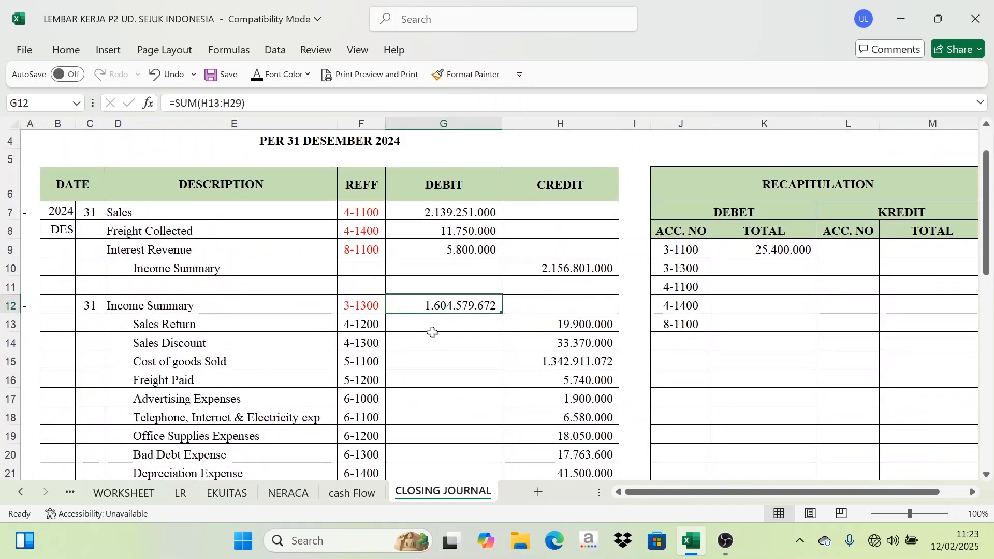
{"action": "scroll", "coordinate": [432, 332], "scroll_direction": "down", "scroll_amount": 7}
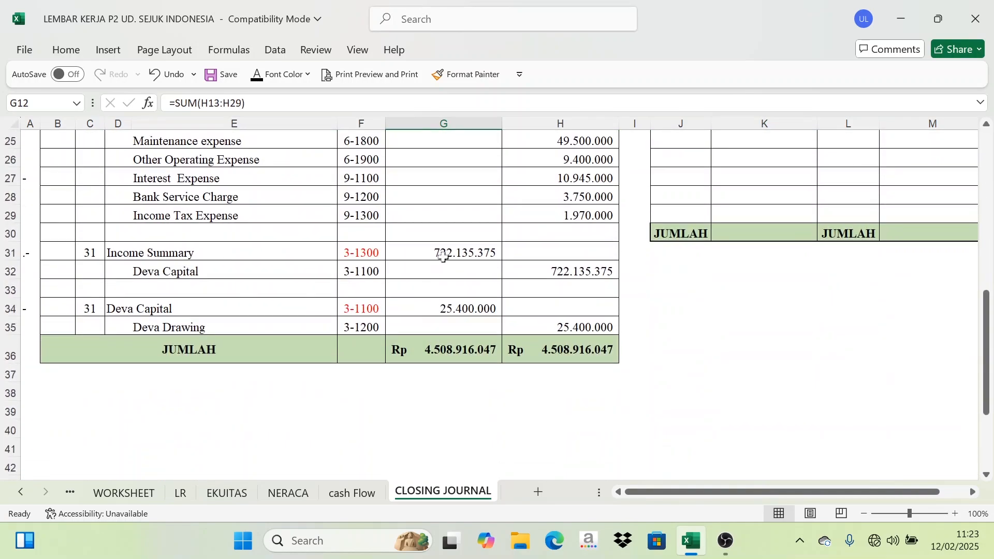
{"action": "left_click", "coordinate": [443, 257]}
{"action": "scroll", "coordinate": [515, 309], "scroll_direction": "up", "scroll_amount": 5}
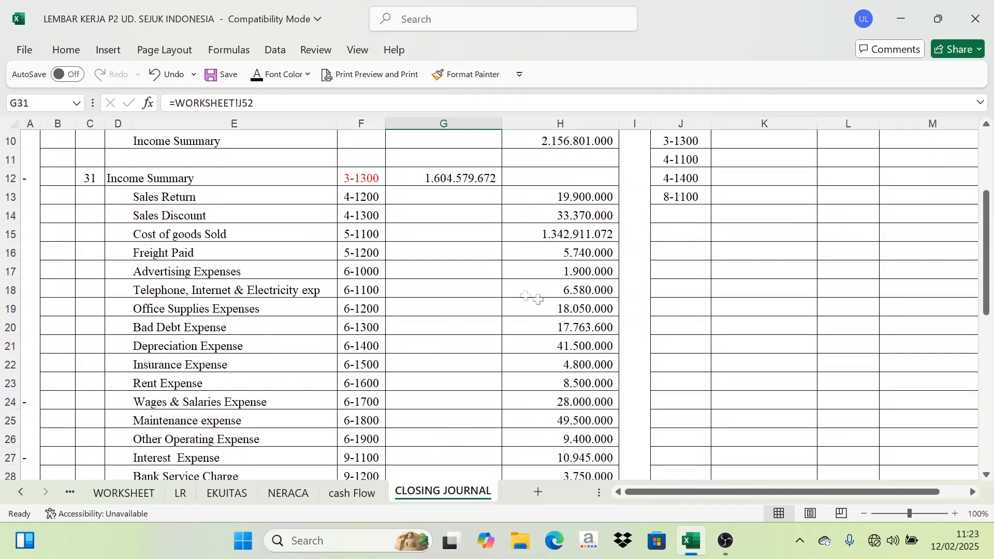
{"action": "scroll", "coordinate": [532, 297], "scroll_direction": "up", "scroll_amount": 3}
{"action": "left_click", "coordinate": [772, 325]}
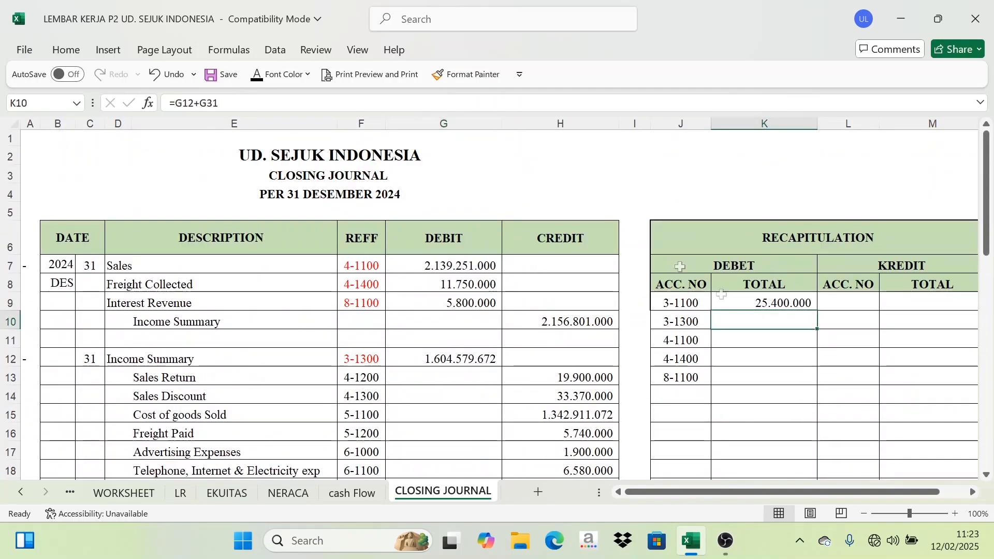
{"action": "left_click", "coordinate": [269, 83]}
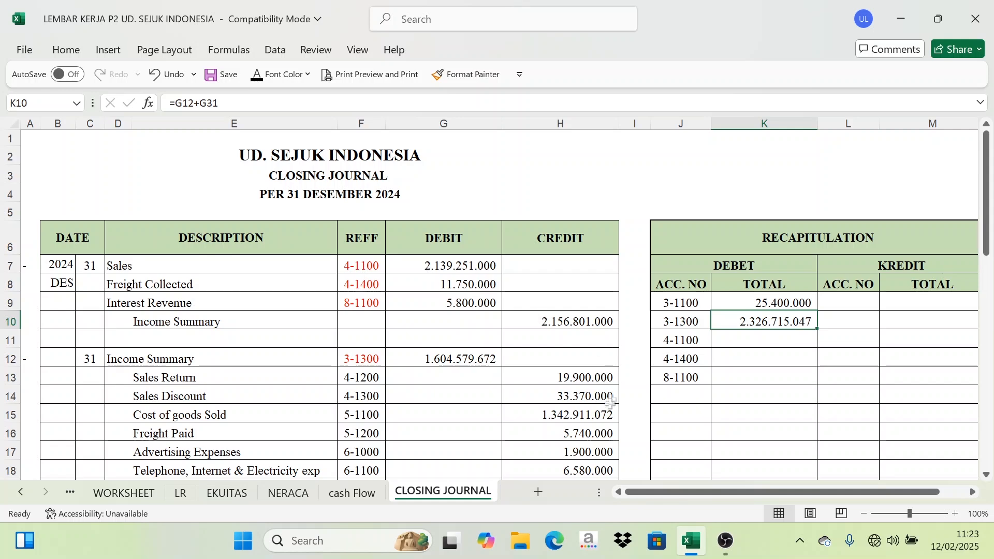
Show the recapitulation debit totals for accounts 4-1100, 4-1400 and 8-1100.
{"action": "left_click", "coordinate": [676, 323]}
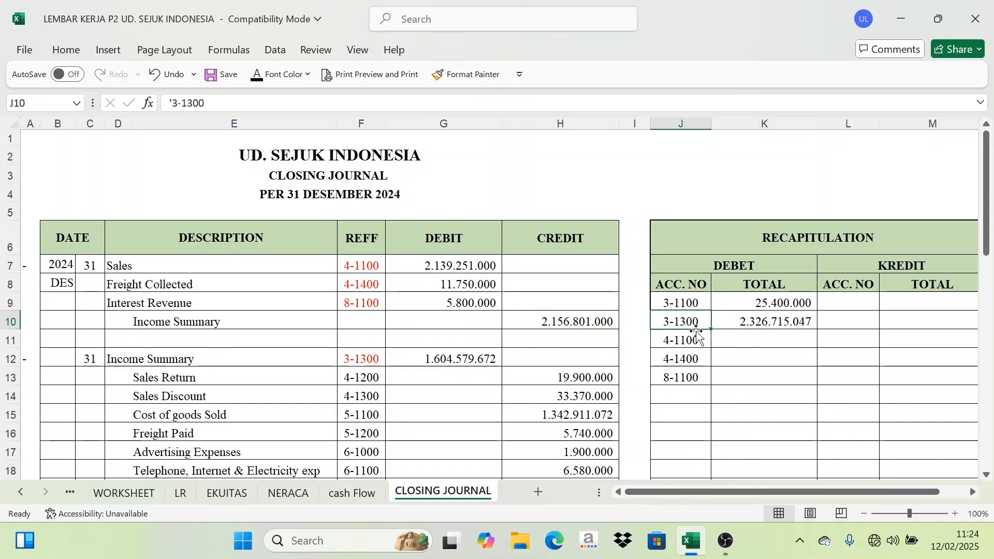
{"action": "left_click", "coordinate": [772, 322]}
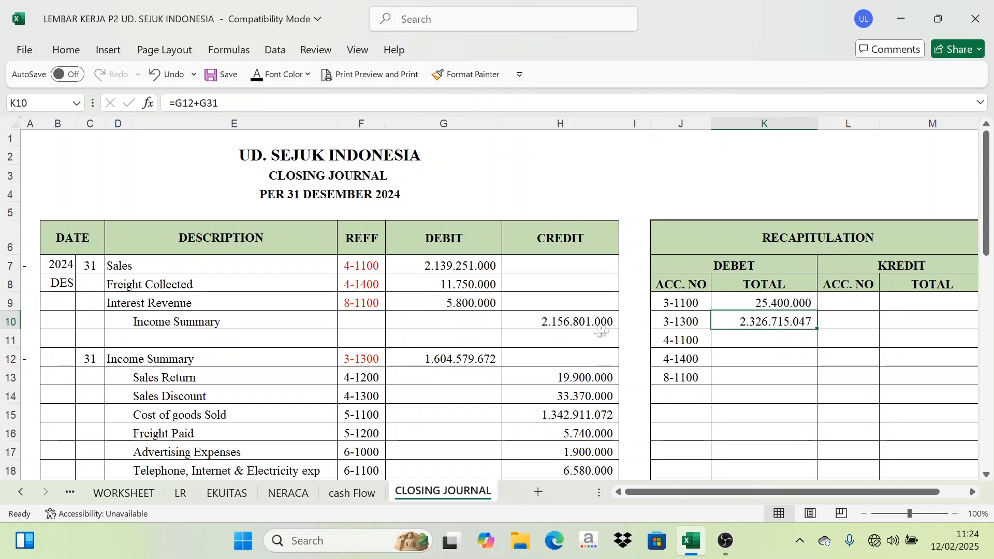
{"action": "scroll", "coordinate": [746, 276], "scroll_direction": "down", "scroll_amount": 2}
{"action": "left_click_drag", "start_coordinate": [755, 222], "coordinate": [744, 253]}
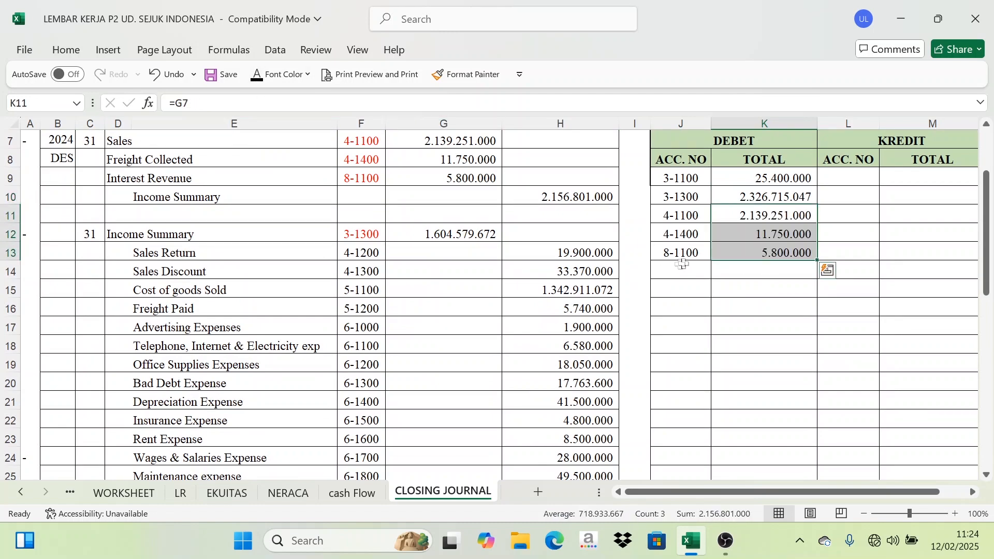
Compare the revenue REFF and debit cells, then set the recapitulation debit JUMLAH total's font color to black.
{"action": "scroll", "coordinate": [733, 264], "scroll_direction": "up", "scroll_amount": 1}
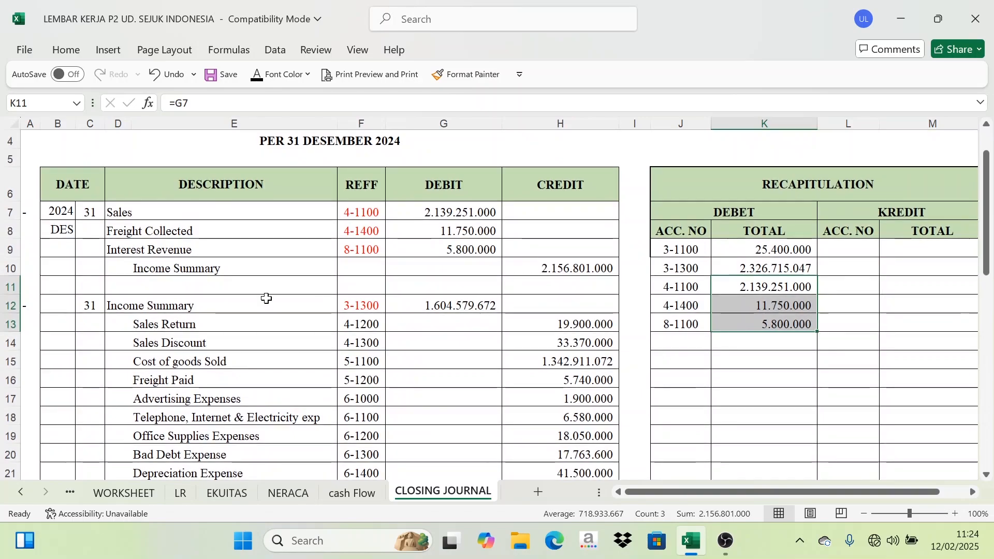
{"action": "left_click_drag", "start_coordinate": [353, 215], "coordinate": [362, 254]}
{"action": "left_click_drag", "start_coordinate": [445, 213], "coordinate": [455, 251]}
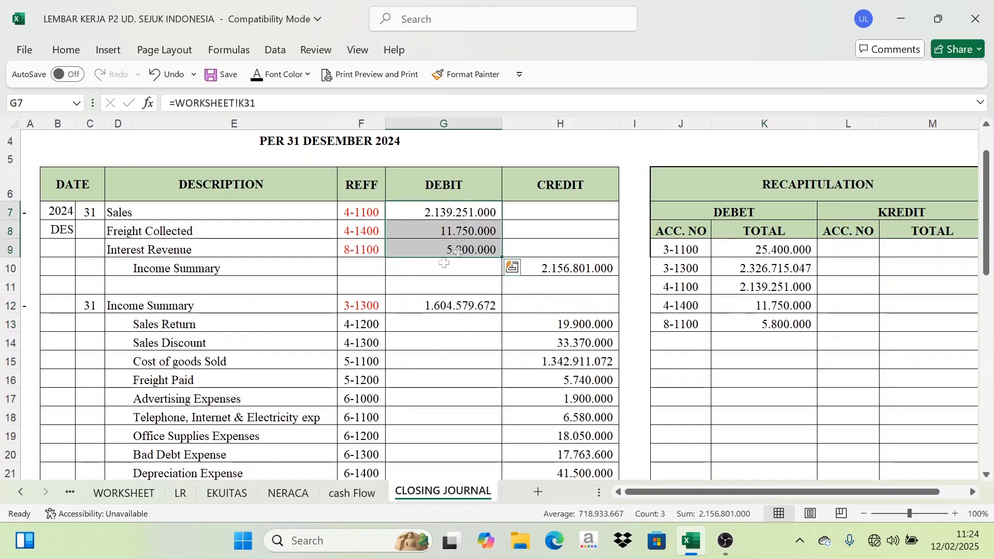
{"action": "scroll", "coordinate": [673, 380], "scroll_direction": "down", "scroll_amount": 5}
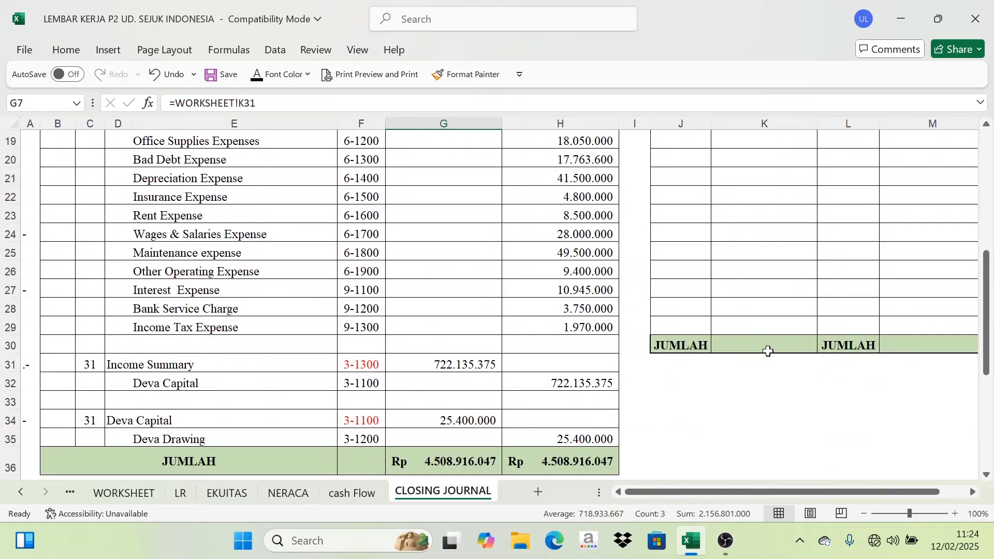
{"action": "left_click", "coordinate": [764, 346]}
{"action": "left_click", "coordinate": [256, 78]}
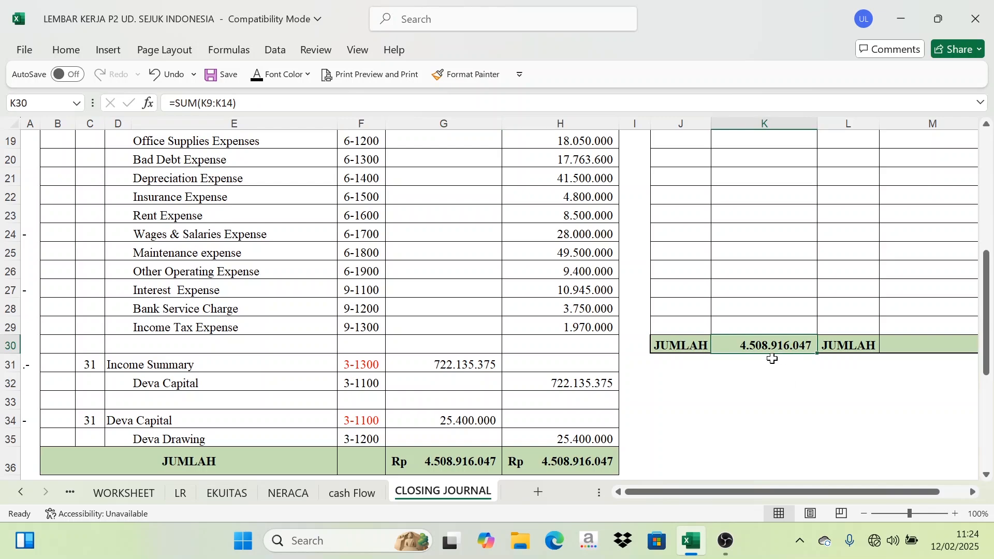
Compare the recapitulation debit total with the journal's JUMLAH debit and credit totals.
{"action": "left_click", "coordinate": [456, 459]}
{"action": "left_click", "coordinate": [560, 461]}
{"action": "left_click", "coordinate": [461, 466]}
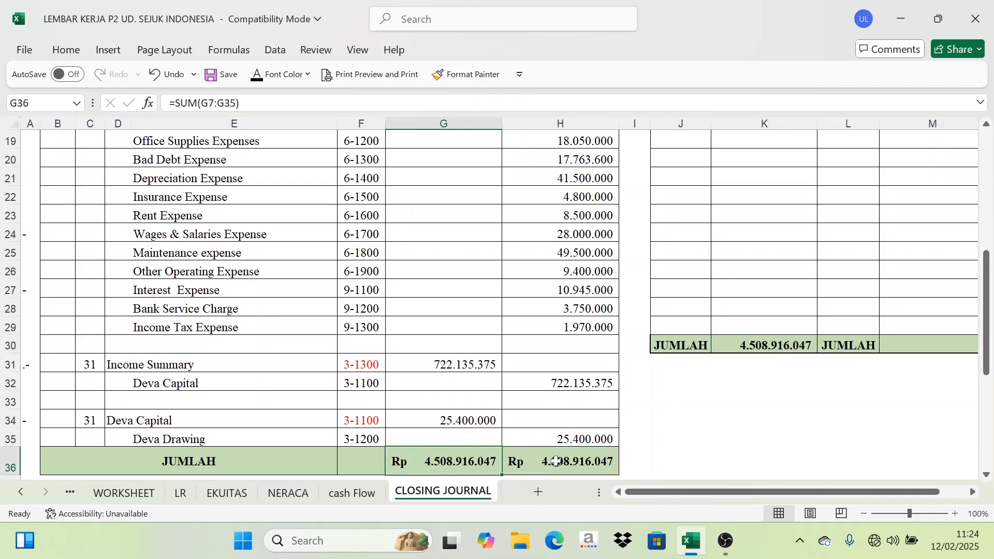
{"action": "left_click", "coordinate": [557, 460]}
{"action": "scroll", "coordinate": [678, 410], "scroll_direction": "up", "scroll_amount": 5}
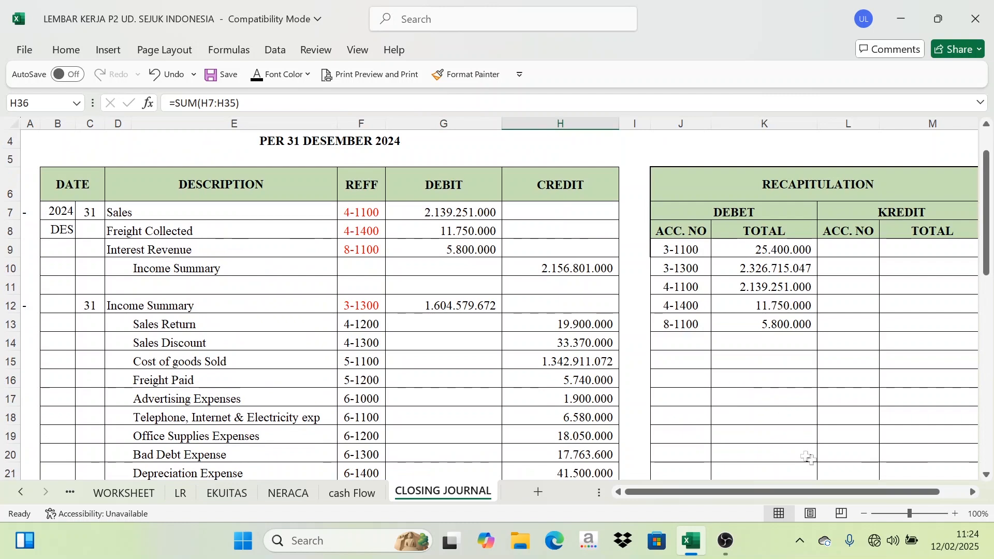
{"action": "left_click", "coordinate": [375, 273]}
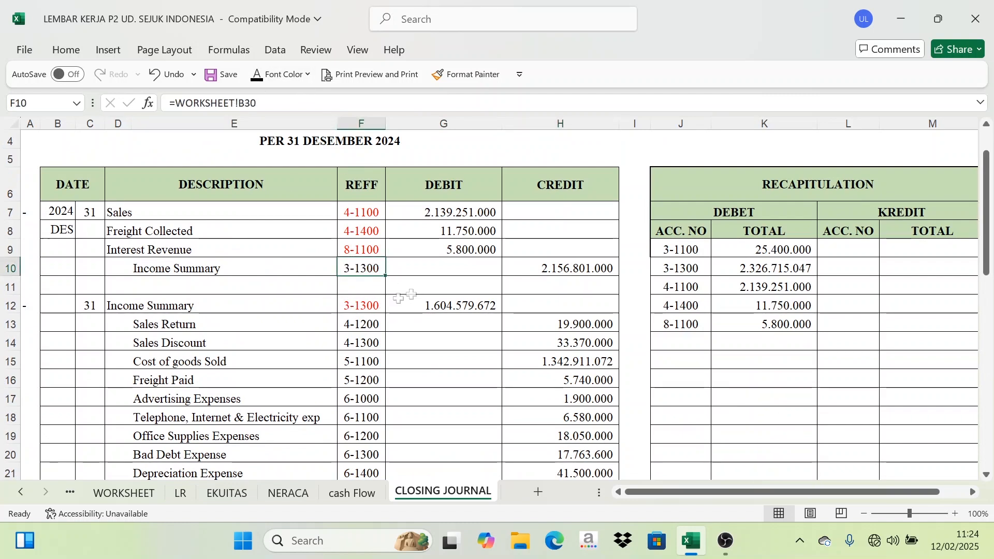
Compare the journal's credit REFF codes, then set the recapitulation credit ACC. NO cells' font color to black.
{"action": "scroll", "coordinate": [361, 408], "scroll_direction": "down", "scroll_amount": 4}
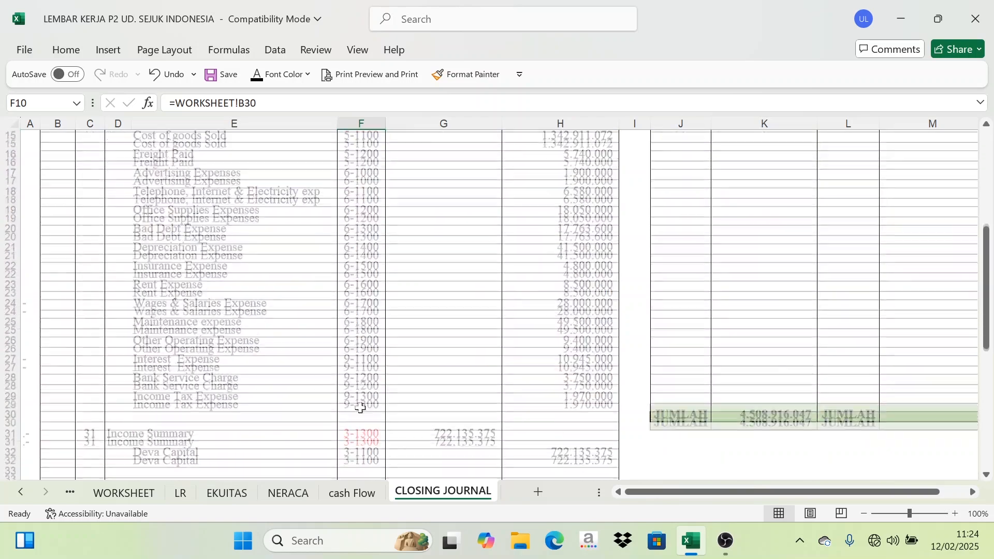
{"action": "scroll", "coordinate": [361, 408], "scroll_direction": "up", "scroll_amount": 4}
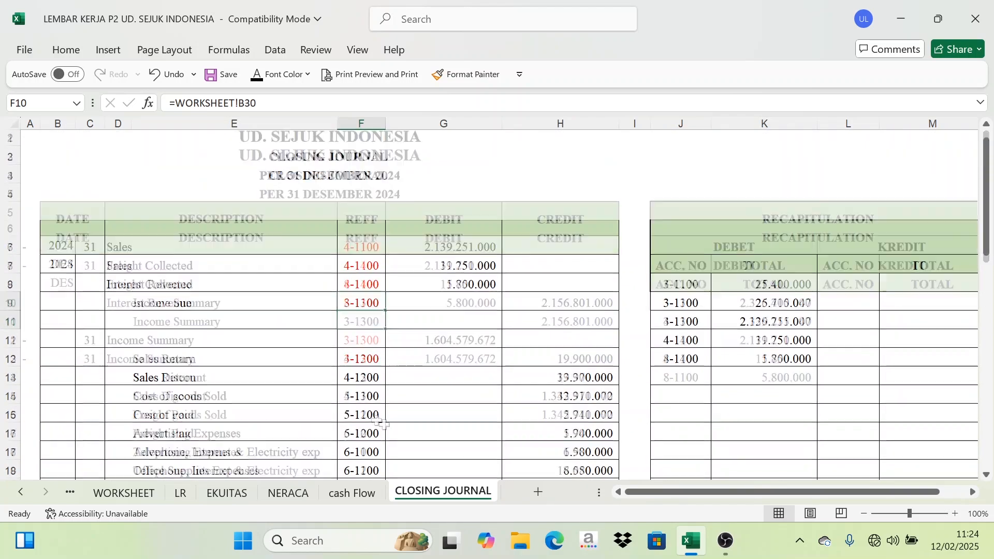
{"action": "scroll", "coordinate": [382, 424], "scroll_direction": "down", "scroll_amount": 3}
{"action": "scroll", "coordinate": [362, 213], "scroll_direction": "up", "scroll_amount": 1}
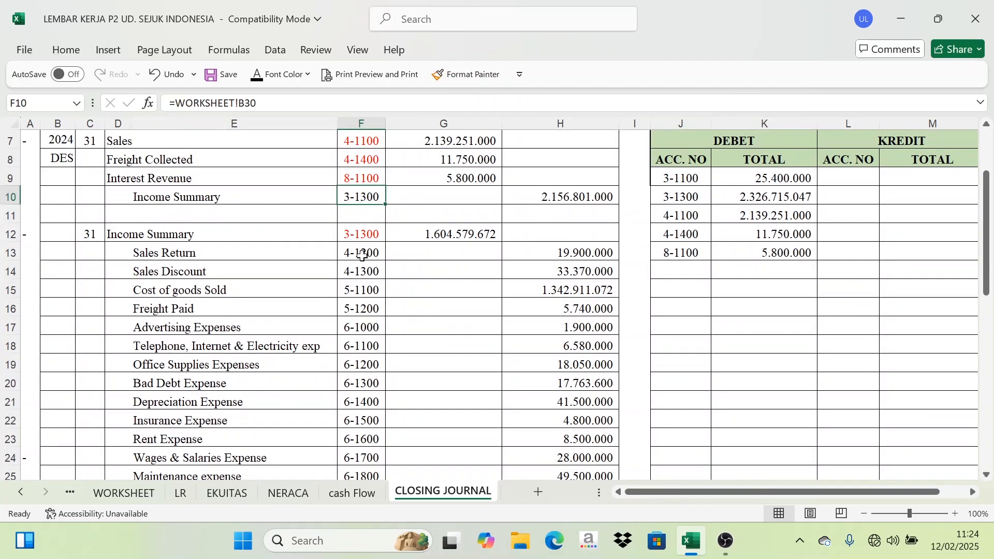
{"action": "left_click_drag", "start_coordinate": [362, 255], "coordinate": [368, 440]}
{"action": "scroll", "coordinate": [368, 440], "scroll_direction": "down", "scroll_amount": 3}
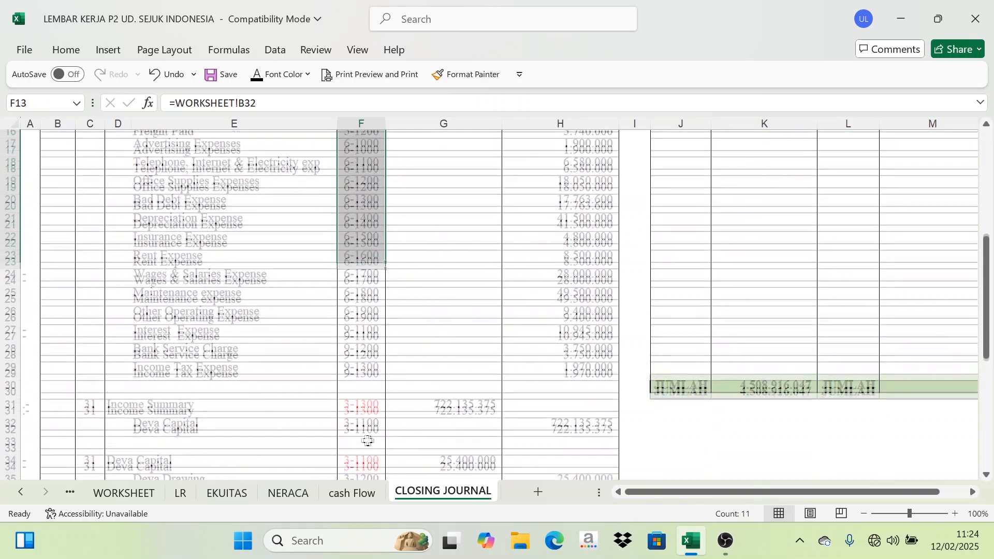
{"action": "scroll", "coordinate": [707, 357], "scroll_direction": "up", "scroll_amount": 4}
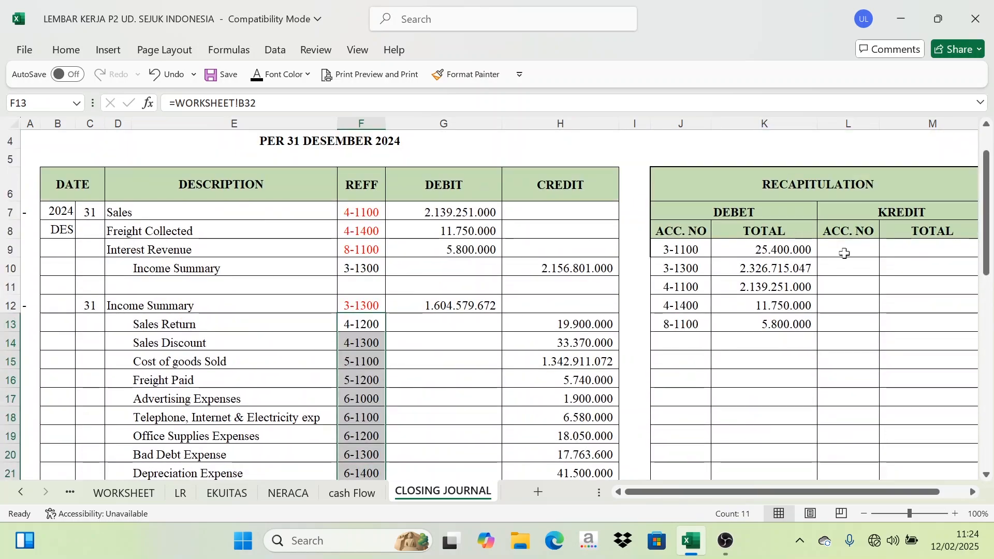
{"action": "left_click_drag", "start_coordinate": [845, 254], "coordinate": [850, 456]}
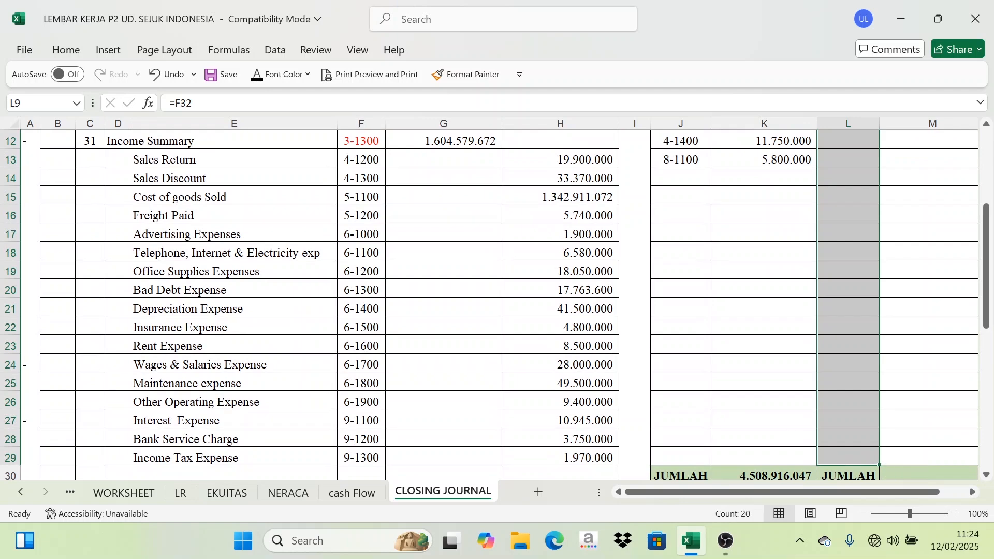
{"action": "scroll", "coordinate": [902, 339], "scroll_direction": "up", "scroll_amount": 4}
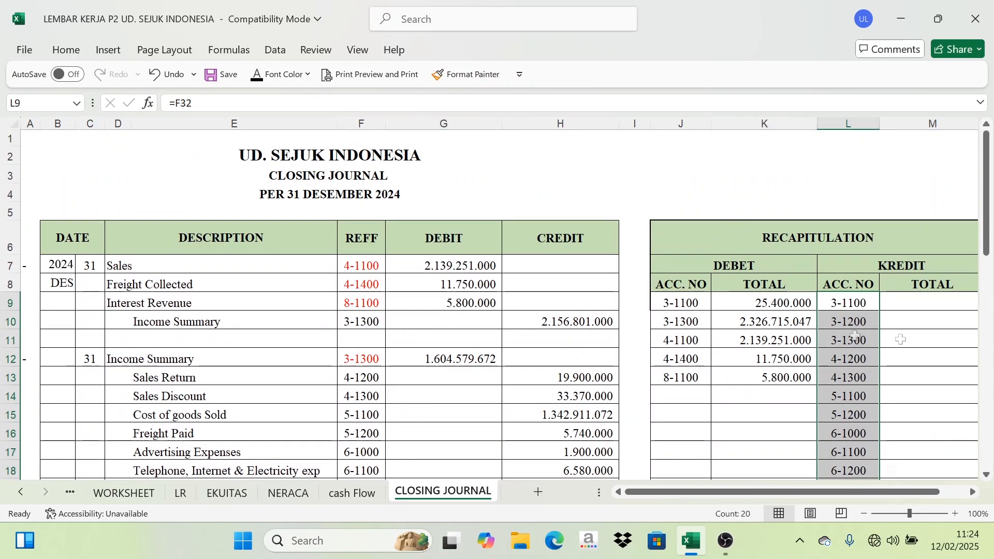
{"action": "left_click", "coordinate": [924, 306]}
{"action": "left_click", "coordinate": [868, 304]}
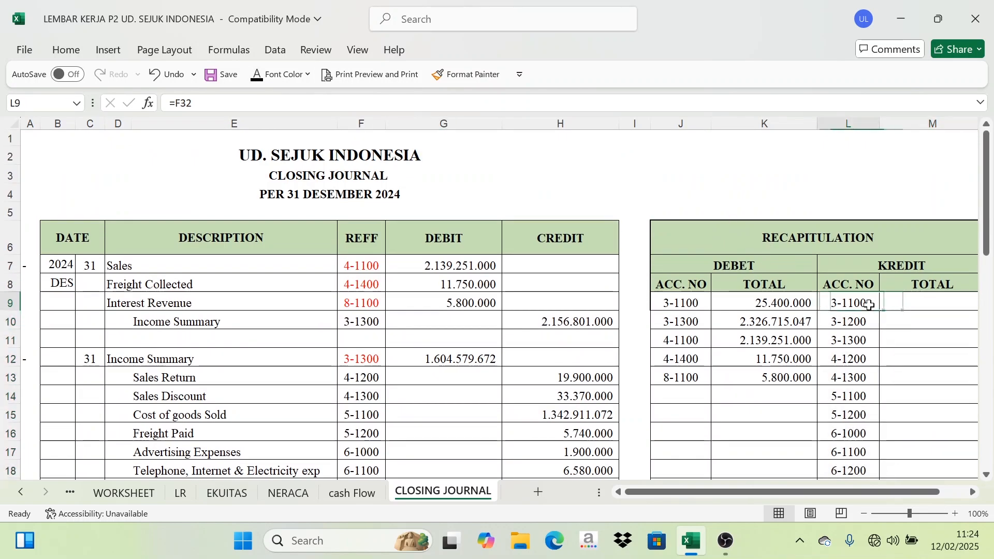
{"action": "left_click", "coordinate": [929, 300]}
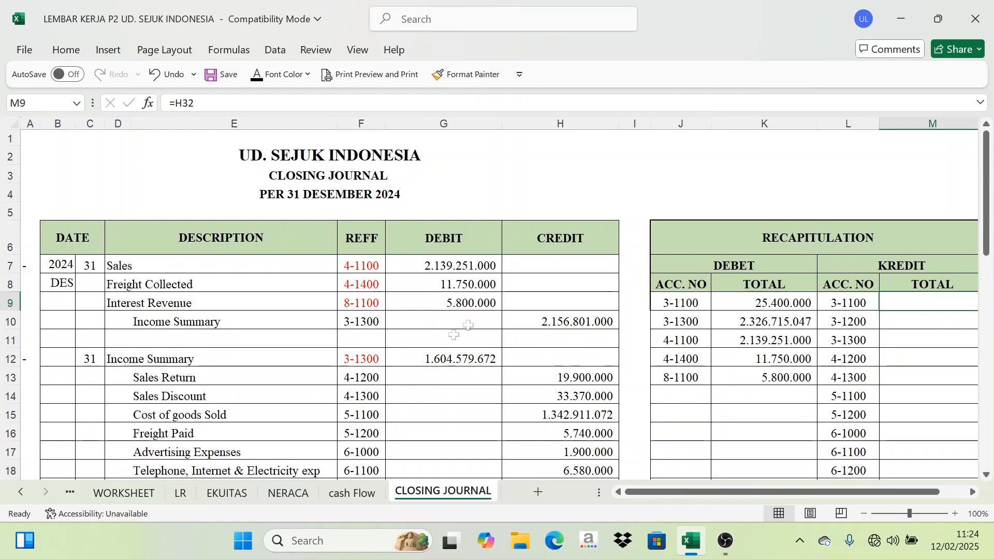
Set the font color of the recapitulation credit TOTAL amounts to black.
{"action": "left_click", "coordinate": [427, 358]}
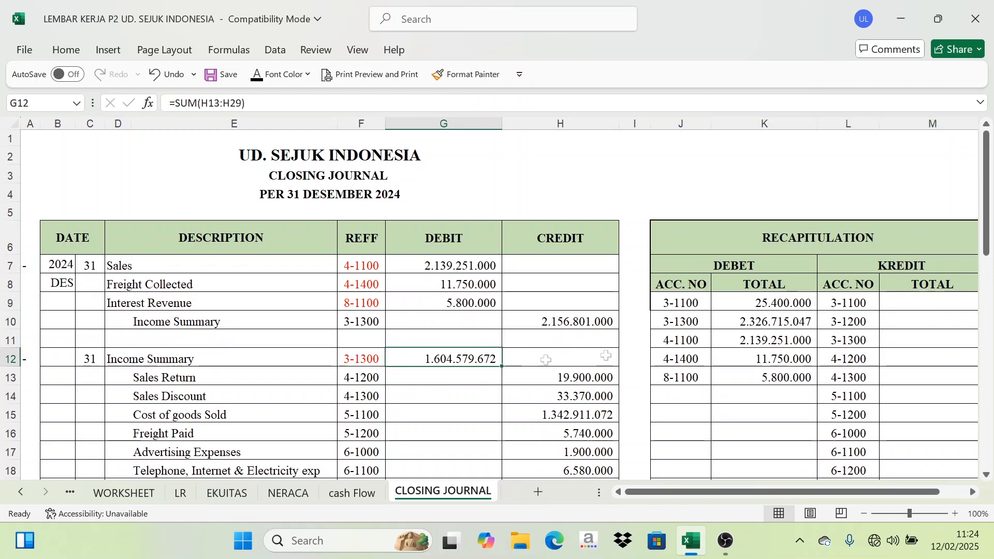
{"action": "left_click_drag", "start_coordinate": [831, 494], "coordinate": [905, 496]}
{"action": "scroll", "coordinate": [883, 391], "scroll_direction": "down", "scroll_amount": 2}
{"action": "scroll", "coordinate": [882, 391], "scroll_direction": "down", "scroll_amount": 3}
{"action": "scroll", "coordinate": [875, 393], "scroll_direction": "up", "scroll_amount": 3}
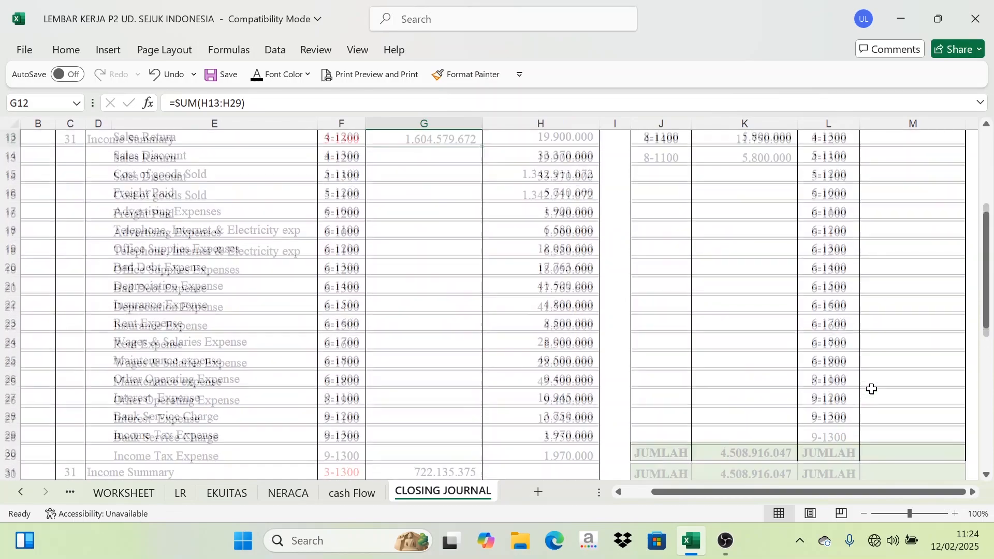
{"action": "scroll", "coordinate": [902, 392], "scroll_direction": "down", "scroll_amount": 2}
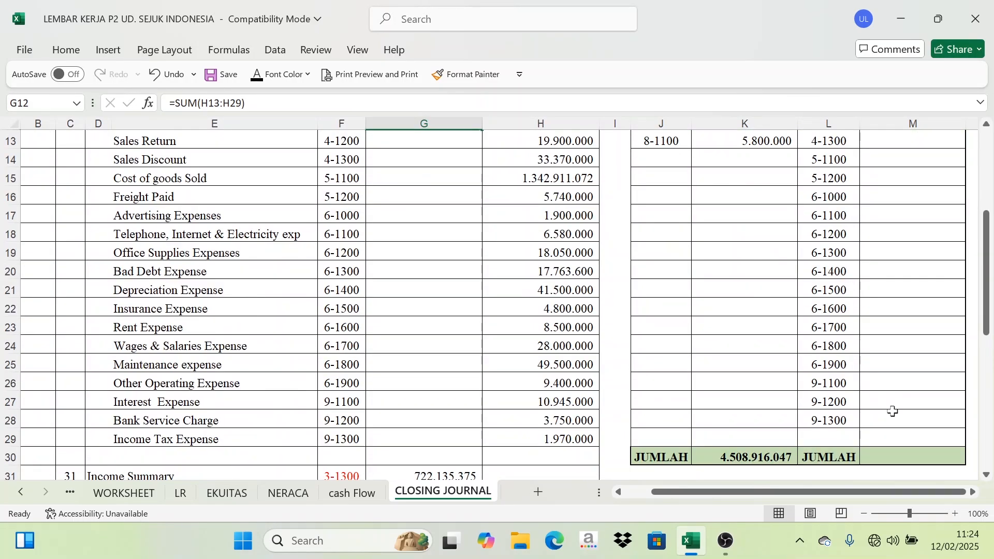
{"action": "scroll", "coordinate": [892, 410], "scroll_direction": "up", "scroll_amount": 2}
{"action": "left_click_drag", "start_coordinate": [895, 179], "coordinate": [909, 440]}
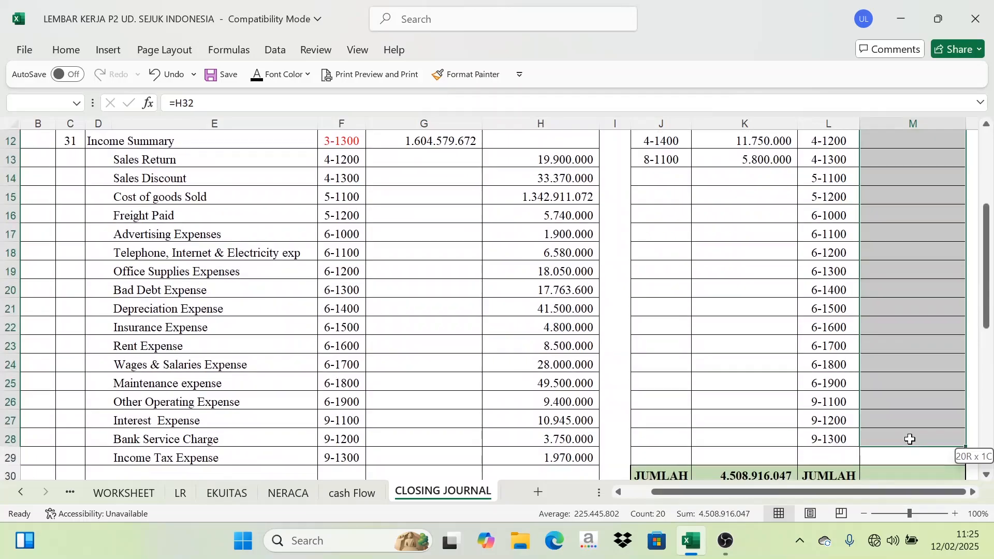
{"action": "left_click", "coordinate": [256, 76]}
Set the recapitulation credit JUMLAH total's font color to black.
{"action": "scroll", "coordinate": [565, 290], "scroll_direction": "up", "scroll_amount": 4}
{"action": "left_click", "coordinate": [834, 244]}
{"action": "scroll", "coordinate": [852, 304], "scroll_direction": "down", "scroll_amount": 5}
{"action": "scroll", "coordinate": [852, 304], "scroll_direction": "down", "scroll_amount": 1}
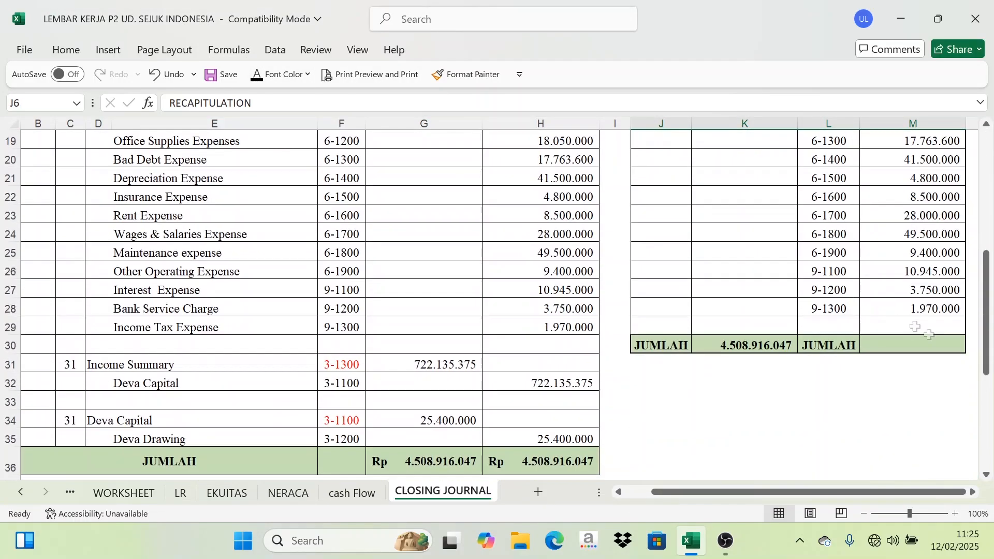
{"action": "left_click", "coordinate": [924, 347]}
{"action": "left_click", "coordinate": [257, 77]}
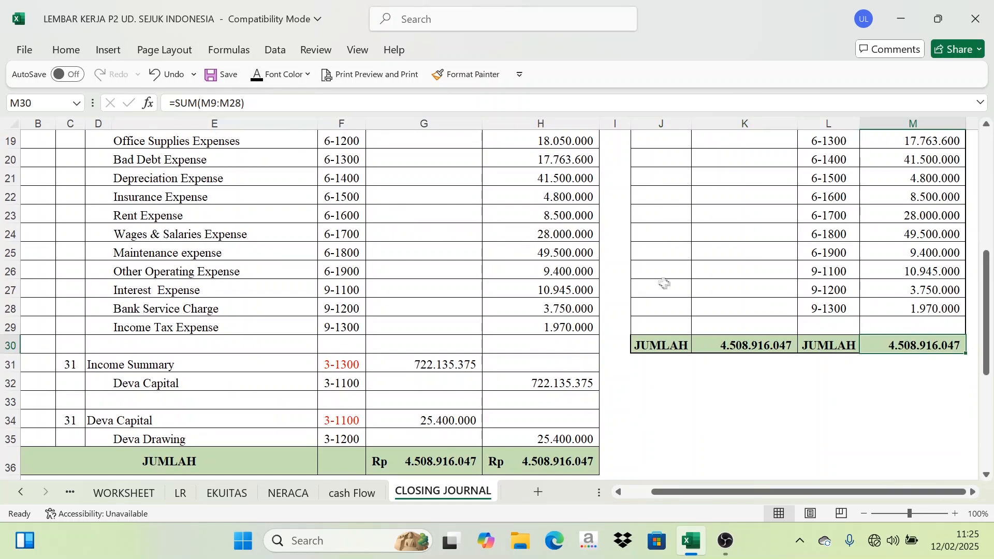
Compare the recapitulation debit and credit JUMLAH totals with the journal's debit and credit JUMLAH totals.
{"action": "left_click", "coordinate": [747, 345]}
{"action": "scroll", "coordinate": [779, 328], "scroll_direction": "up", "scroll_amount": 4}
{"action": "scroll", "coordinate": [810, 376], "scroll_direction": "down", "scroll_amount": 3}
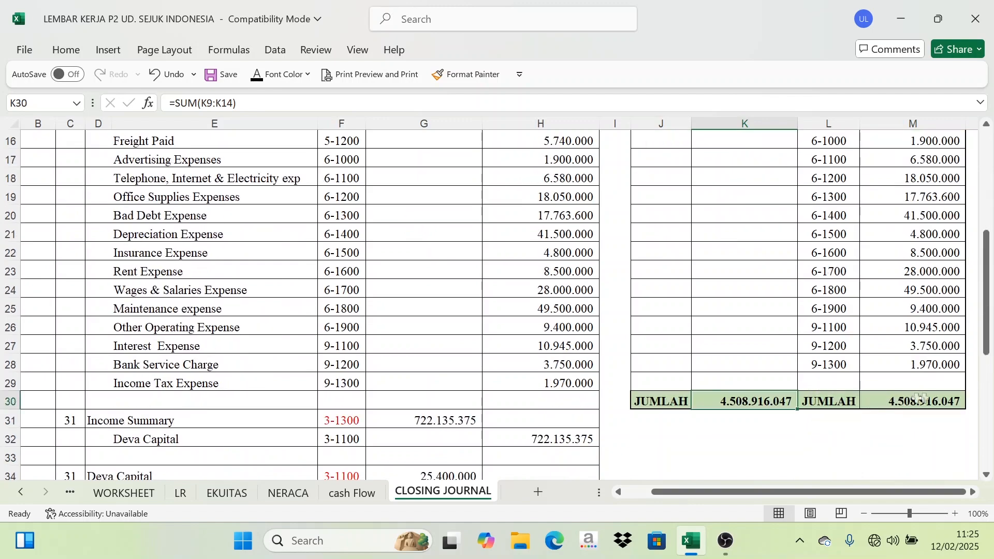
{"action": "left_click", "coordinate": [921, 398]}
{"action": "left_click", "coordinate": [756, 402]}
{"action": "scroll", "coordinate": [469, 406], "scroll_direction": "down", "scroll_amount": 3}
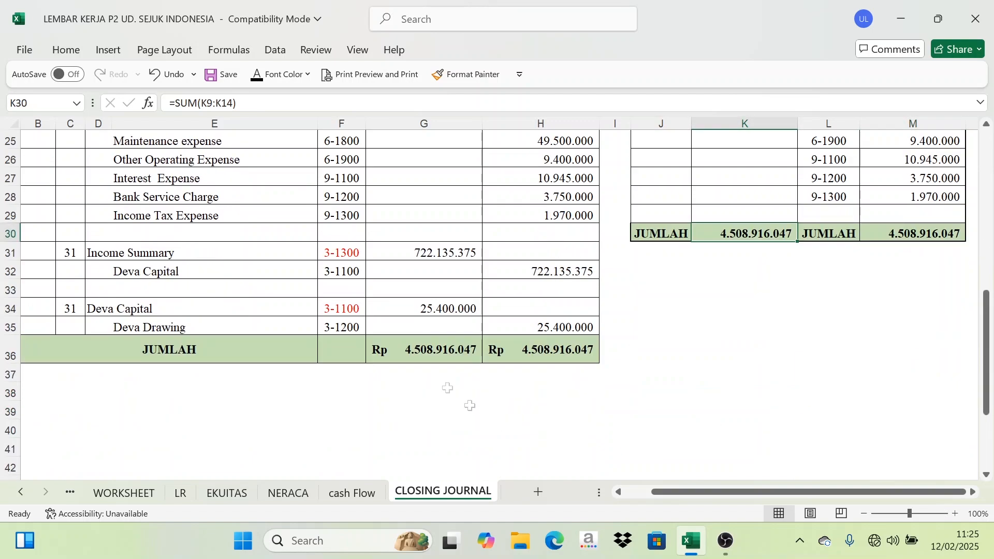
{"action": "left_click", "coordinate": [431, 344]}
{"action": "left_click", "coordinate": [544, 344]}
{"action": "left_click", "coordinate": [466, 346]}
{"action": "left_click", "coordinate": [543, 344]}
{"action": "left_click", "coordinate": [445, 345]}
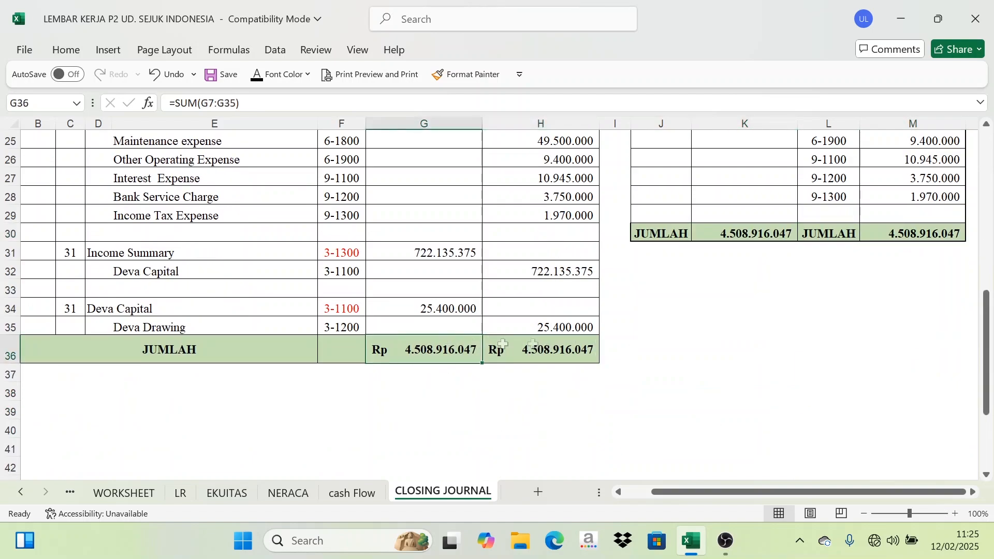
{"action": "scroll", "coordinate": [569, 358], "scroll_direction": "up", "scroll_amount": 8}
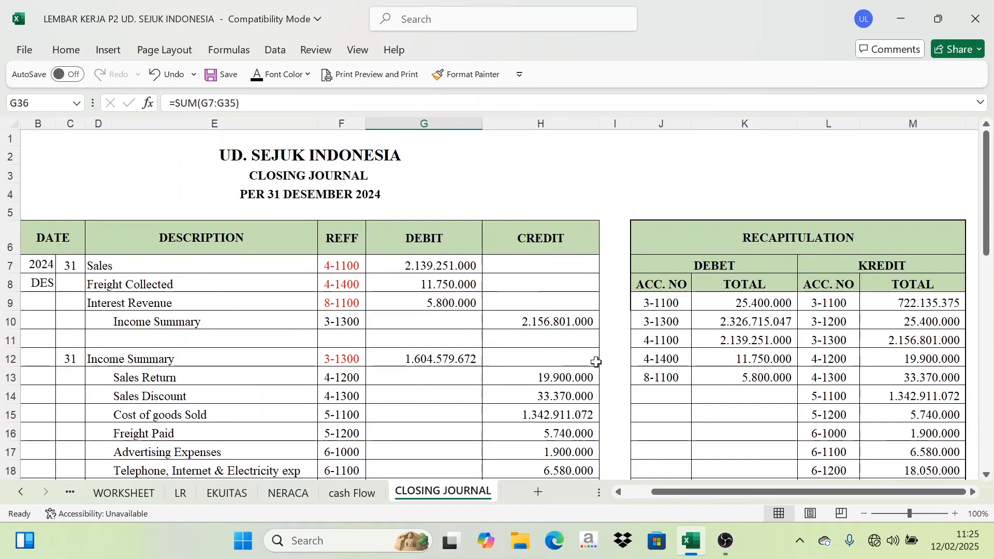
{"action": "left_click_drag", "start_coordinate": [821, 496], "coordinate": [792, 496]}
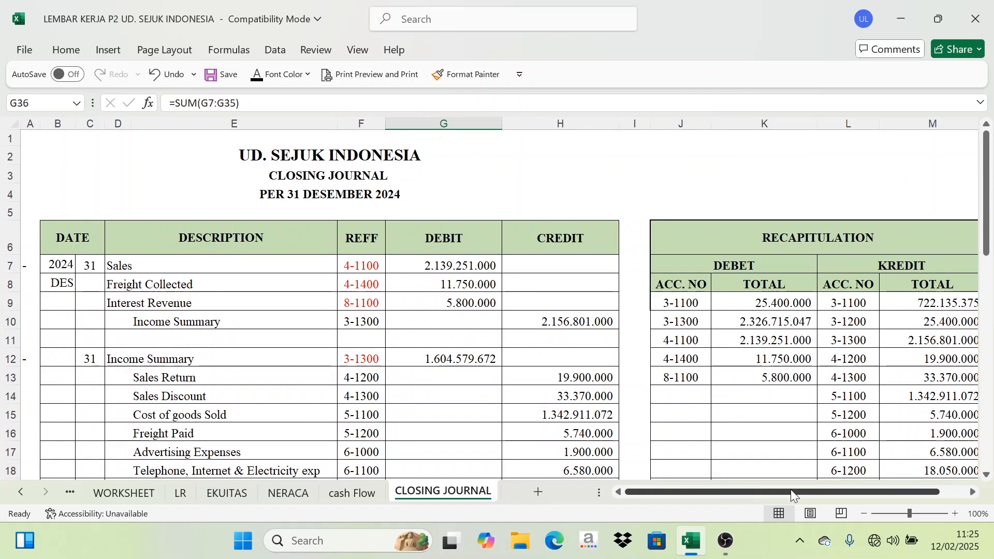